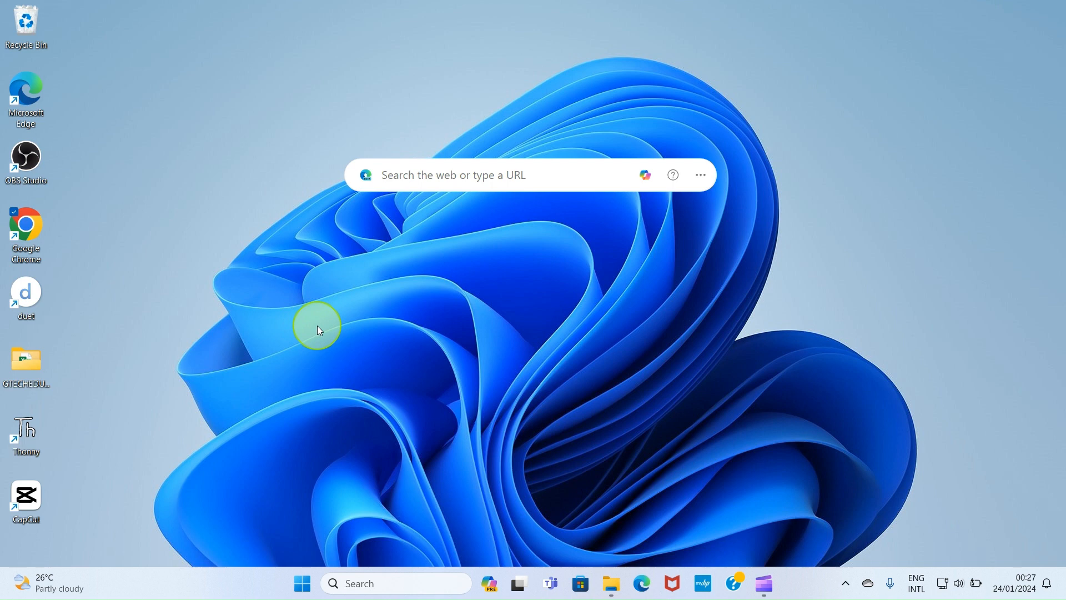
# Step: Launch Google Chrome and go to docs.google.com
pyautogui.doubleClick(29, 232)
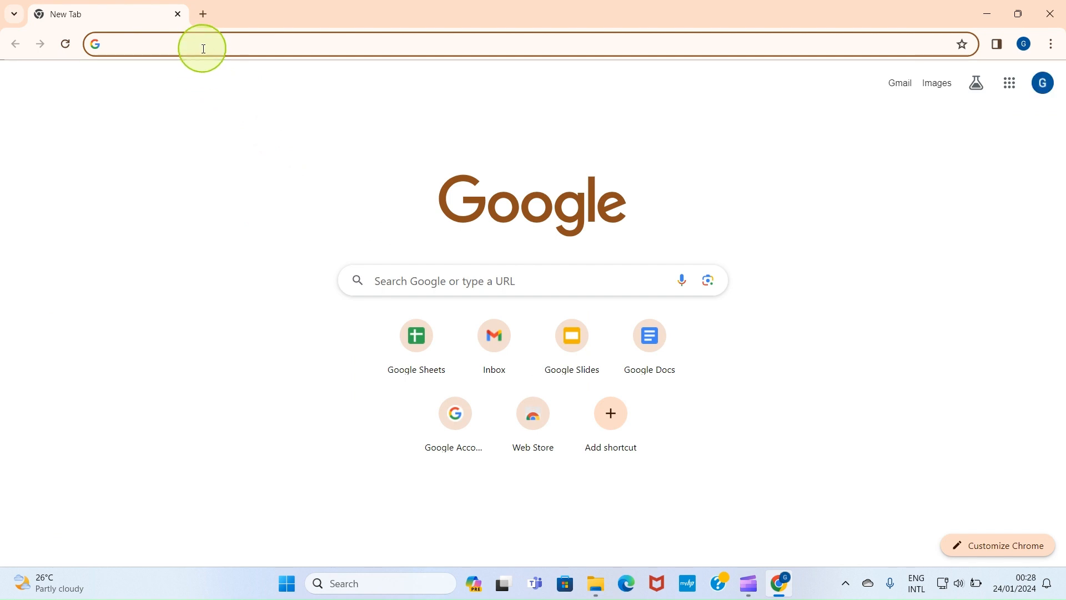
pyautogui.write('DO')
pyautogui.press('Right')
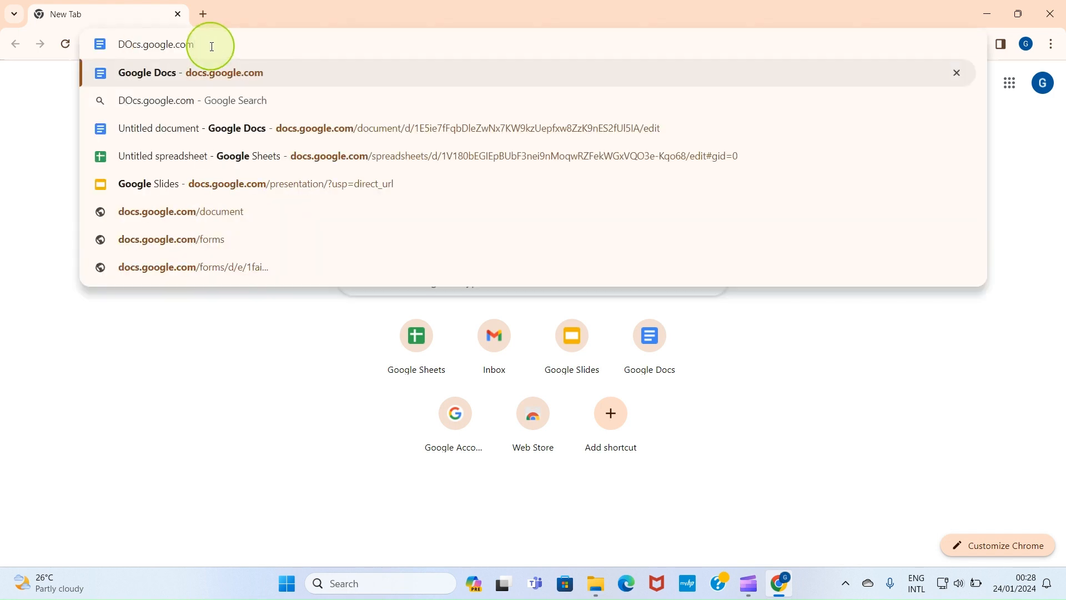
pyautogui.press('Return')
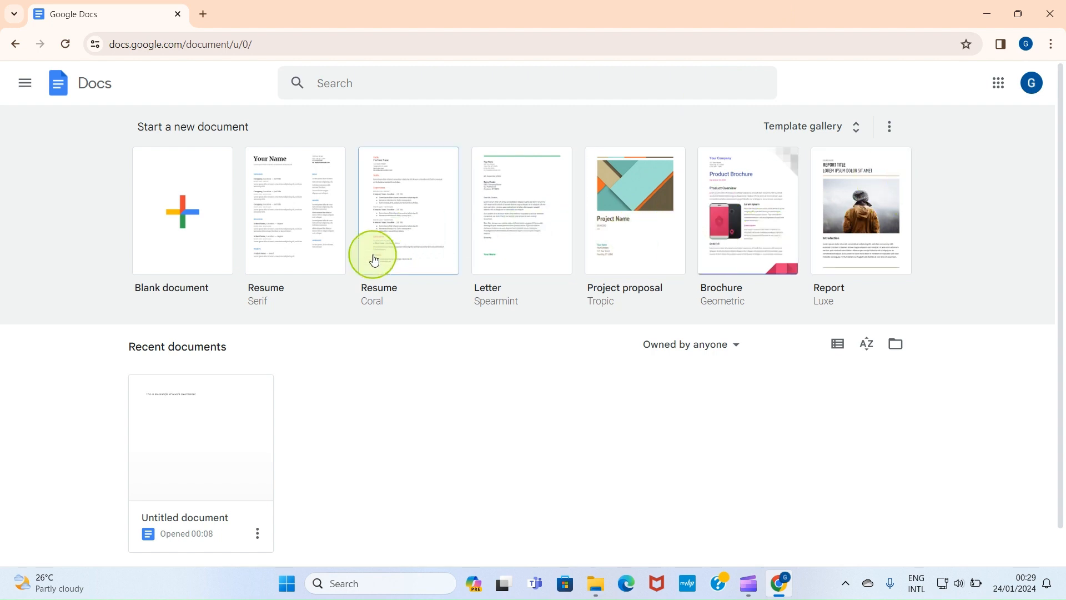
# Step: Create a new blank document and dismiss the suggestion about the pageless format
pyautogui.scroll(-1, 174, 326)
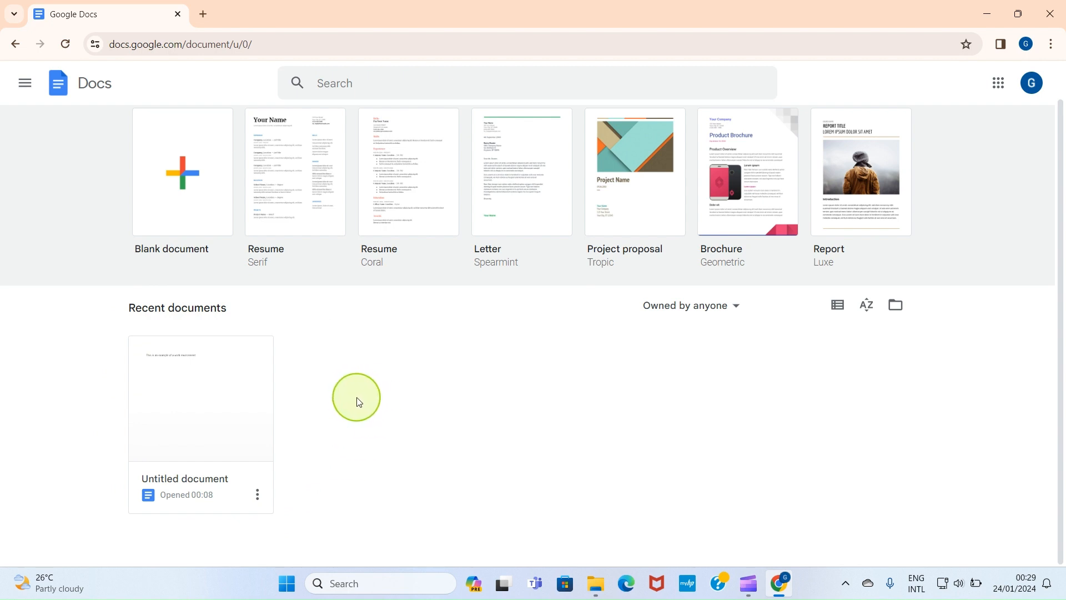
pyautogui.scroll(1, 361, 396)
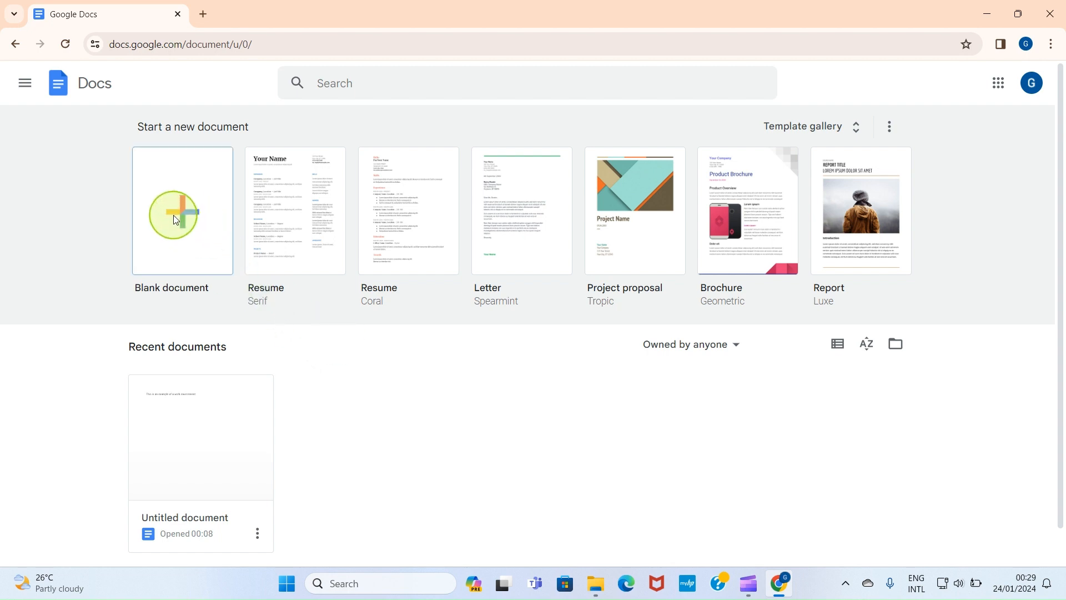
pyautogui.click(211, 205)
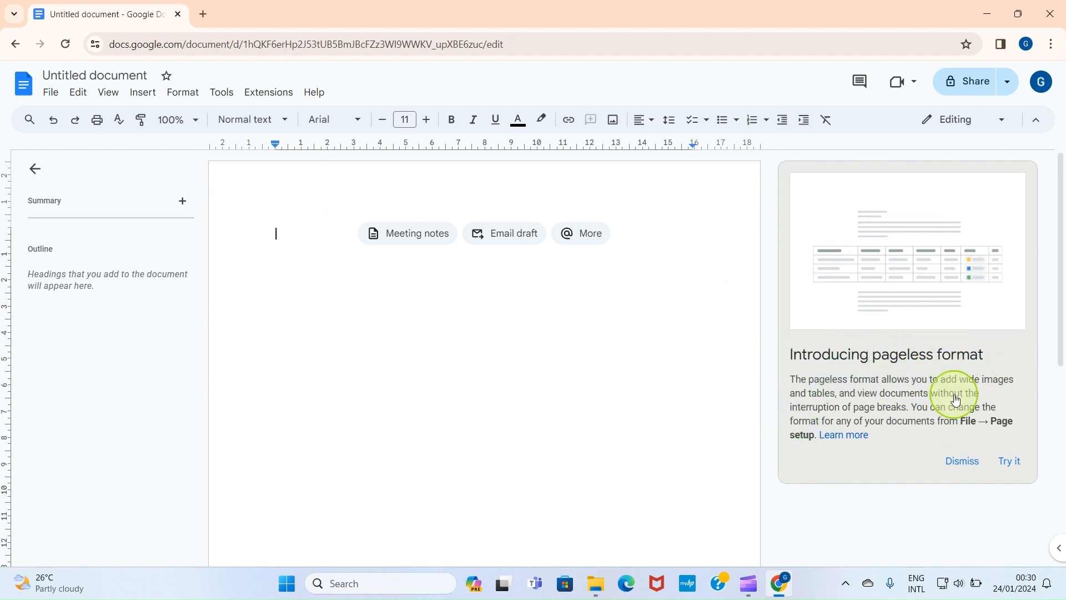
pyautogui.click(962, 460)
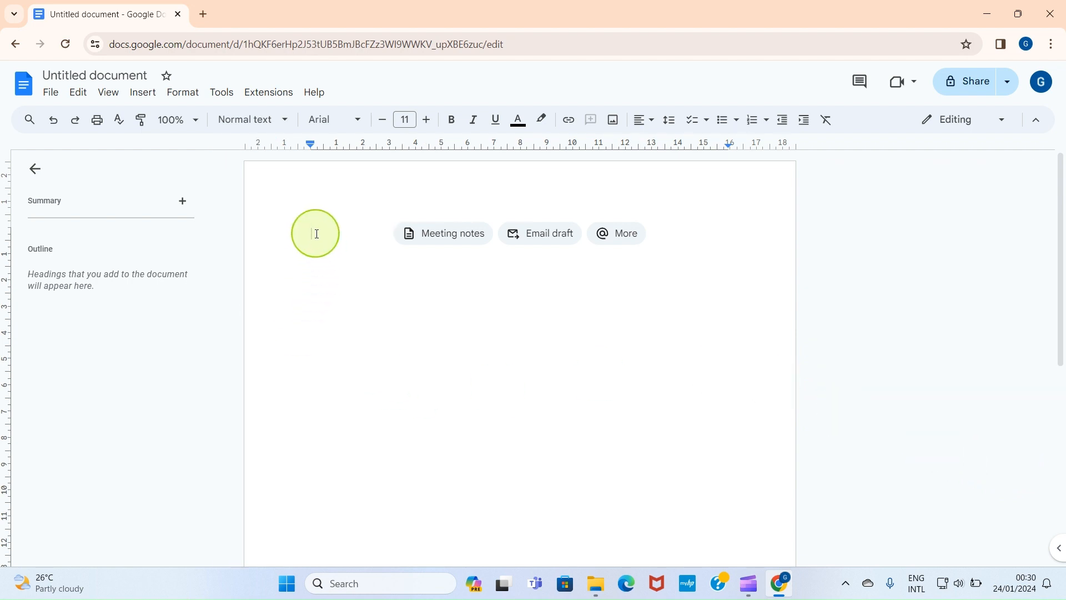
# Step: Rename the untitled document as SAMPLEDOC
pyautogui.click(112, 73)
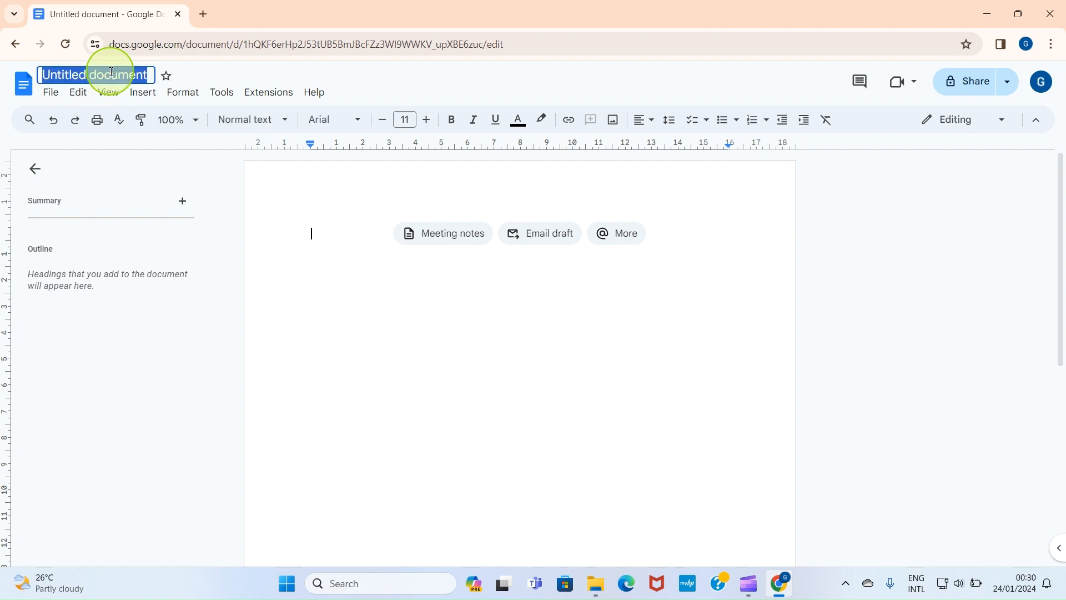
pyautogui.write('SAM')
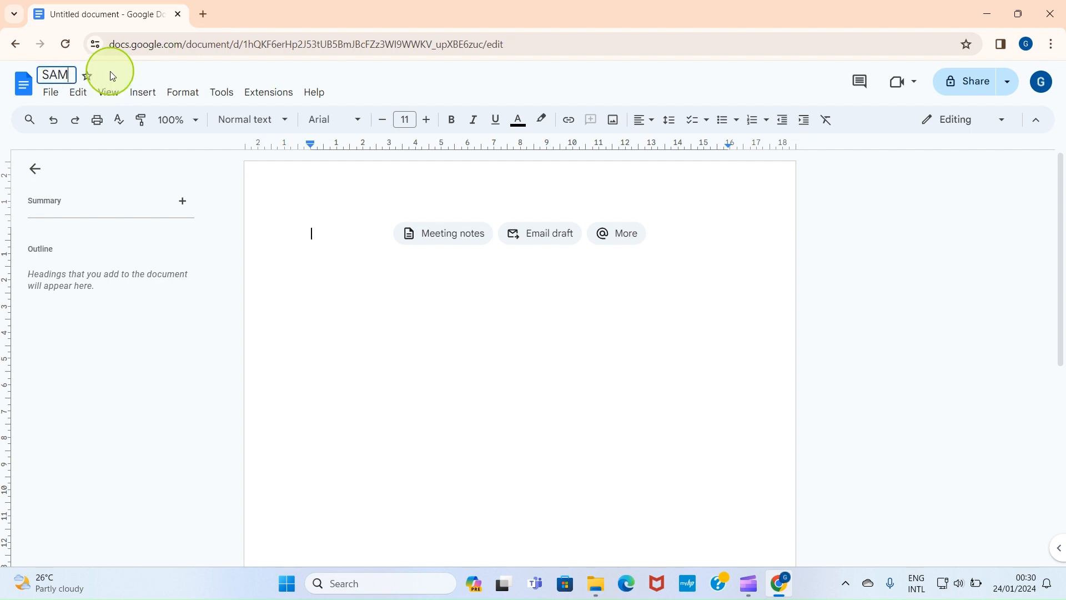
pyautogui.write('PLEDOC')
pyautogui.press('Return')
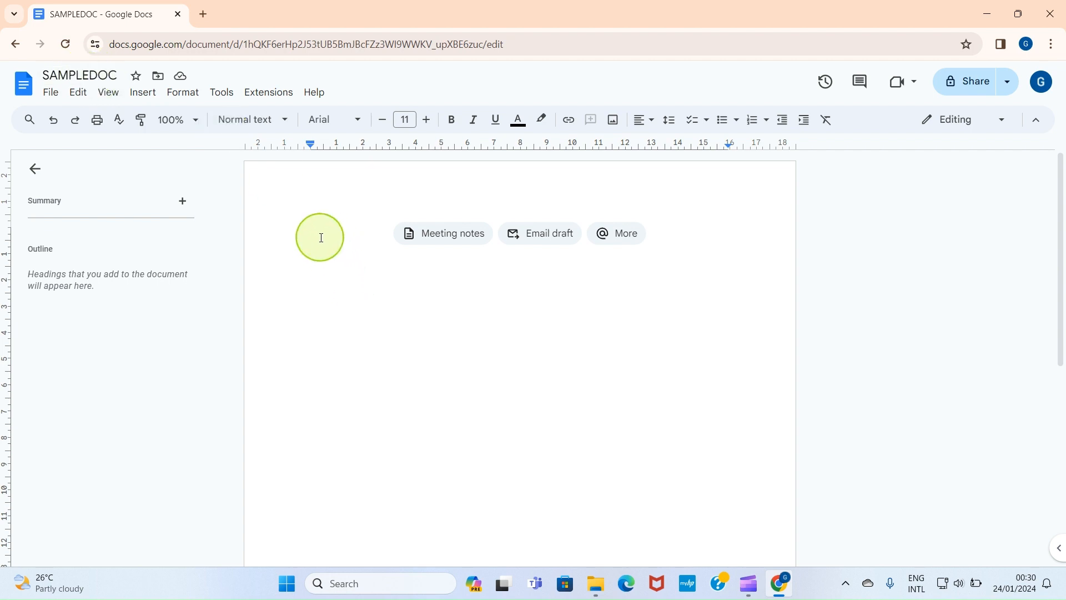
# Step: Write "This is a sample document." on the first line of the blank page
pyautogui.doubleClick(318, 234)
pyautogui.click(318, 234)
pyautogui.write('This')
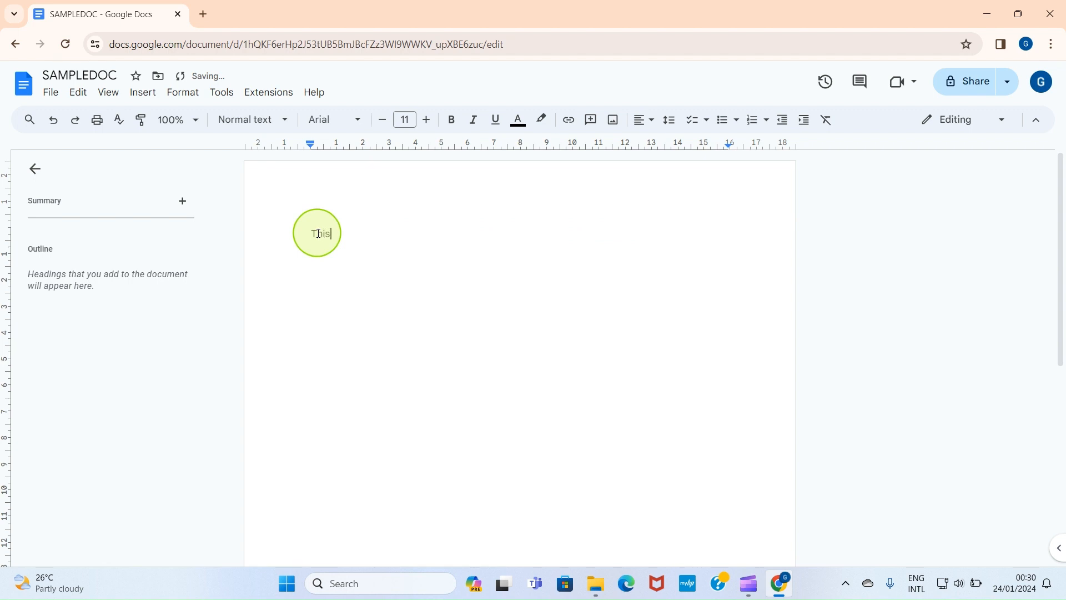
pyautogui.write(' is a sample document.')
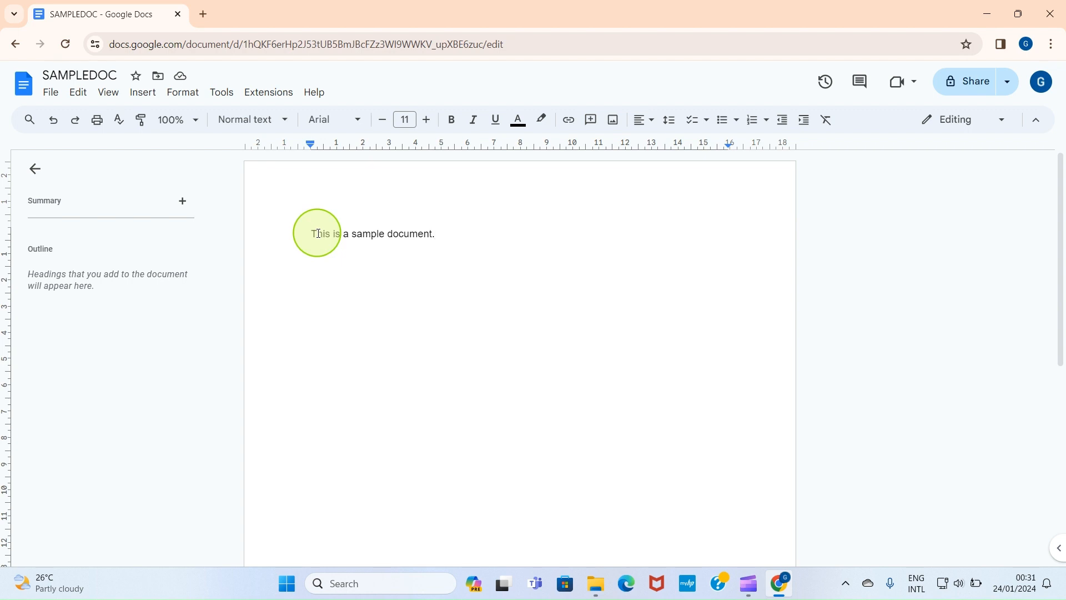
# Step: Add the symbols @ and $ after the sample sentence, separated by spaces
pyautogui.write('@')
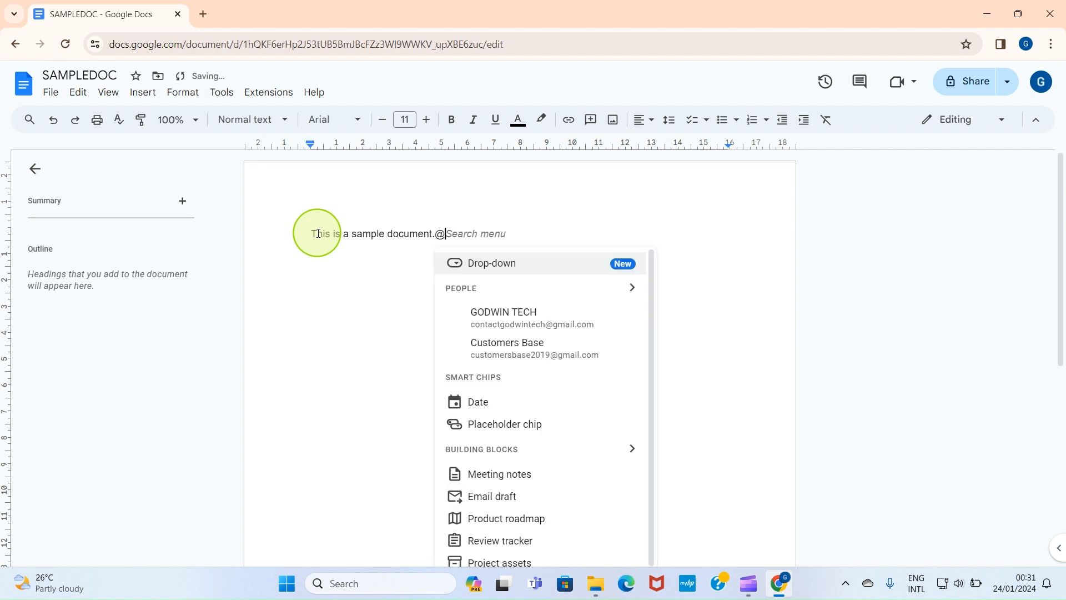
pyautogui.press('BackSpace')
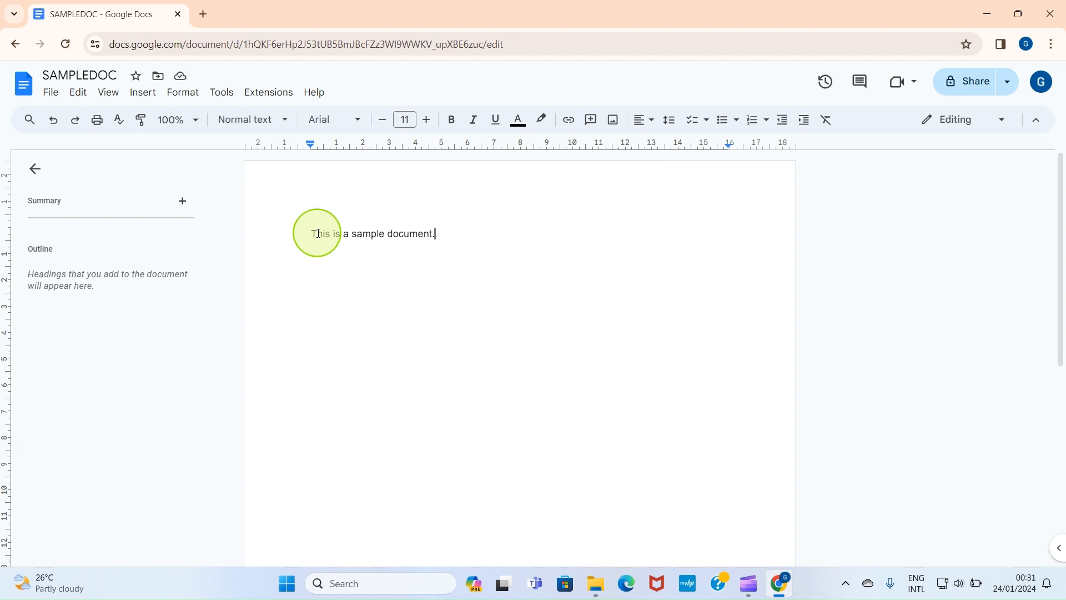
pyautogui.write('$')
pyautogui.press('BackSpace')
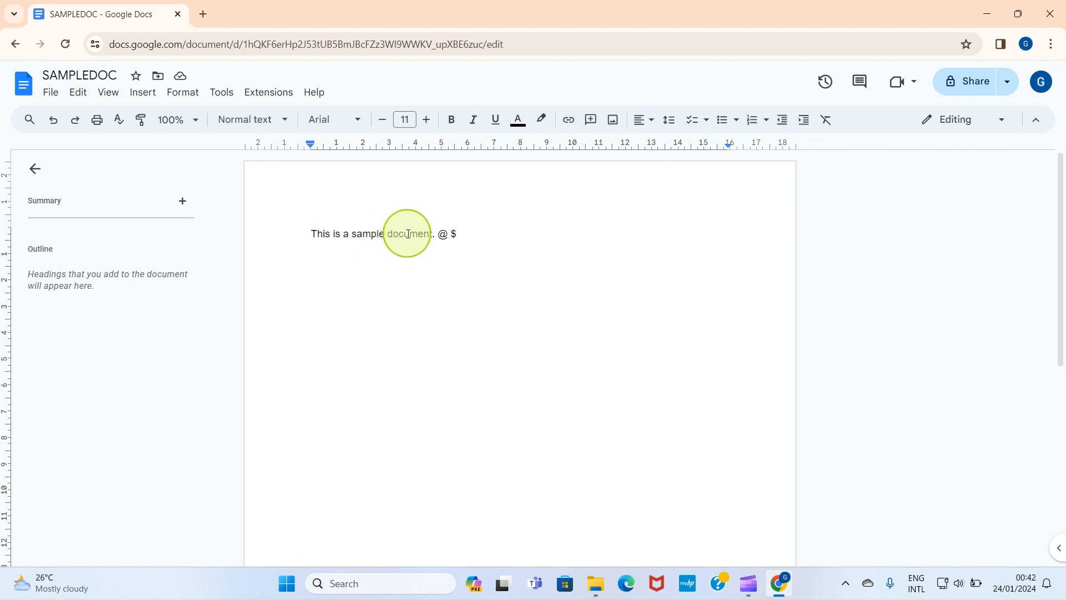
# Step: Look over the first page down to its lower edge and return the cursor to the start of the sample sentence
pyautogui.moveTo(1054, 269); pyautogui.dragTo(1062, 304)
pyautogui.scroll(3, 1055, 311)
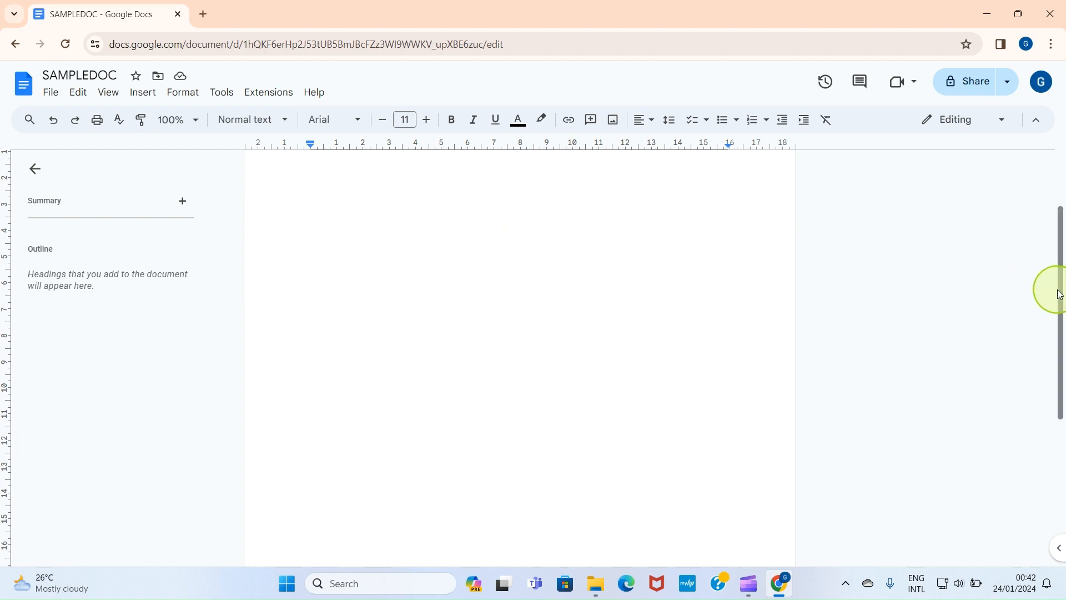
pyautogui.scroll(-5, 1059, 295)
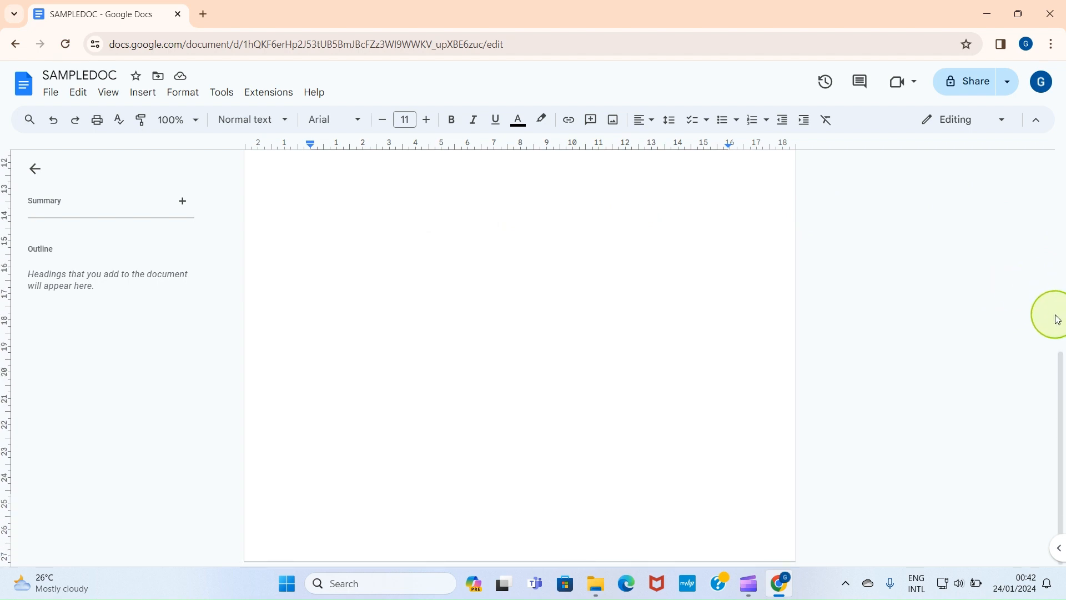
pyautogui.scroll(5, 1058, 280)
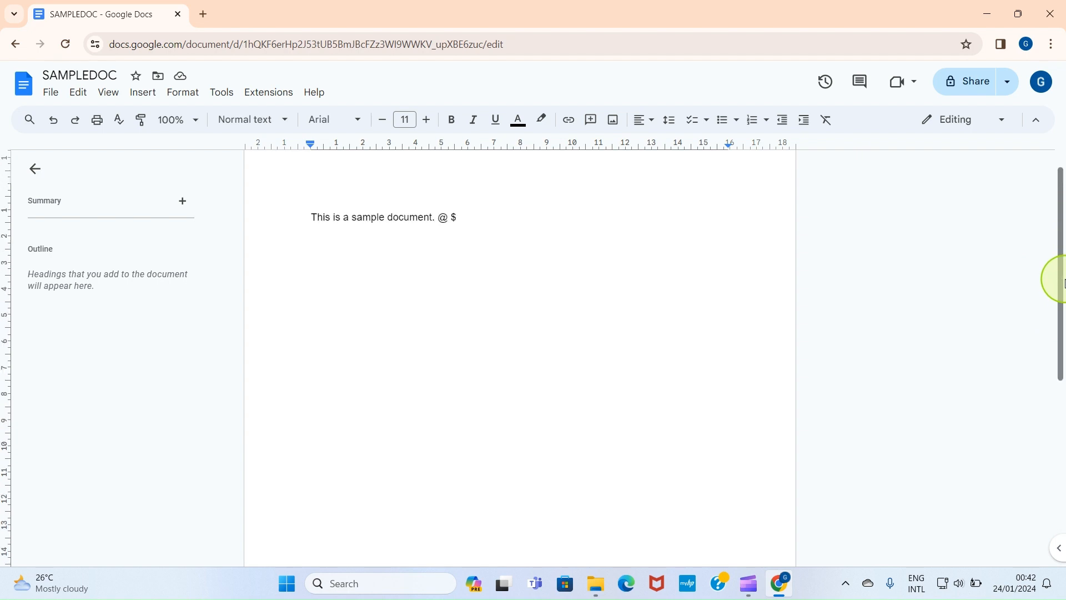
pyautogui.scroll(1, 1062, 282)
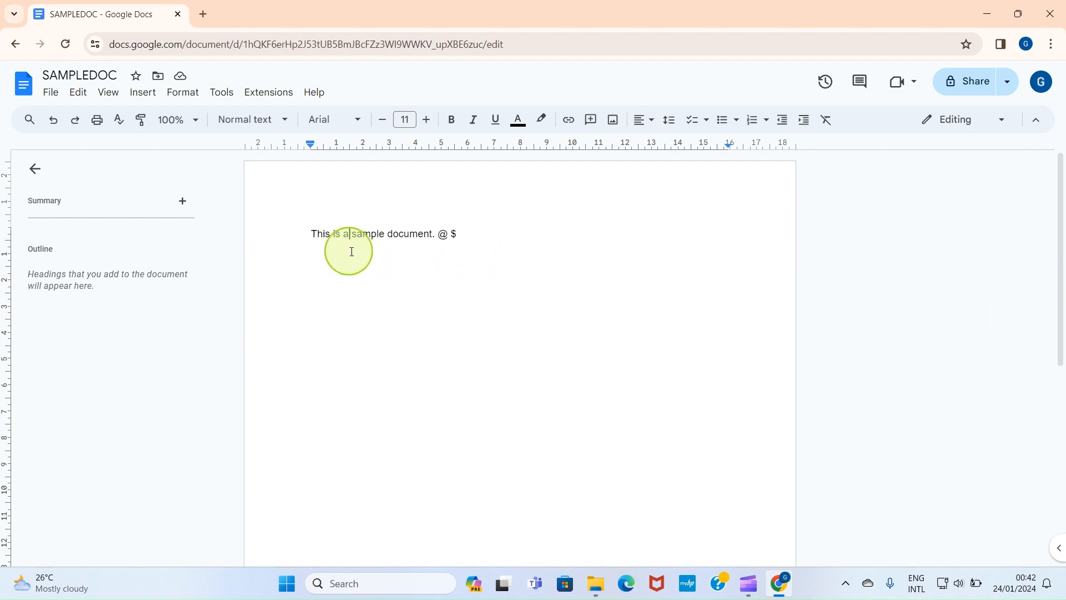
pyautogui.click(307, 233)
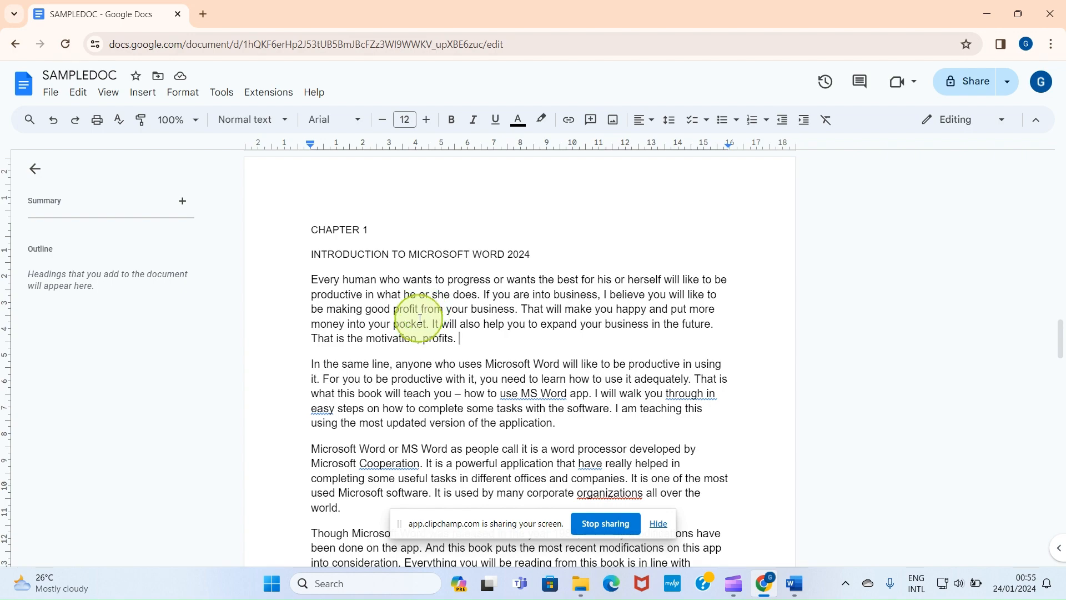
# Step: Look through the Chapter 1 text about Microsoft Word down to the last page and return to its beginning
pyautogui.scroll(-20, 422, 292)
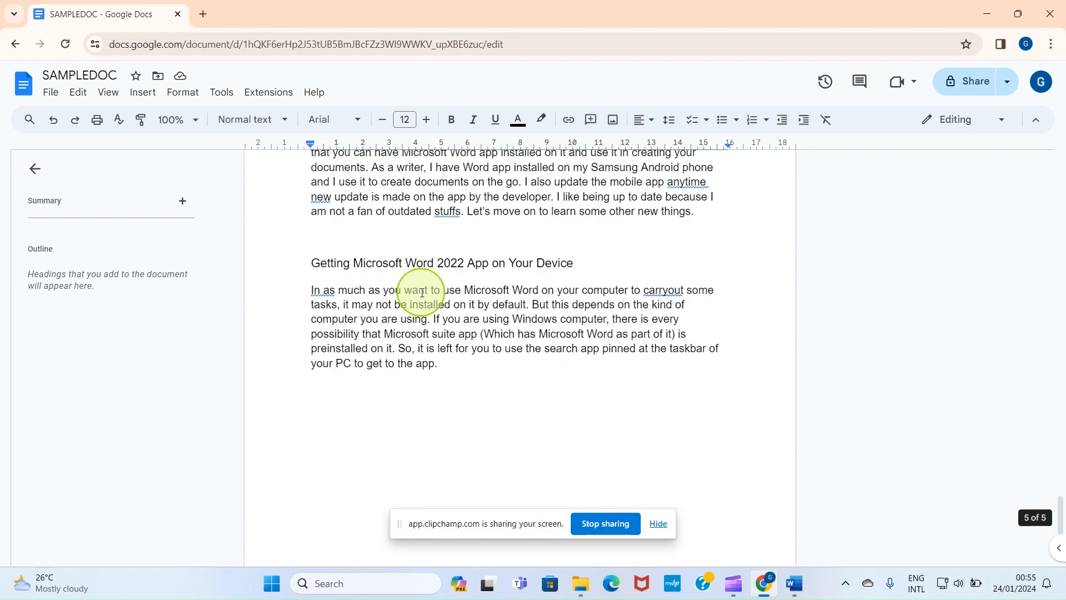
pyautogui.scroll(4, 422, 292)
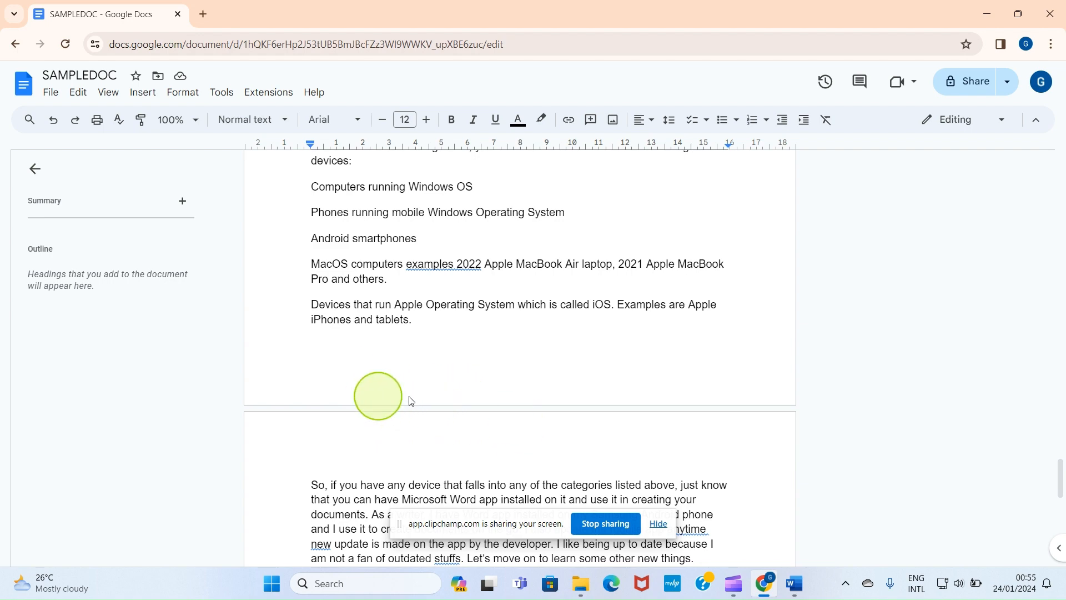
pyautogui.scroll(-10, 410, 413)
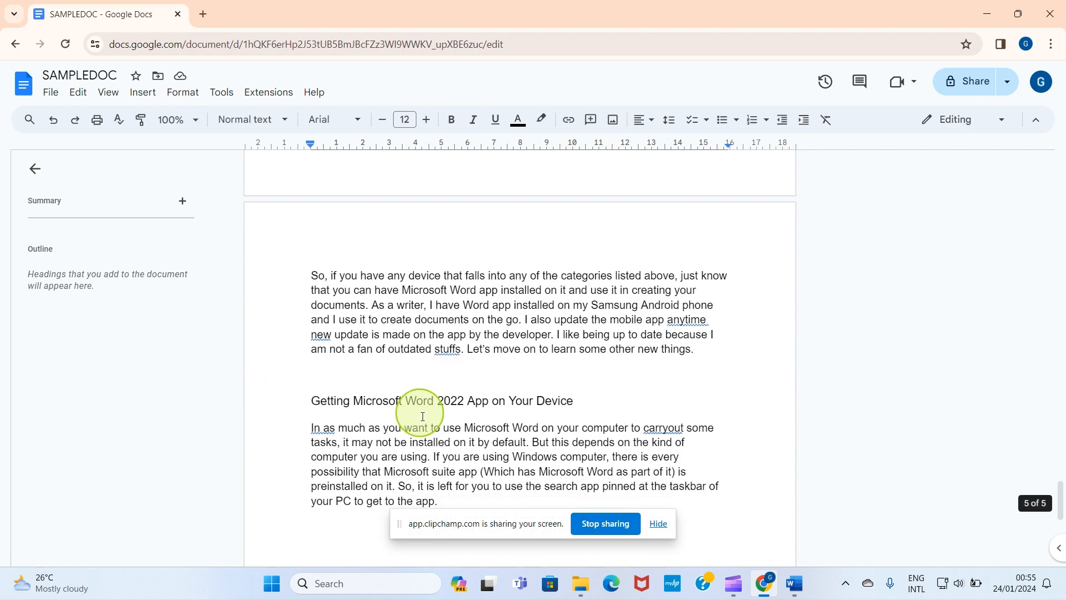
pyautogui.scroll(6, 423, 416)
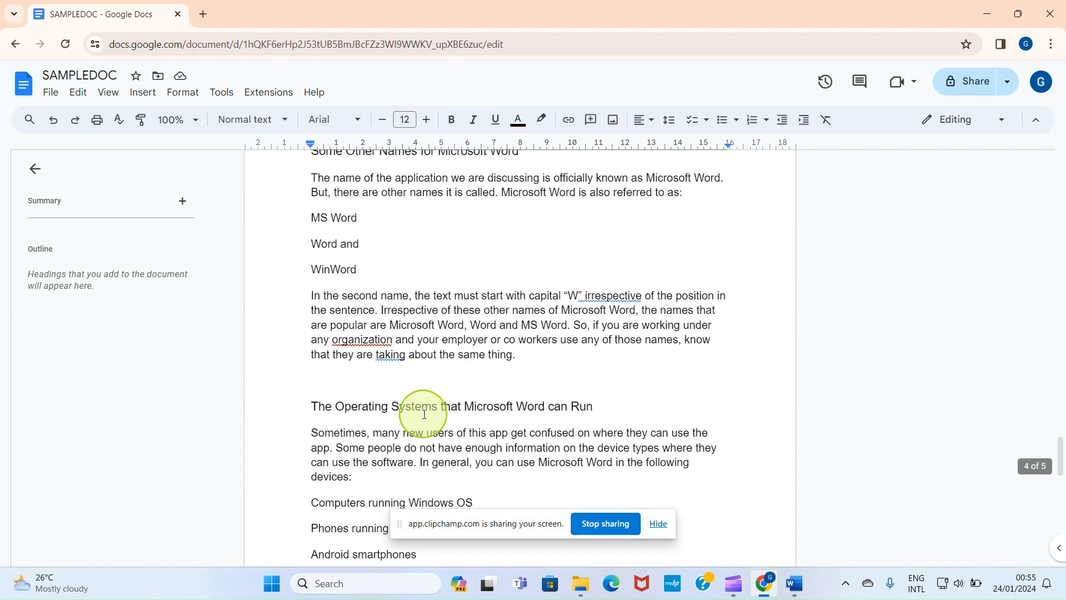
pyautogui.scroll(15, 483, 489)
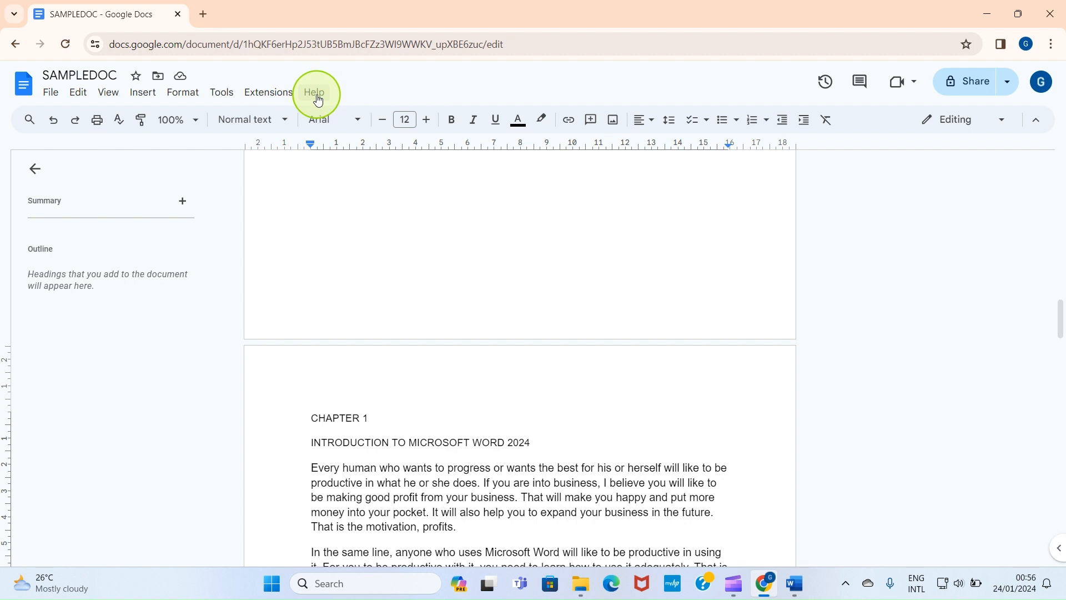
# Step: Review the commands available for files and sharing, view, insertion, formatting, tools, extensions and help
pyautogui.click(52, 97)
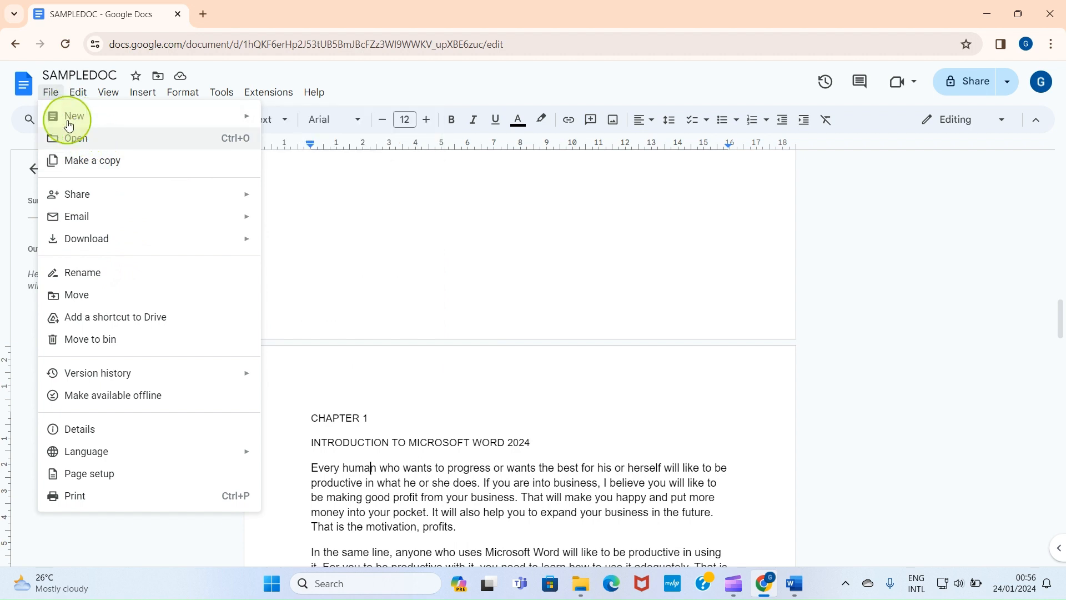
pyautogui.moveTo(89, 121)
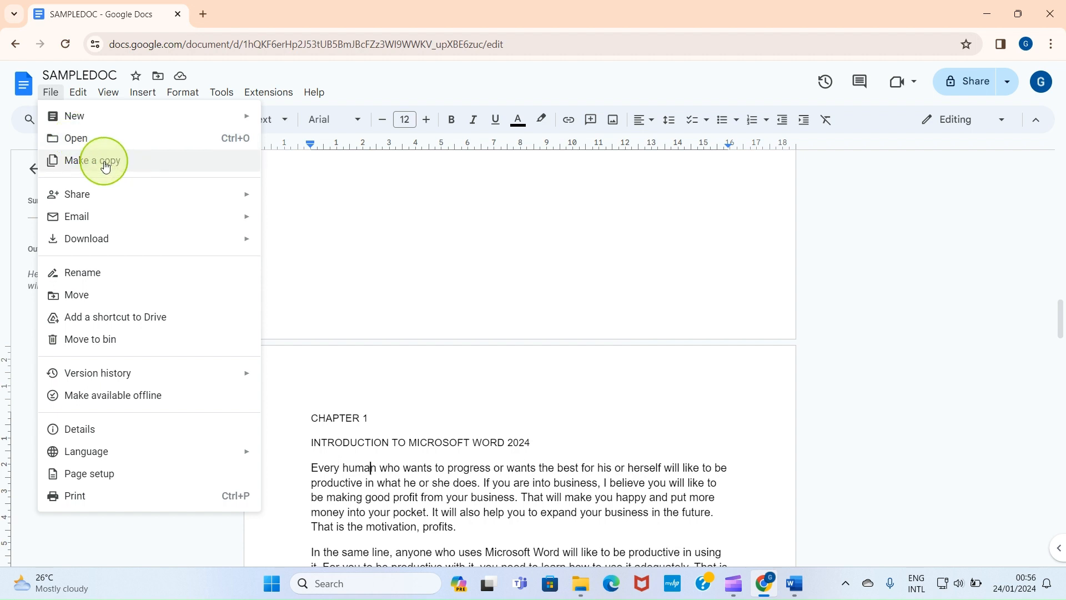
pyautogui.moveTo(85, 201)
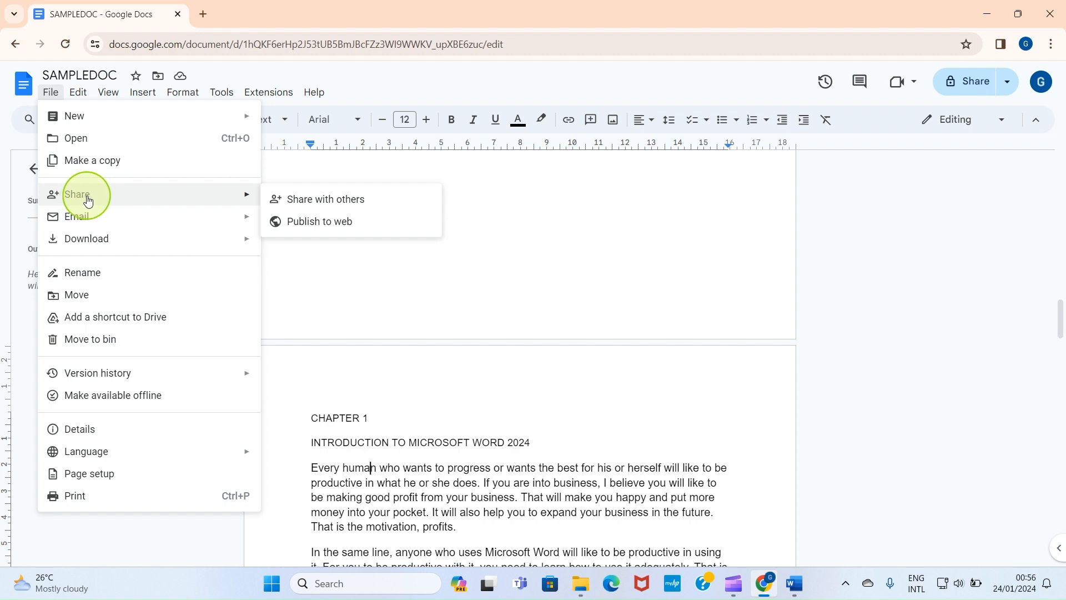
pyautogui.click(334, 253)
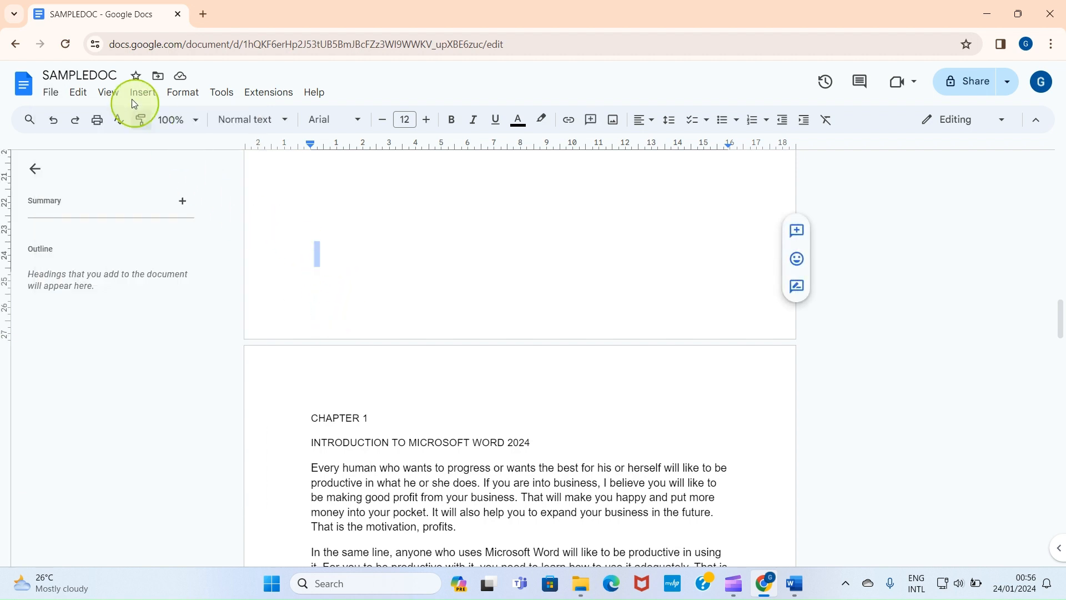
pyautogui.click(110, 95)
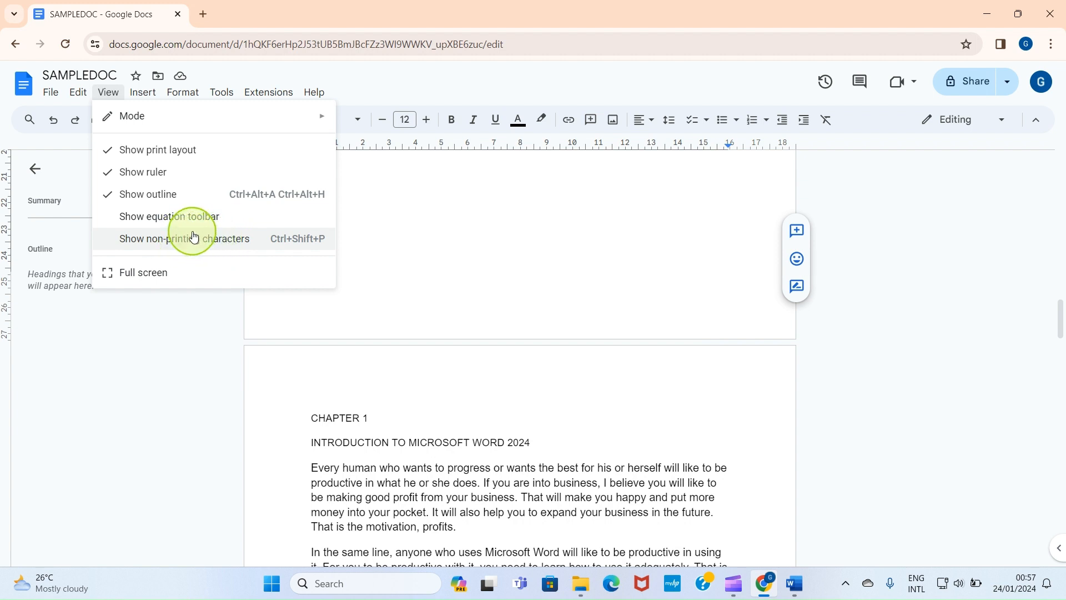
pyautogui.click(424, 422)
pyautogui.click(150, 94)
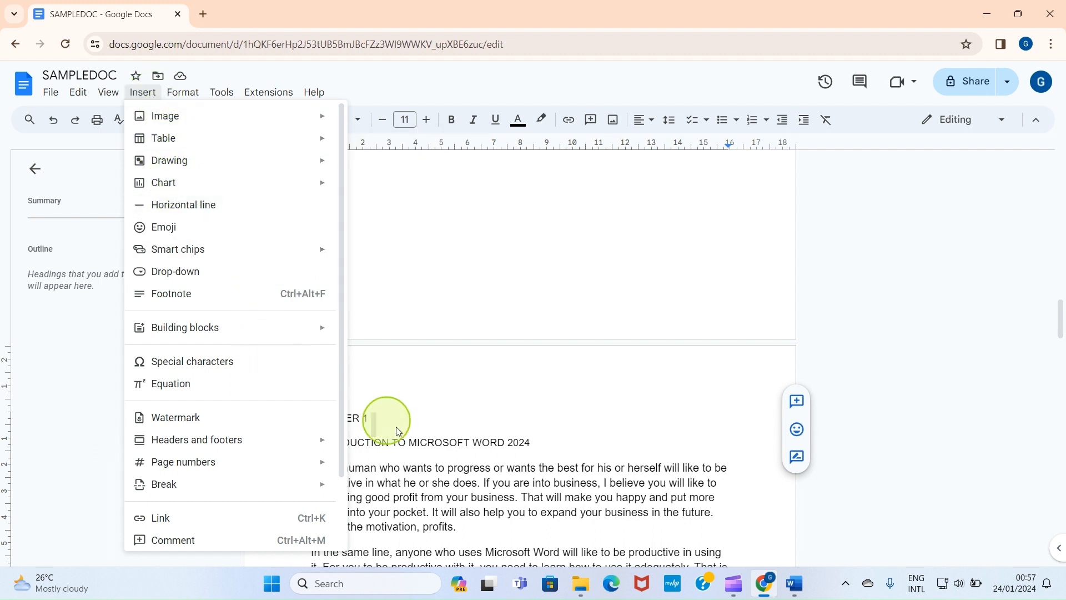
pyautogui.moveTo(431, 459); pyautogui.dragTo(438, 464)
pyautogui.click(442, 451)
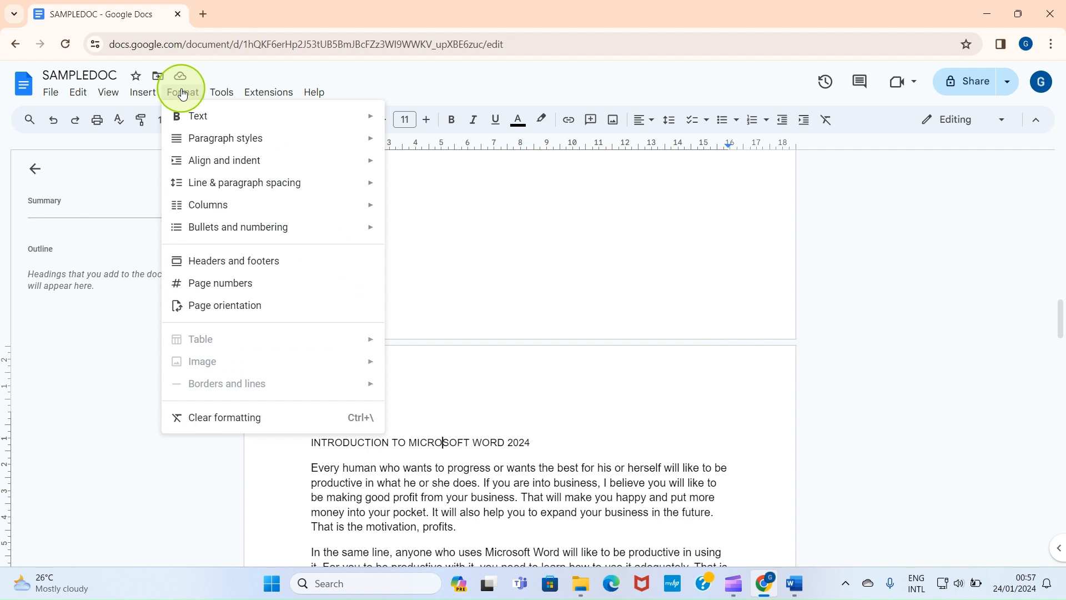
pyautogui.moveTo(224, 93)
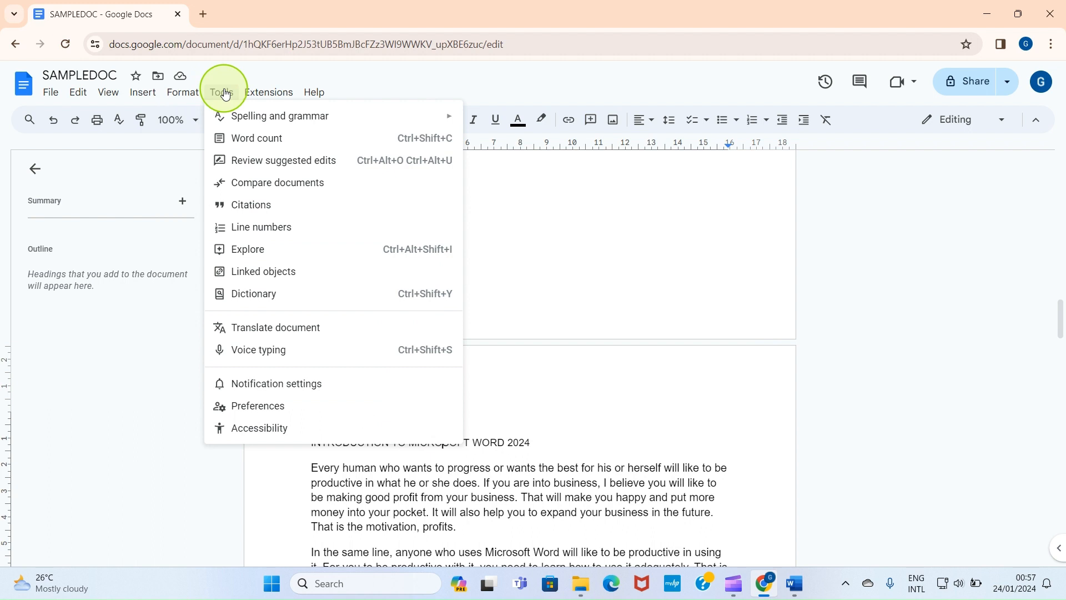
pyautogui.click(256, 95)
pyautogui.click(260, 94)
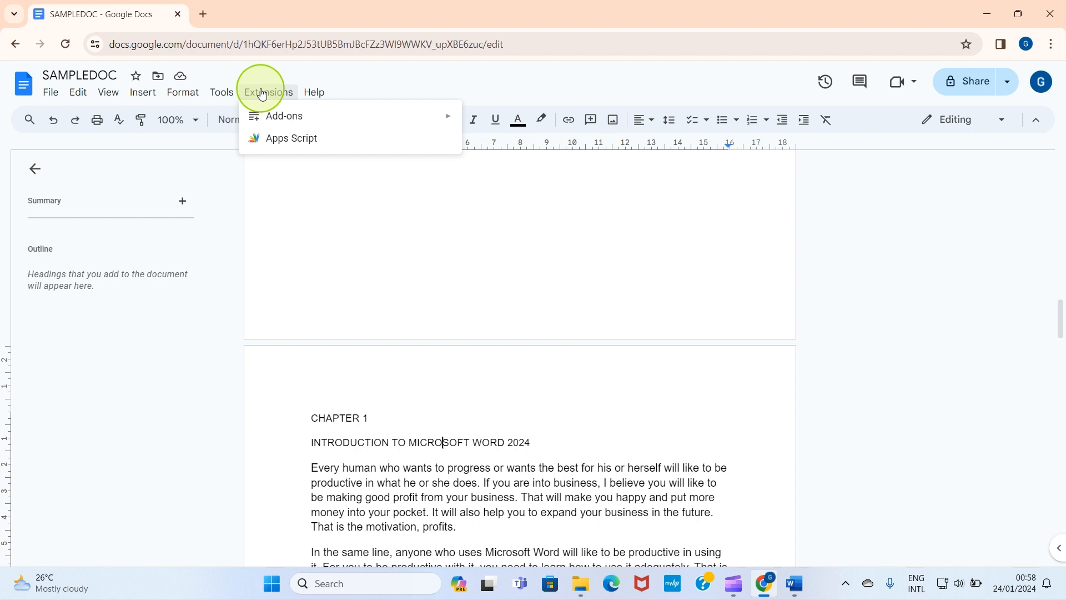
pyautogui.click(312, 94)
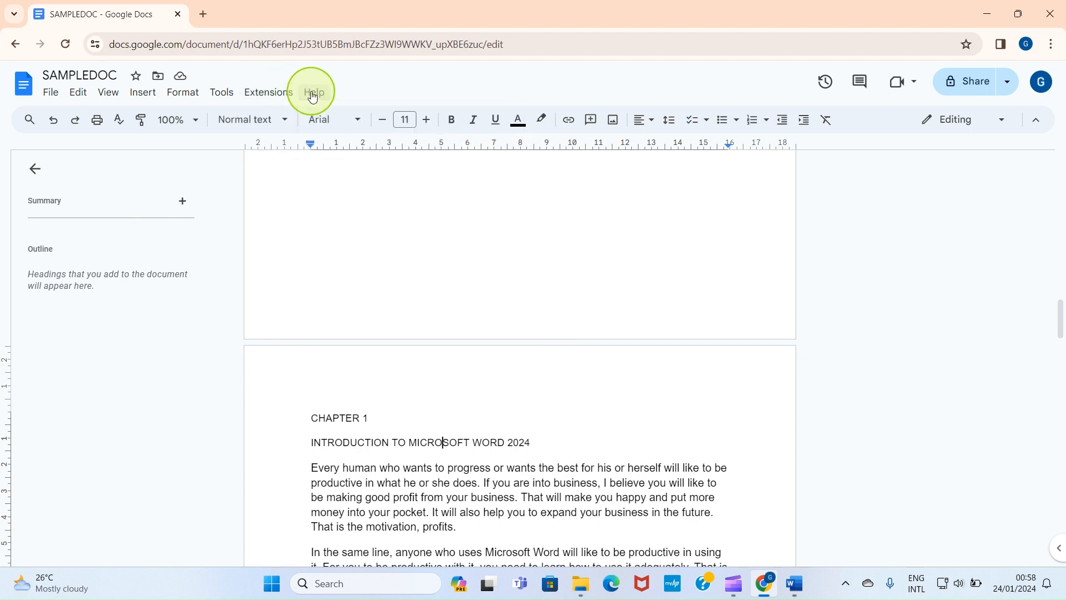
# Step: Review the help commands and return to the opening paragraphs of Chapter 1
pyautogui.click(313, 95)
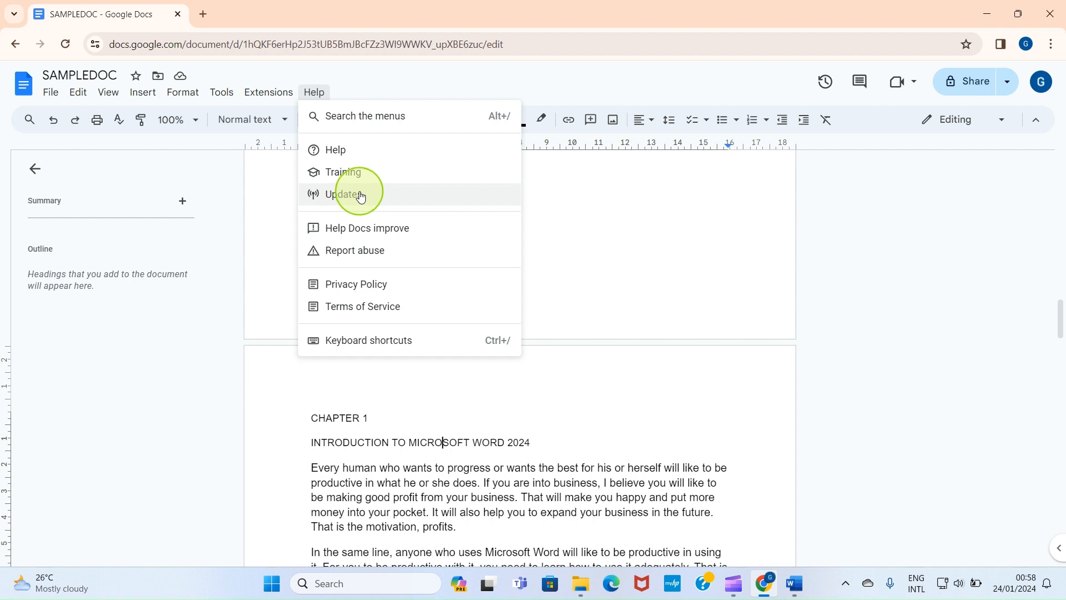
pyautogui.click(547, 425)
pyautogui.scroll(-5, 510, 451)
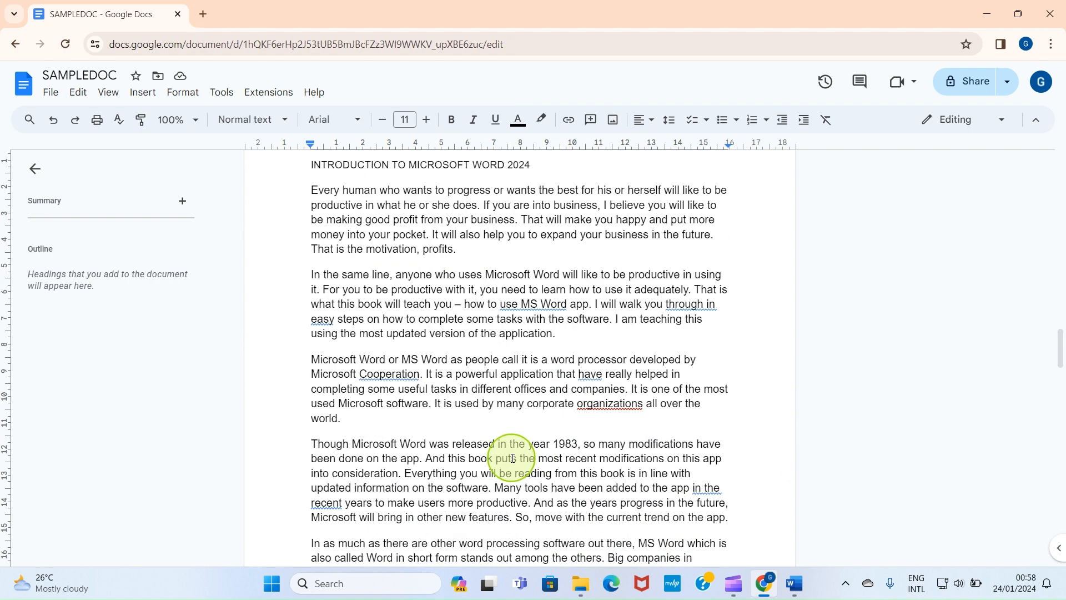
pyautogui.scroll(2, 508, 450)
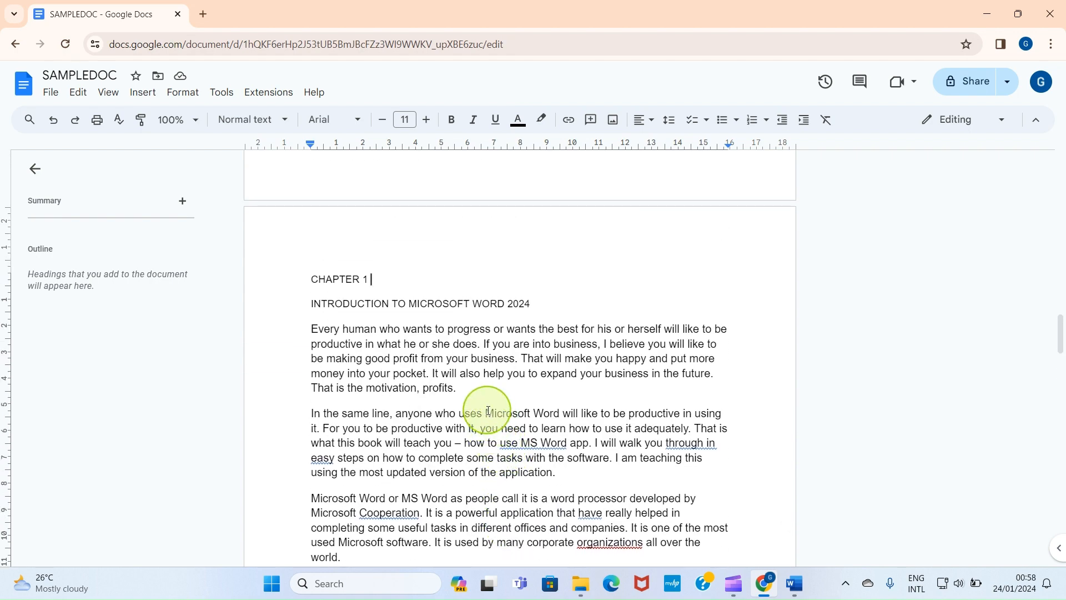
pyautogui.click(494, 388)
pyautogui.click(481, 387)
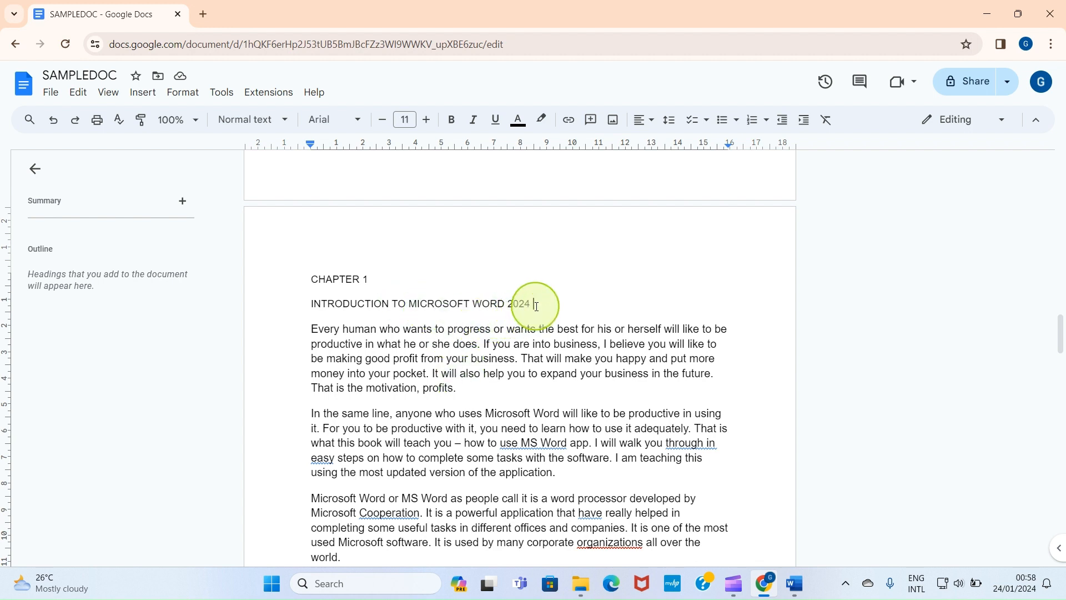
# Step: Make the lines "CHAPTER 1" and "INTRODUCTION TO MICROSOFT WORD 2024" bold and centre-aligned
pyautogui.moveTo(537, 305); pyautogui.dragTo(310, 279)
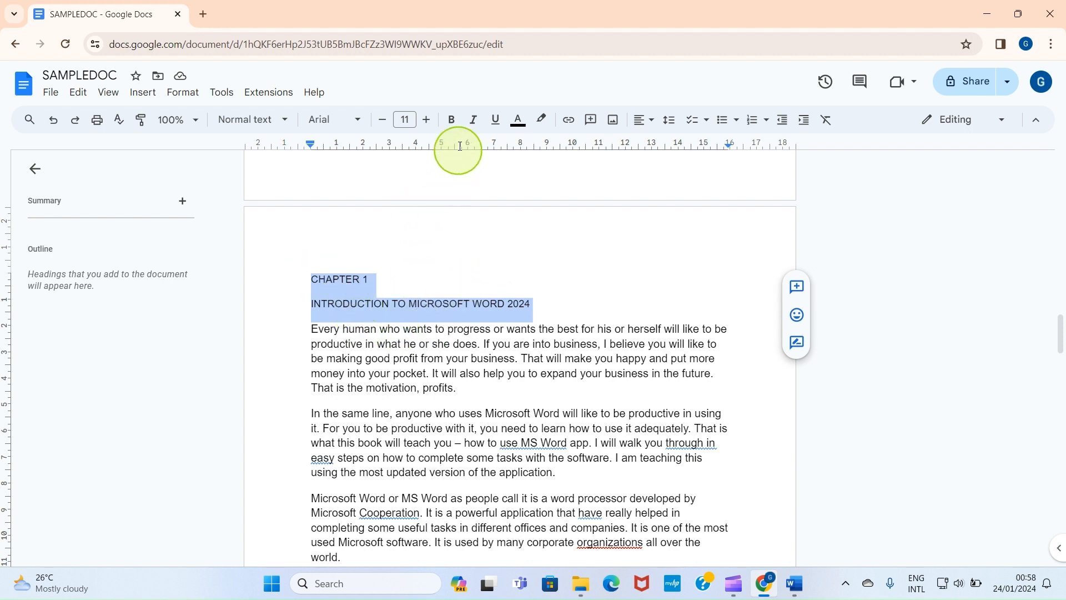
pyautogui.click(450, 121)
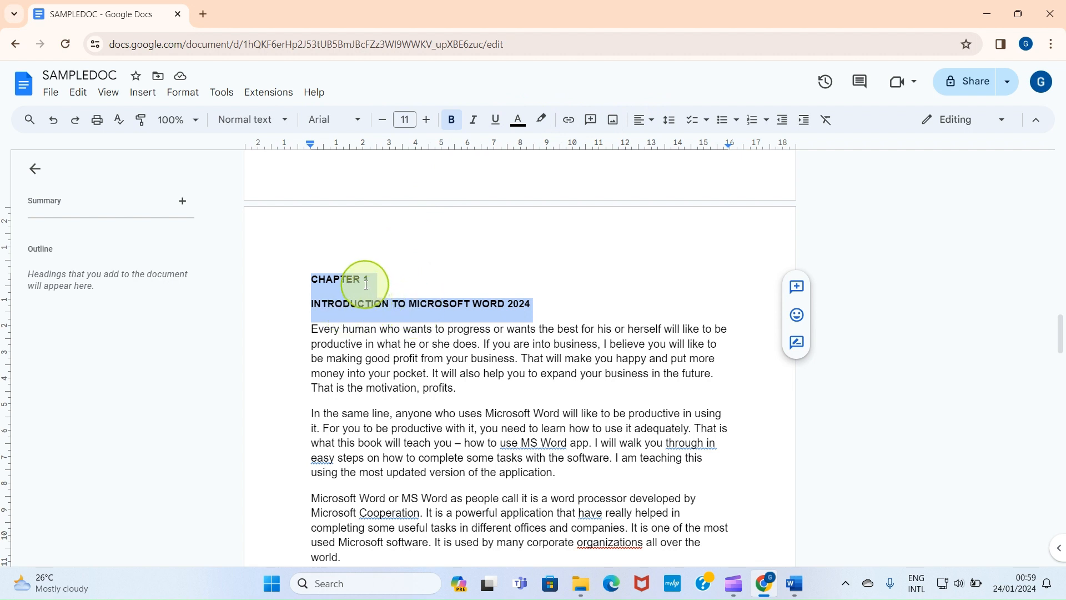
pyautogui.click(653, 127)
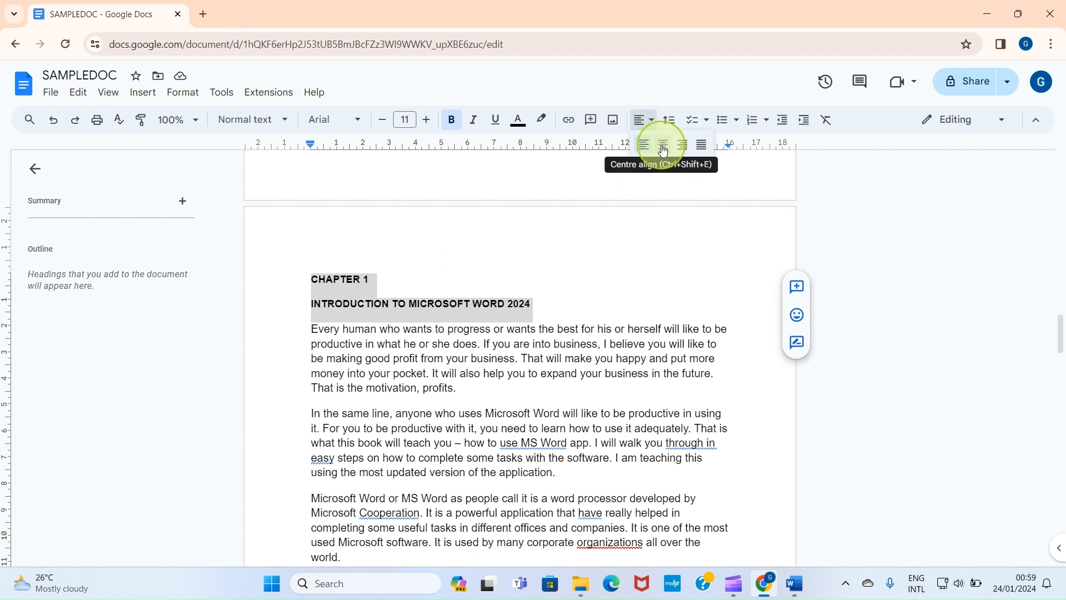
pyautogui.click(663, 148)
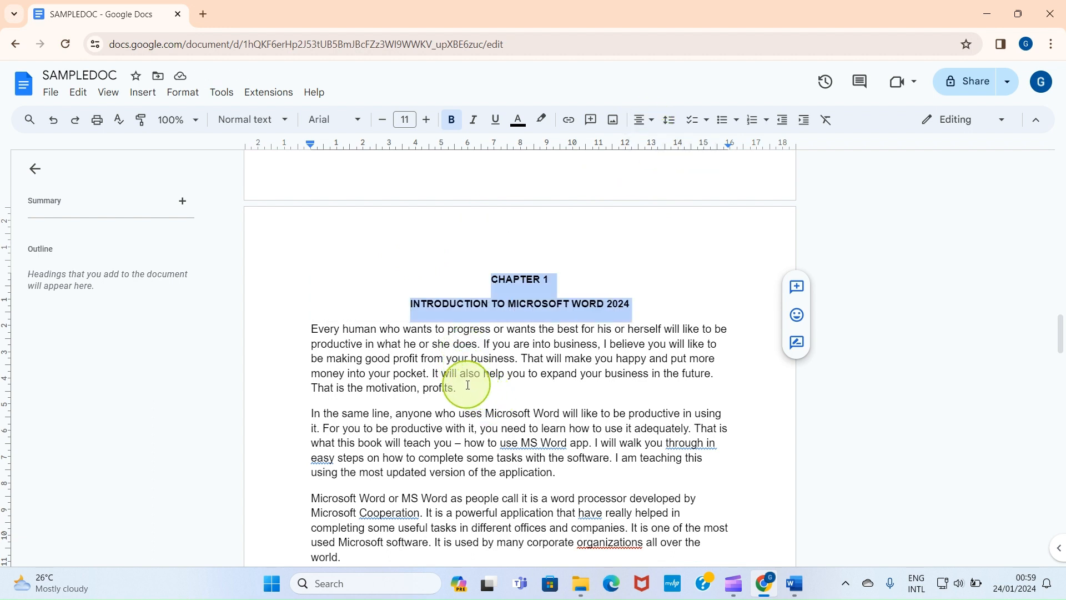
pyautogui.click(467, 385)
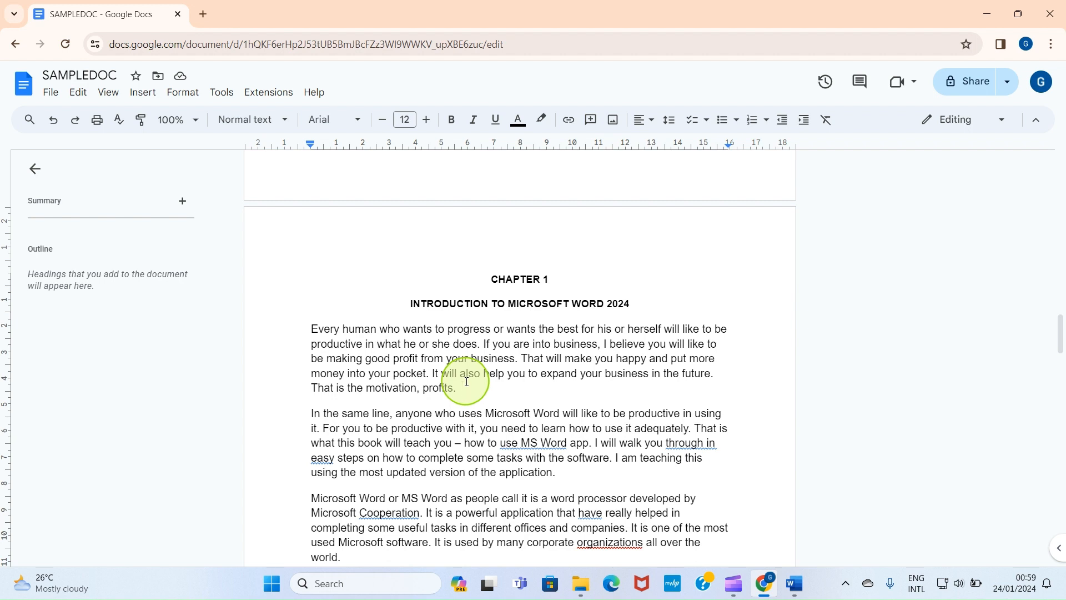
# Step: Set the line spacing of the whole document to 1.5 and look through the pages to check it
pyautogui.hotkey('ctrl', 'a')
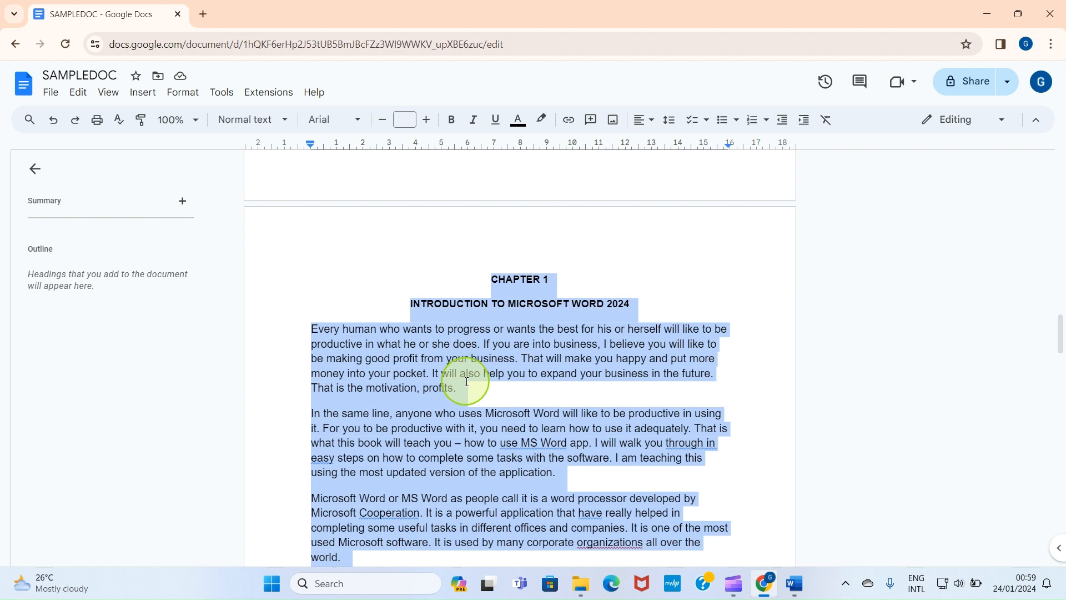
pyautogui.click(668, 128)
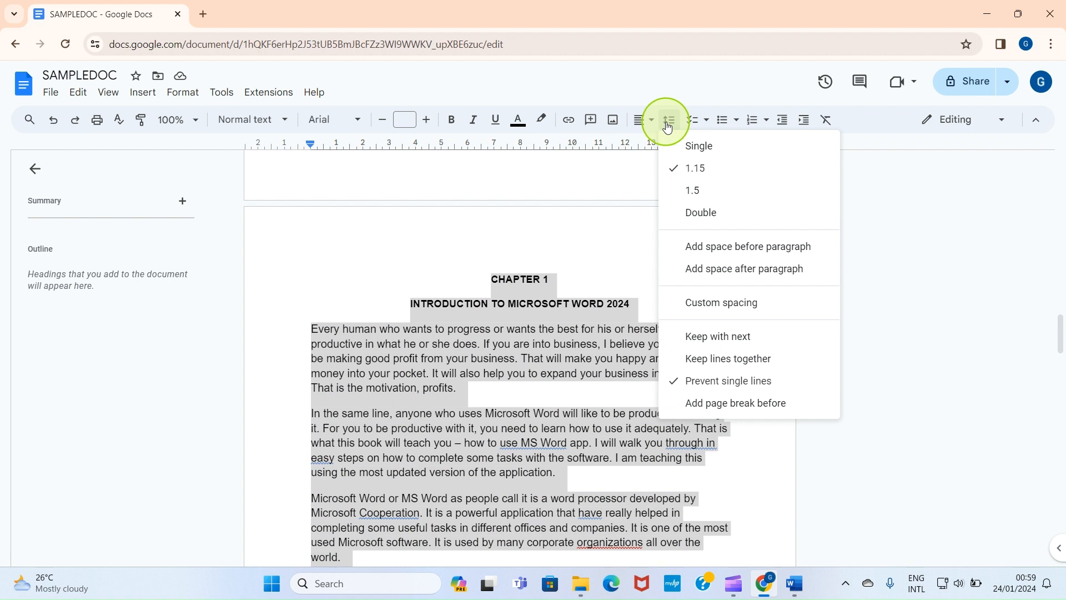
pyautogui.click(699, 192)
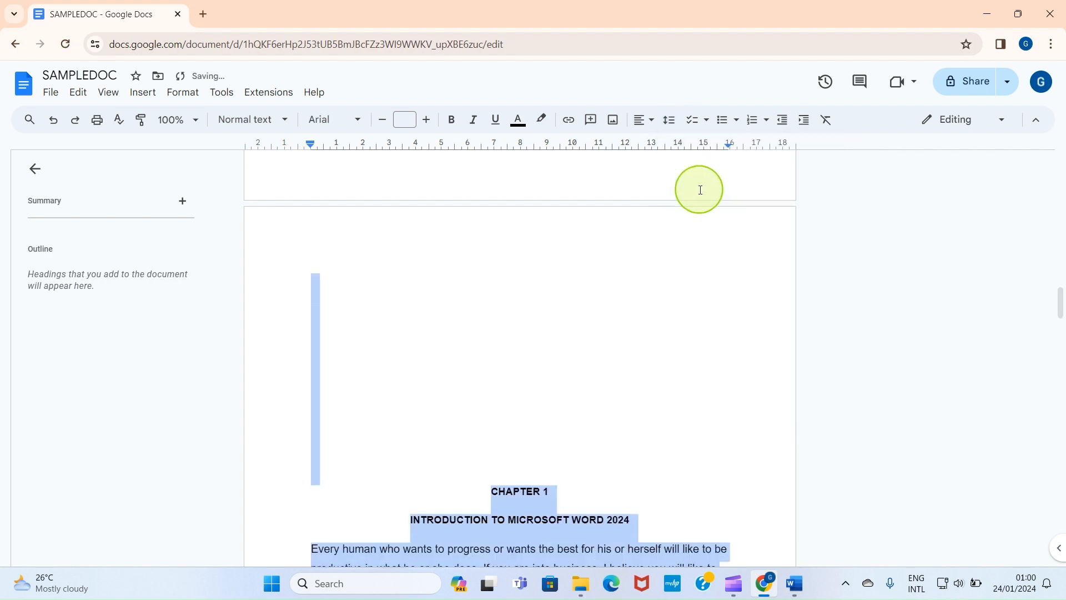
pyautogui.scroll(-6, 564, 336)
pyautogui.scroll(-10, 550, 345)
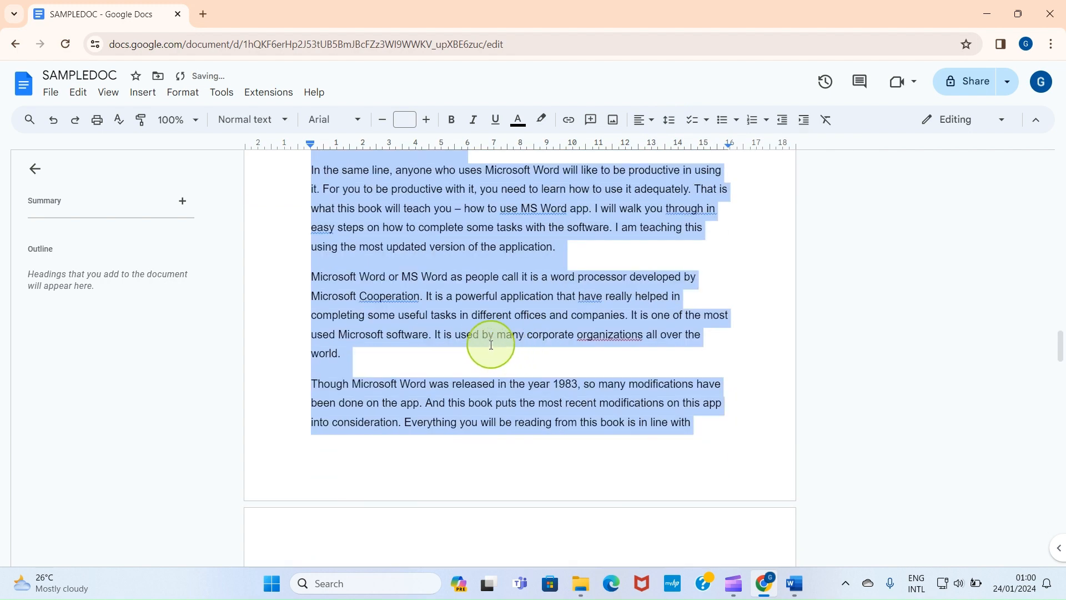
pyautogui.scroll(-6, 480, 342)
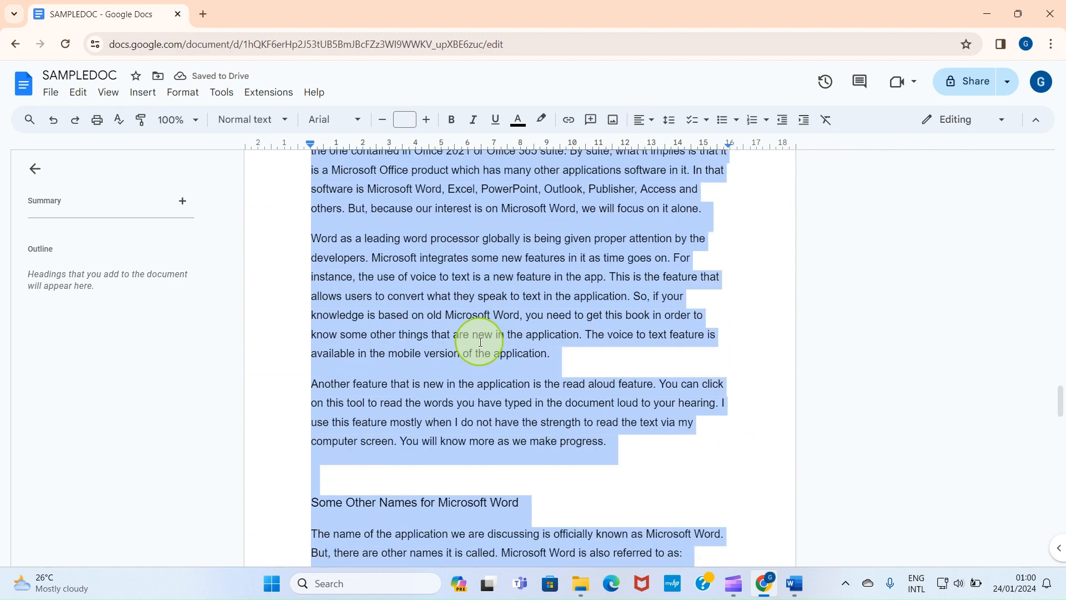
pyautogui.scroll(-7, 489, 328)
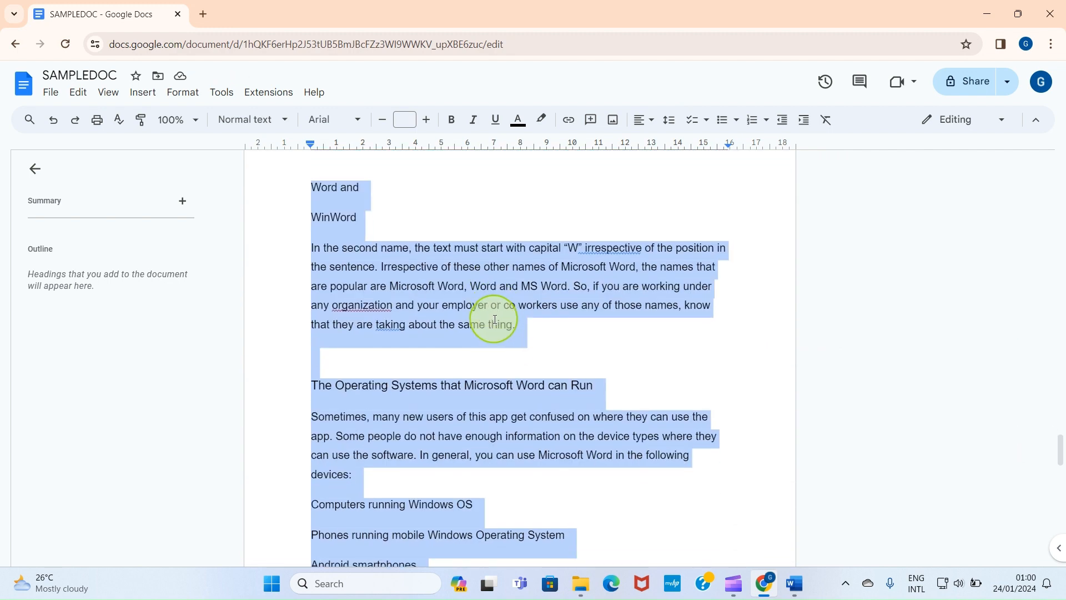
pyautogui.scroll(10, 495, 319)
pyautogui.scroll(9, 494, 319)
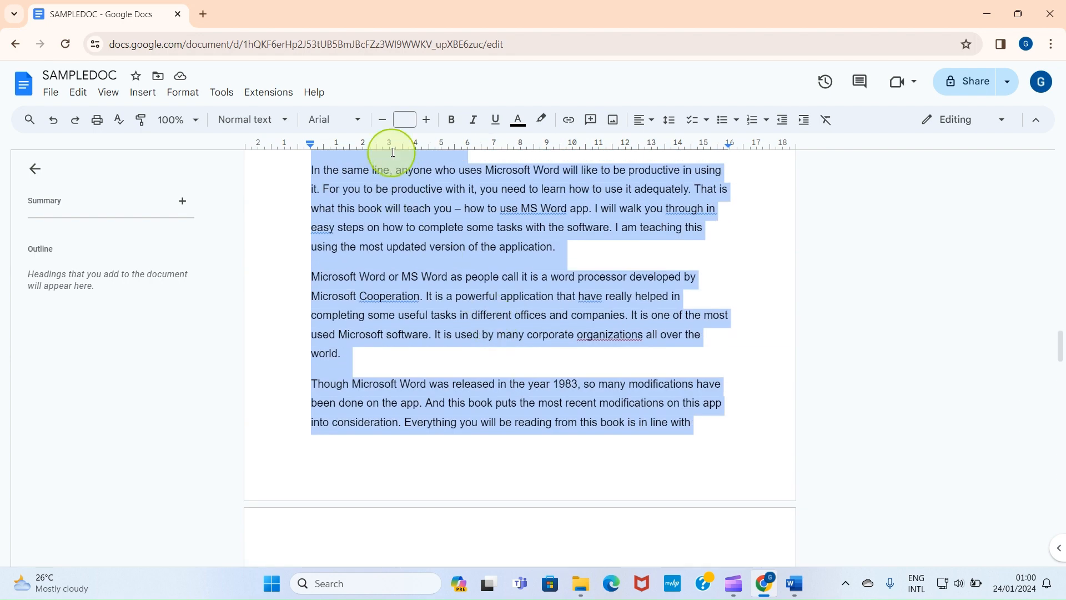
# Step: Change the font of the whole document to Times New Roman
pyautogui.click(331, 122)
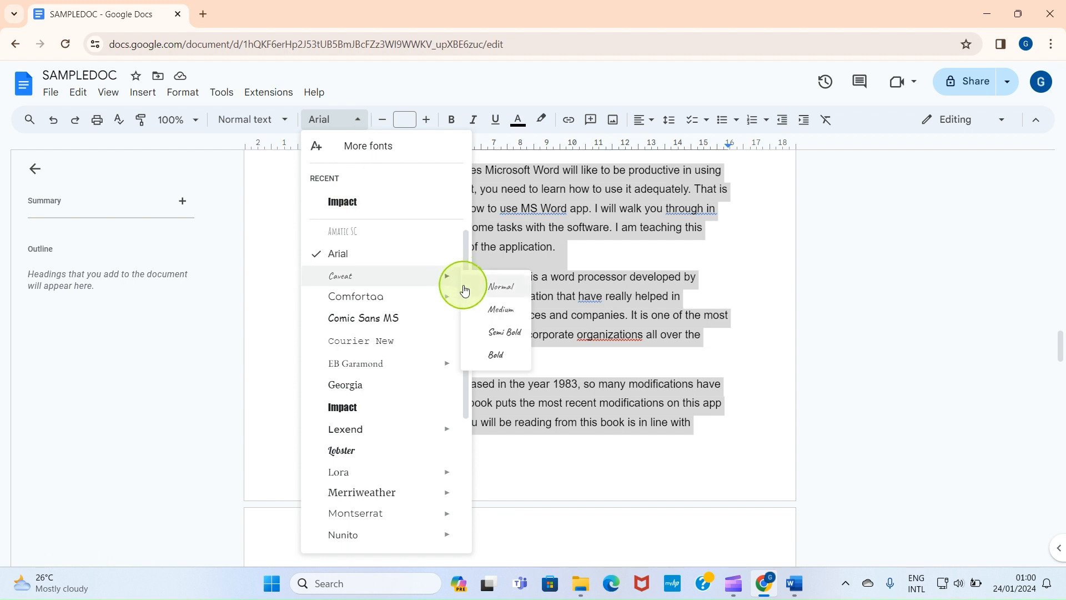
pyautogui.scroll(-4, 459, 291)
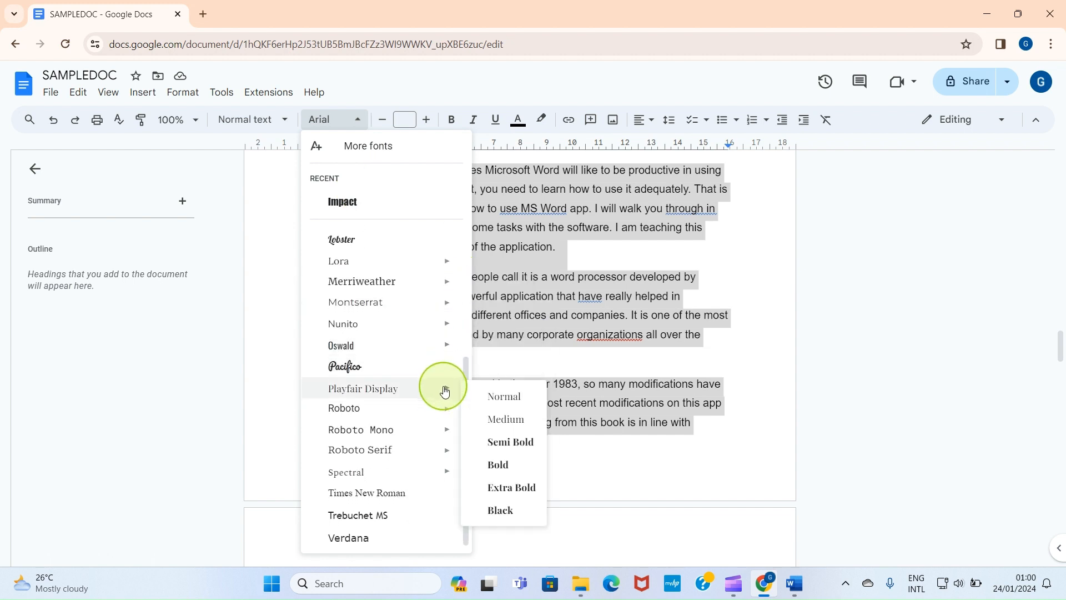
pyautogui.moveTo(404, 257)
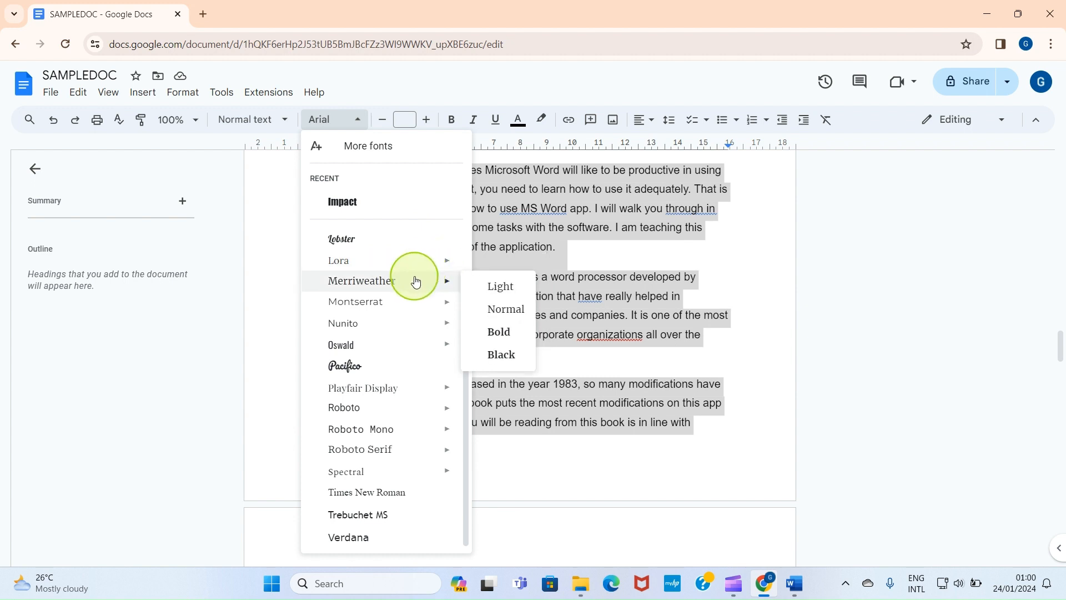
pyautogui.moveTo(415, 300)
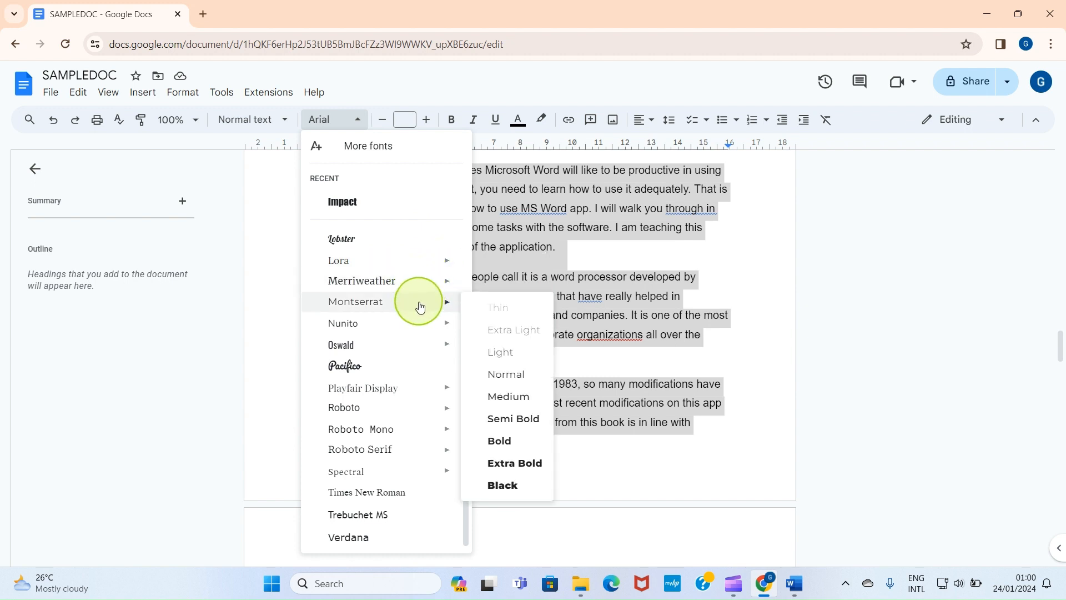
pyautogui.moveTo(432, 331)
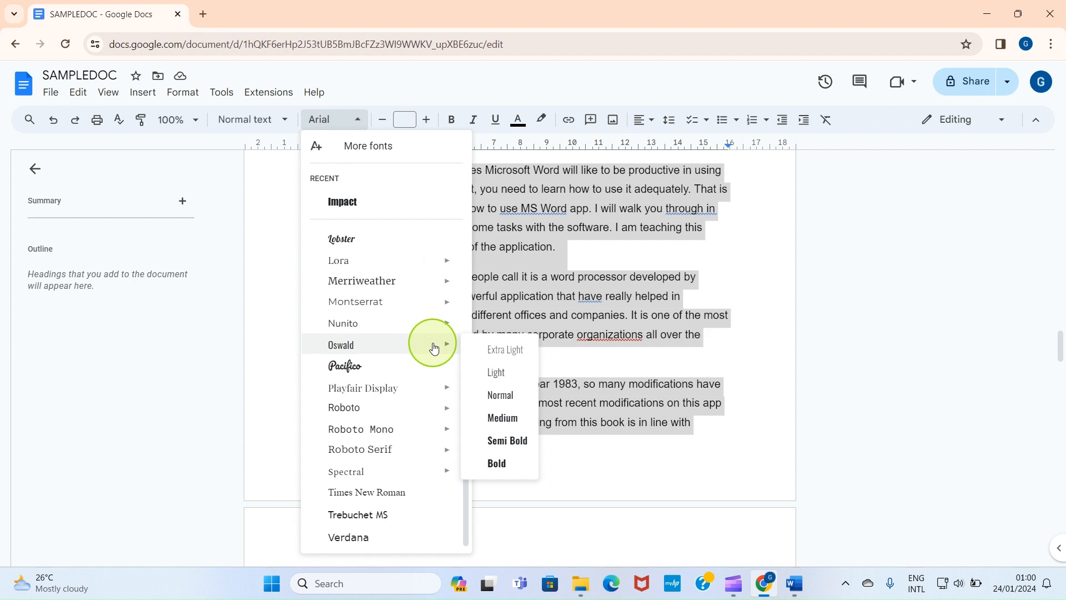
pyautogui.click(366, 492)
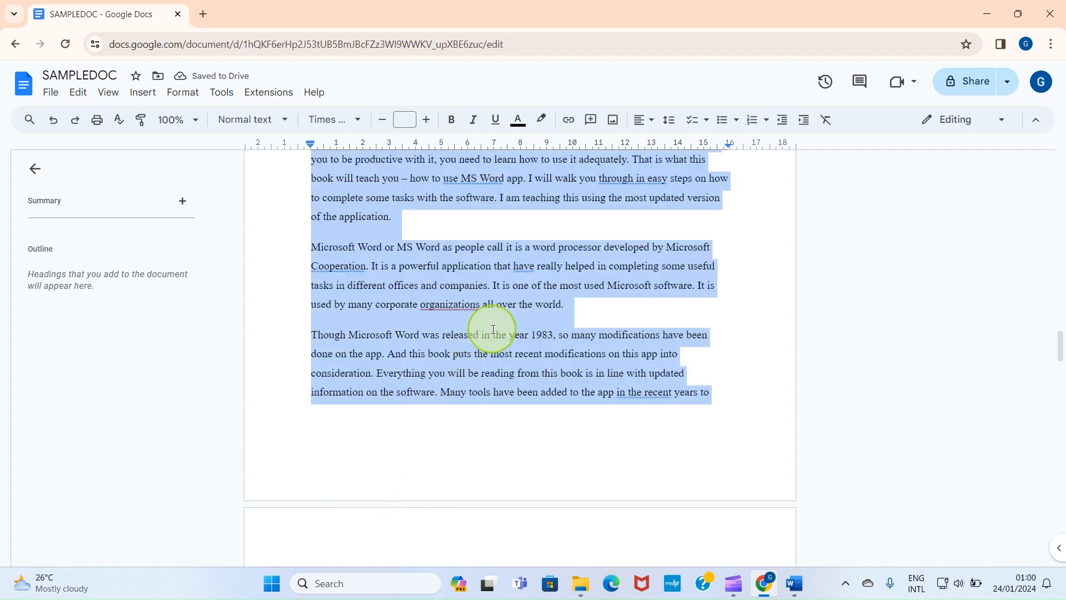
# Step: Try out text sizes on the whole document: two increments larger, two smaller, and a uniform font size of 12
pyautogui.click(426, 122)
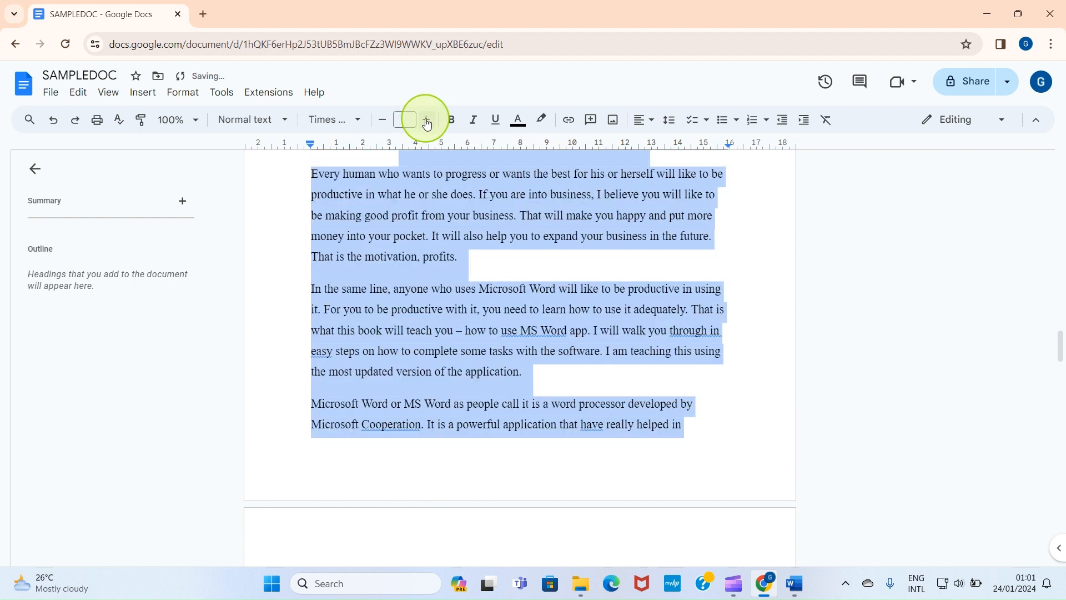
pyautogui.click(426, 122)
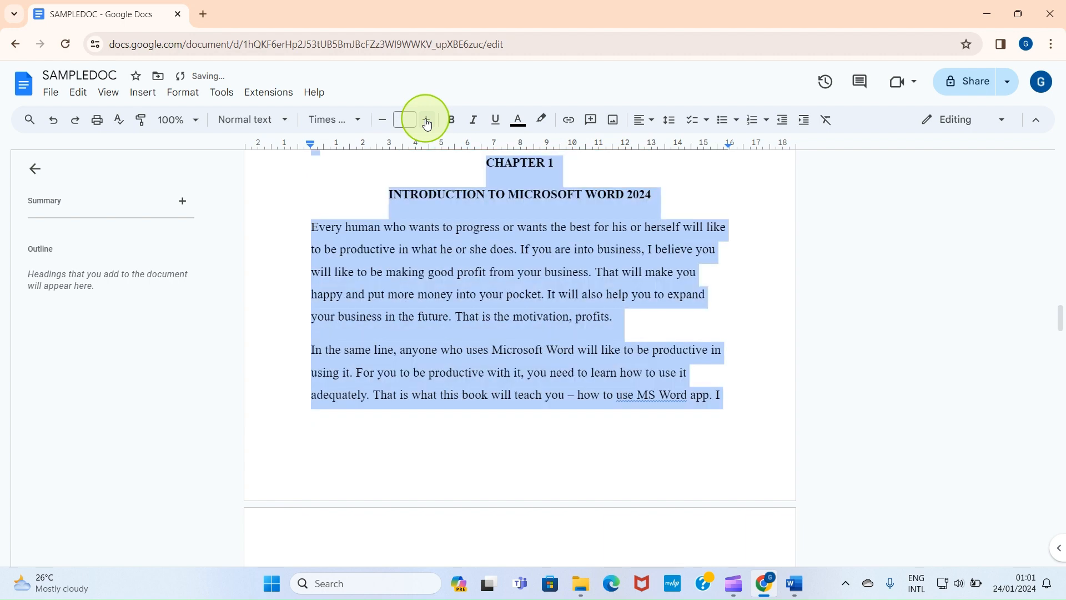
pyautogui.click(383, 122)
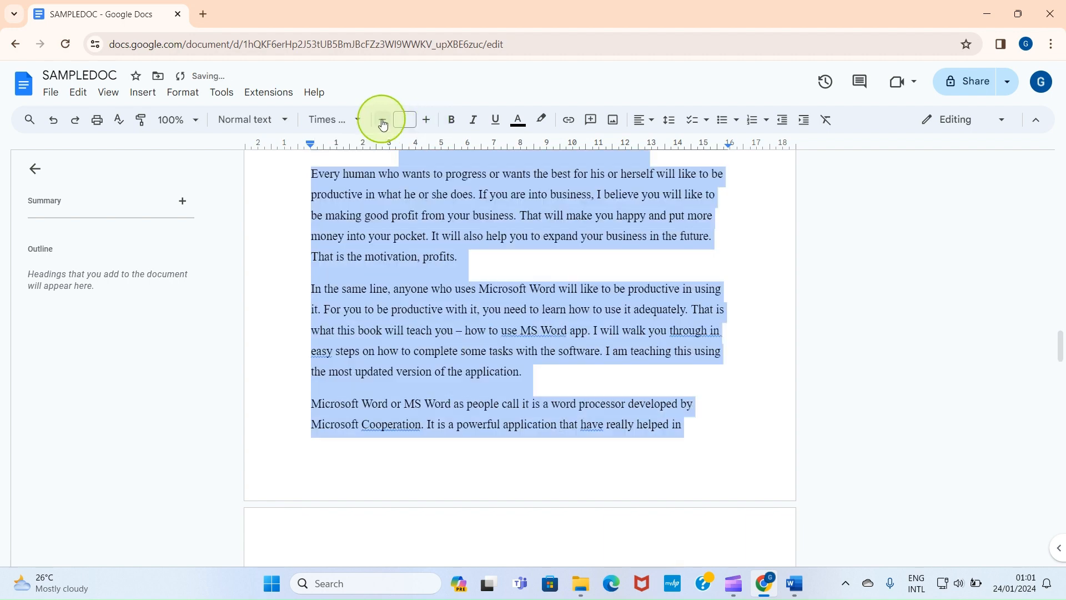
pyautogui.click(382, 122)
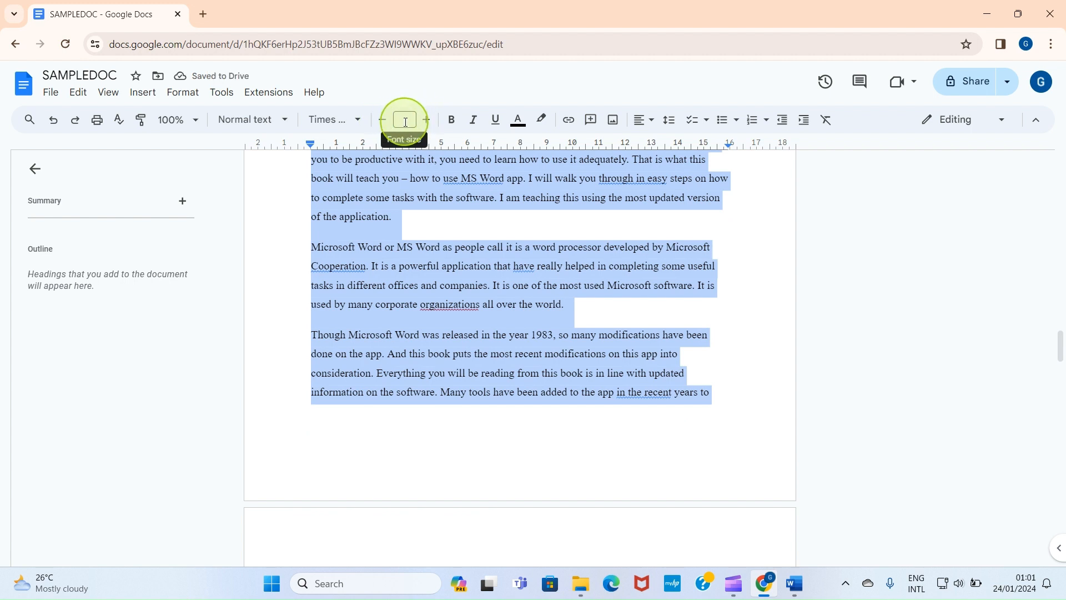
pyautogui.click(404, 119)
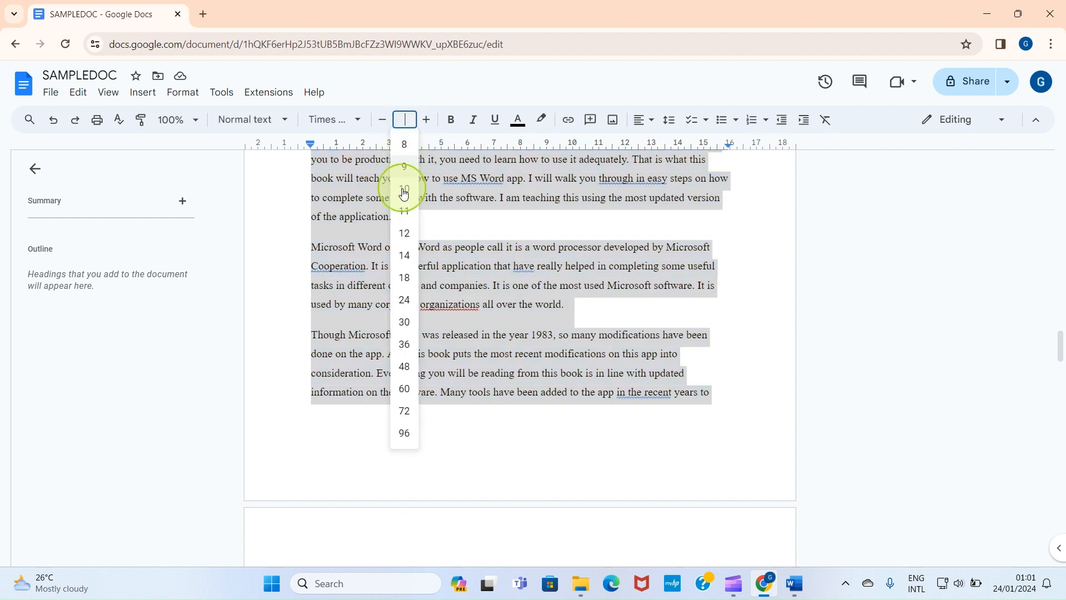
pyautogui.click(403, 232)
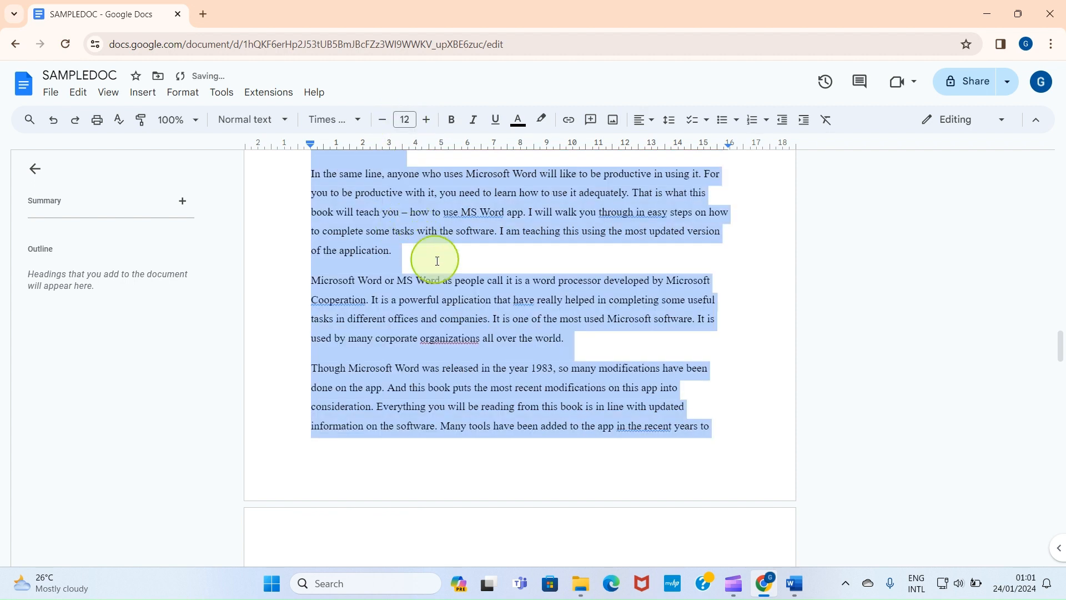
# Step: Set the font size of the whole document to 13, deselect the text and look over the page
pyautogui.click(410, 122)
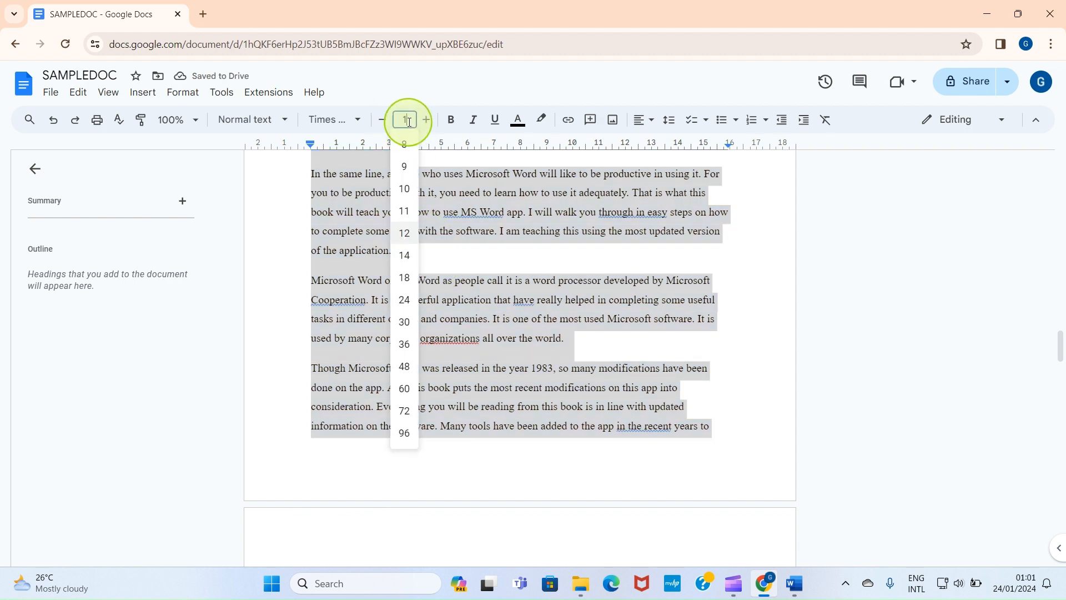
pyautogui.press('Return')
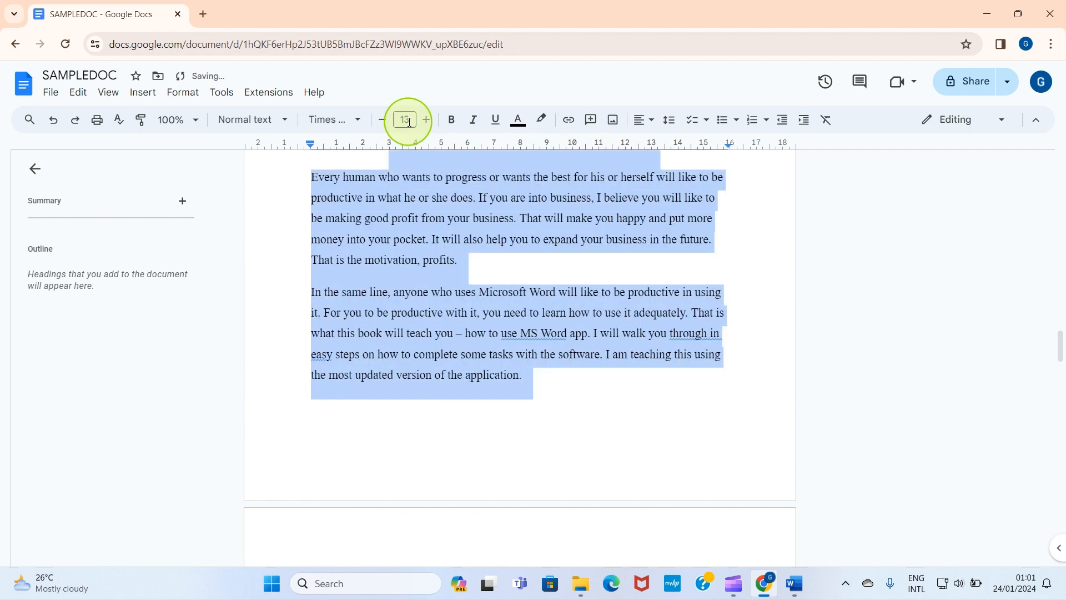
pyautogui.click(517, 269)
pyautogui.scroll(6, 517, 269)
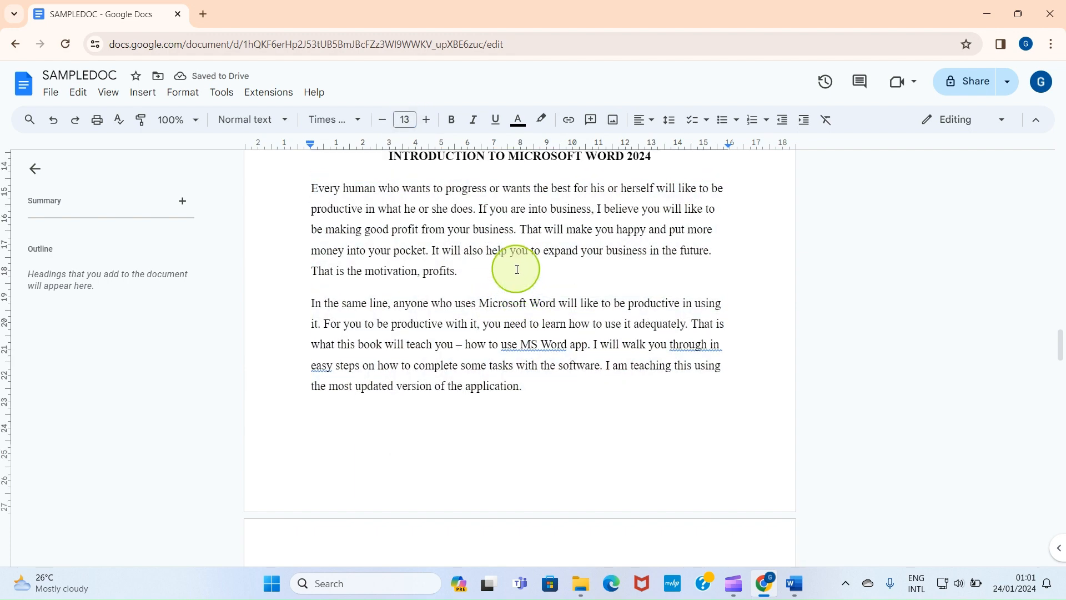
pyautogui.scroll(-5, 523, 295)
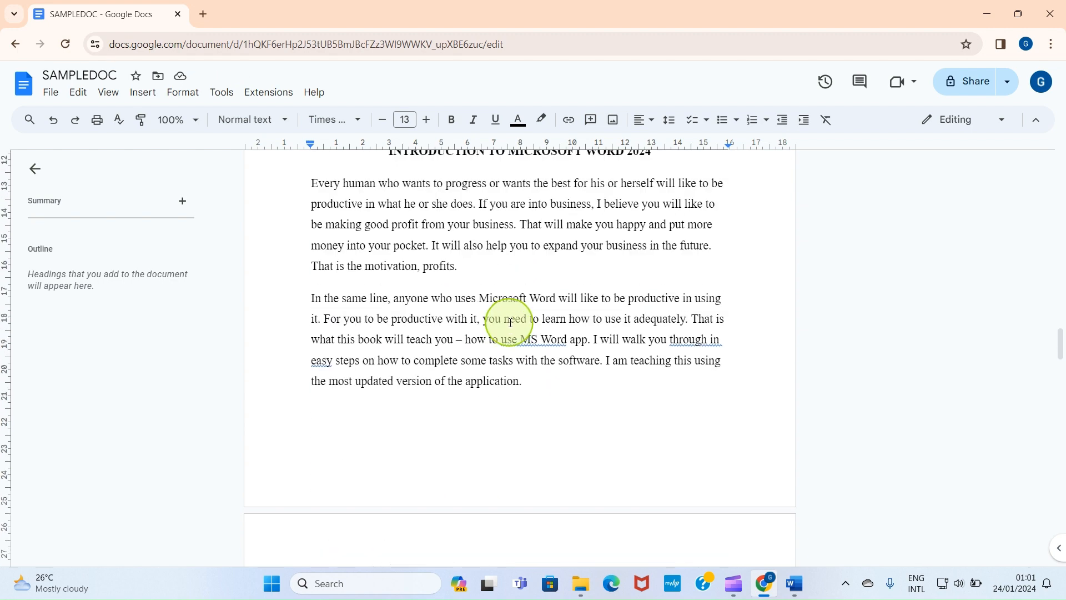
# Step: Italicize the two centred heading lines, "CHAPTER 1" and "INTRODUCTION TO MICROSOFT WORD 2024"
pyautogui.scroll(4, 507, 316)
pyautogui.click(487, 321)
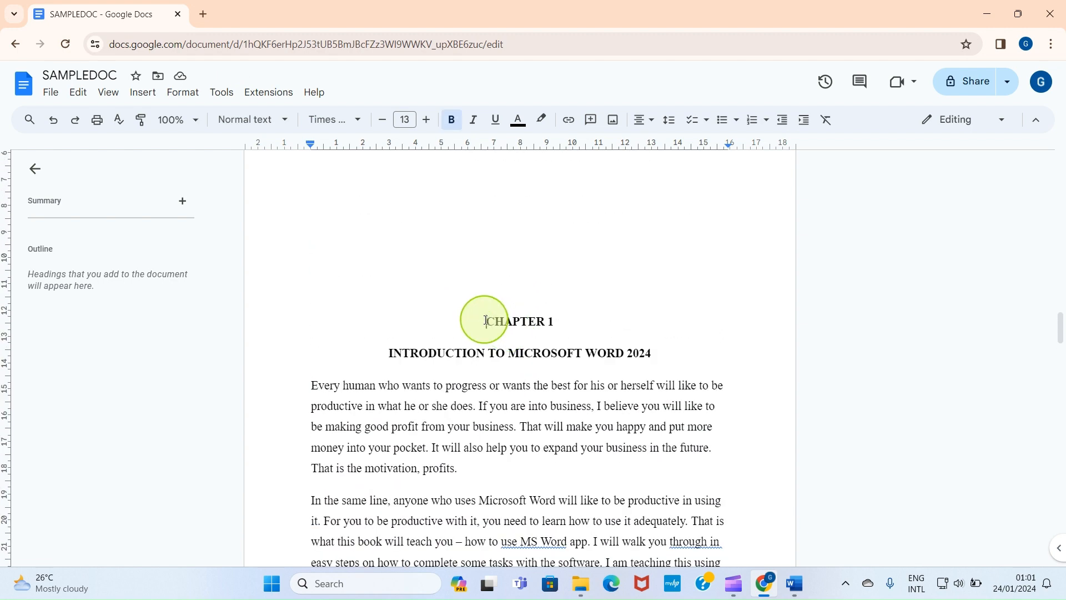
pyautogui.moveTo(487, 321); pyautogui.dragTo(651, 354)
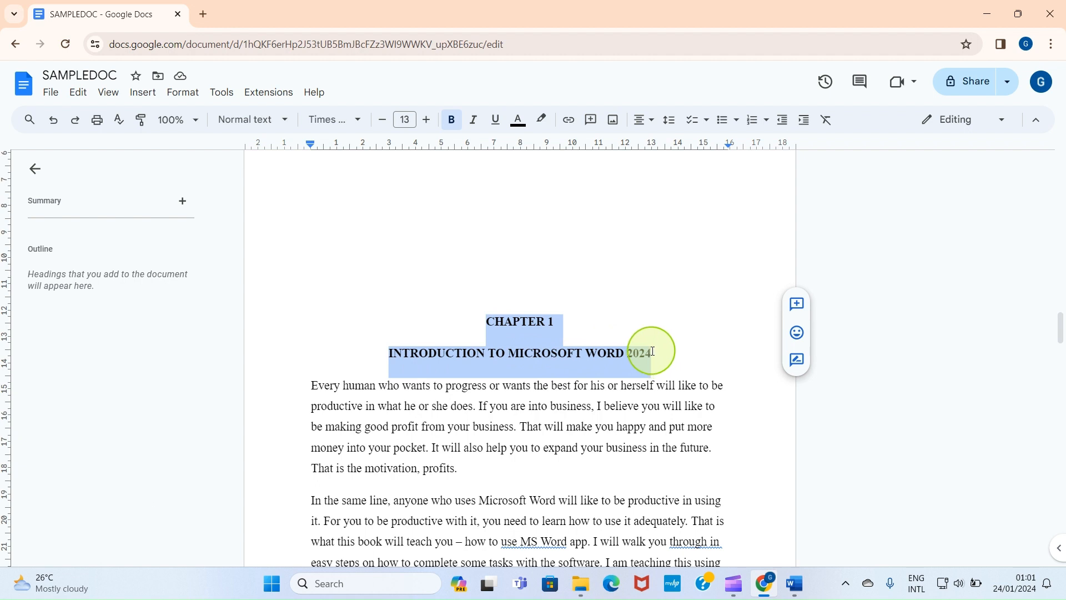
pyautogui.click(474, 124)
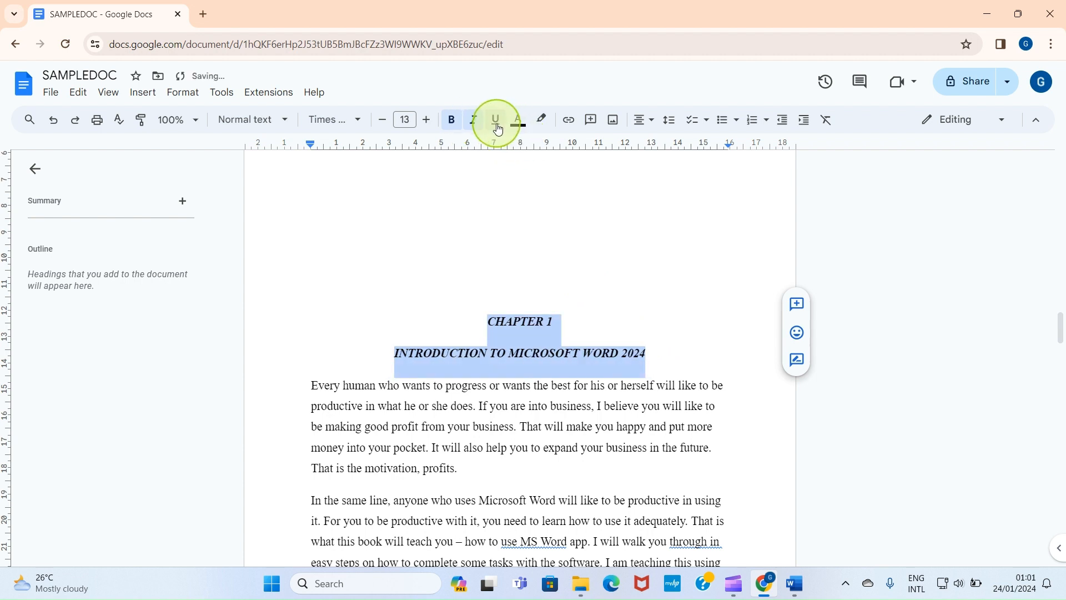
# Step: Try out underlining on the two centred heading lines and look over the available text colours
pyautogui.click(496, 123)
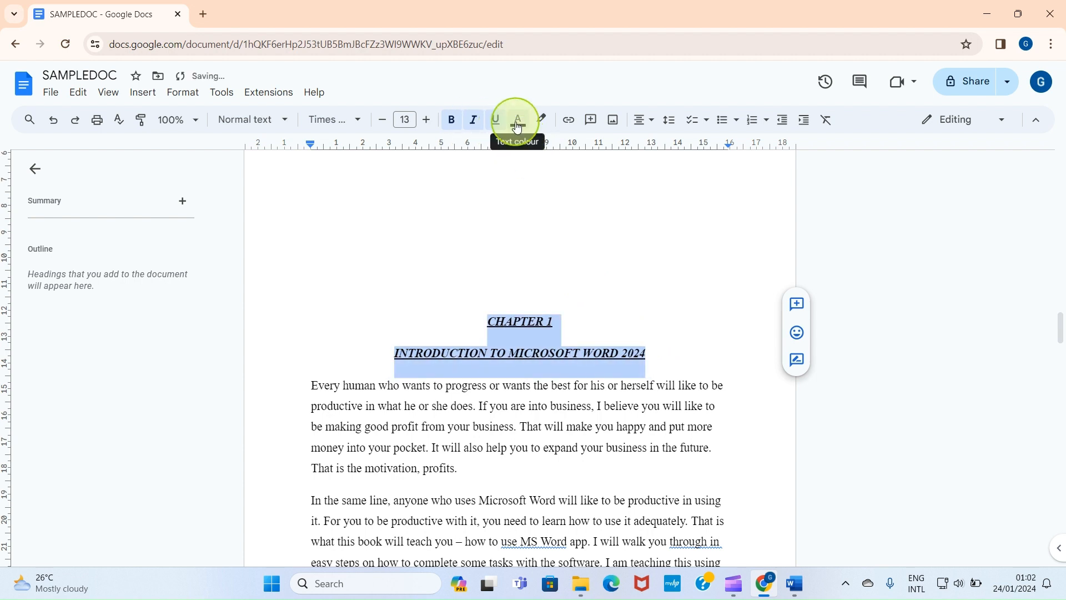
pyautogui.click(517, 127)
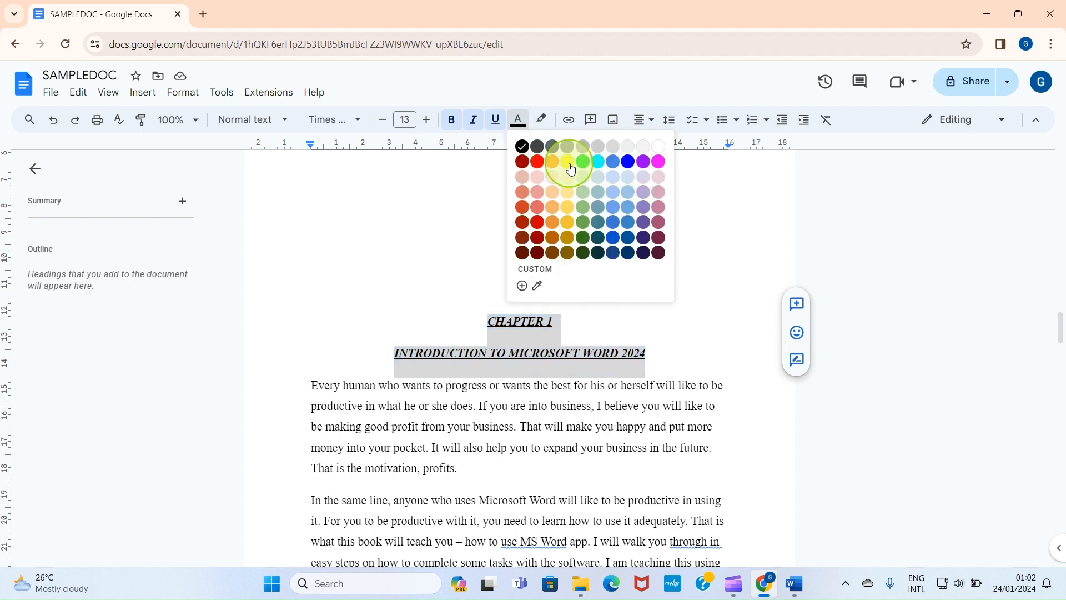
pyautogui.click(518, 127)
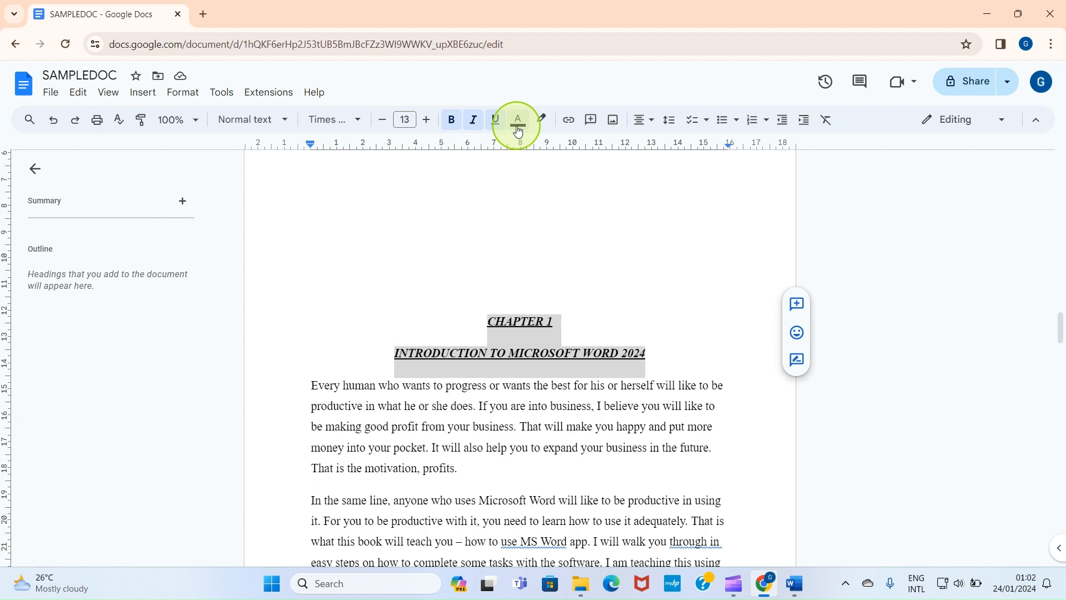
pyautogui.click(496, 123)
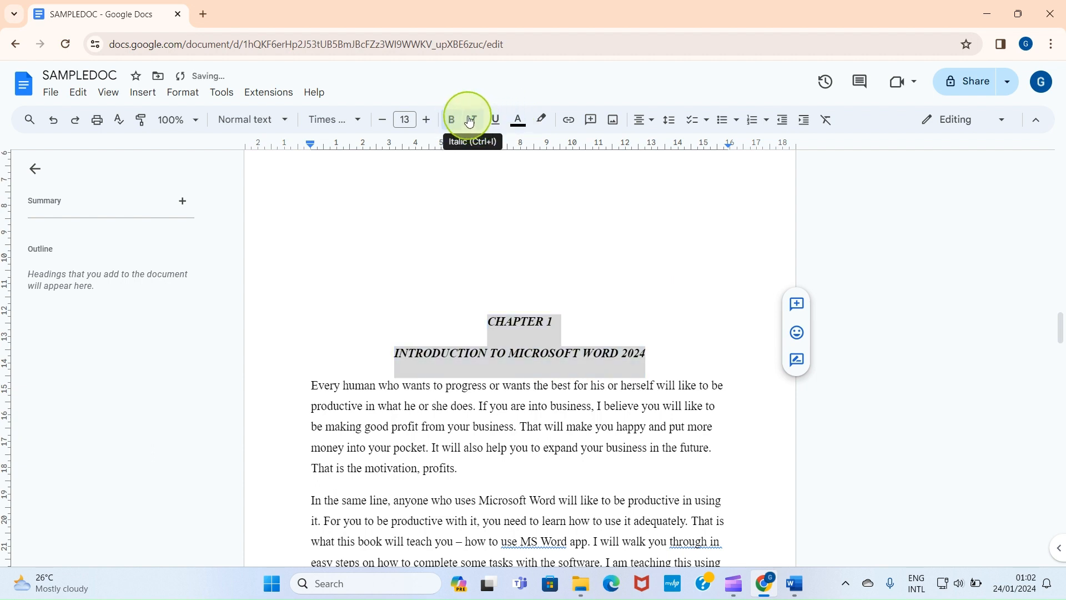
# Step: Remove the italics from the two centred heading lines, trying out reapplying, undo and redo along the way
pyautogui.click(469, 121)
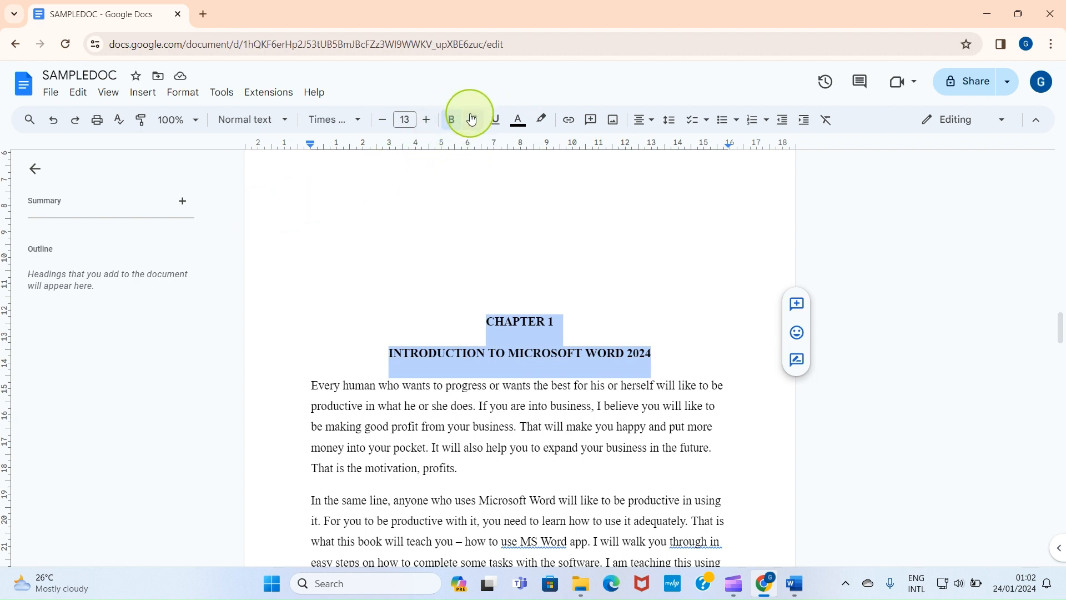
pyautogui.click(471, 120)
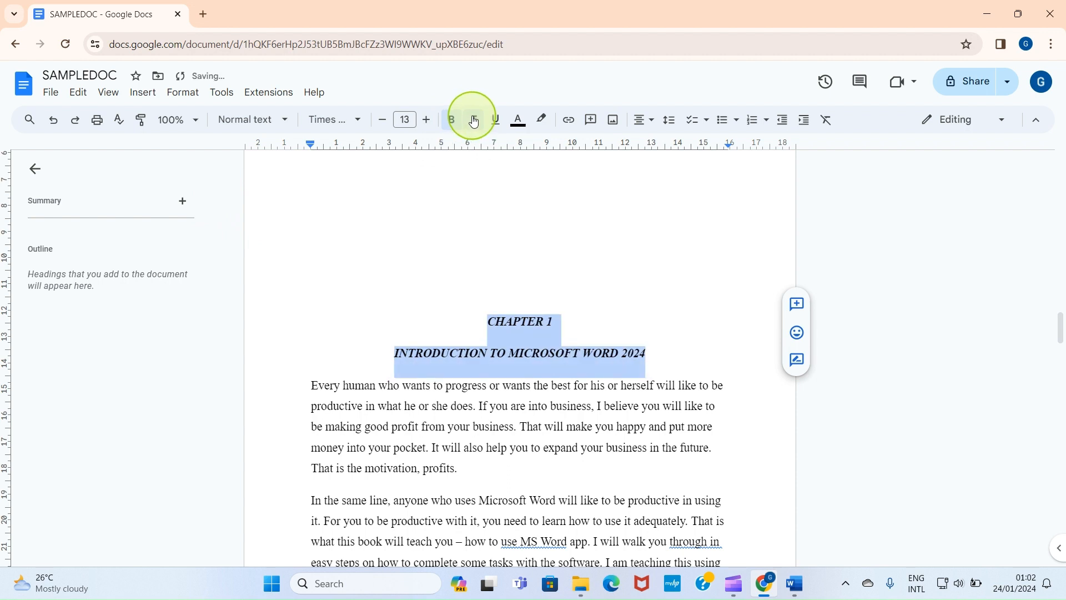
pyautogui.click(52, 121)
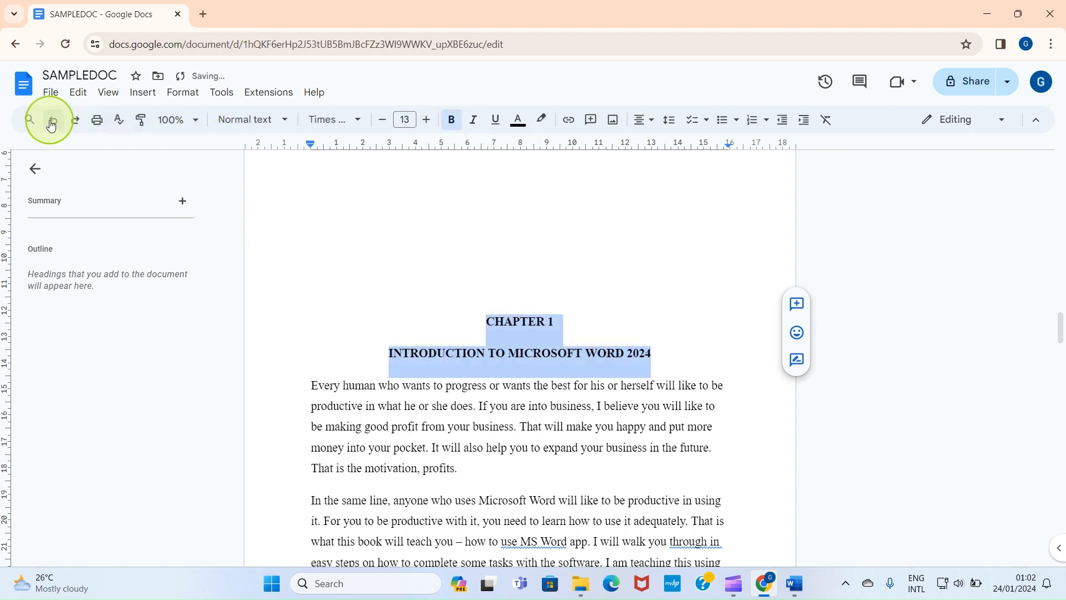
pyautogui.click(79, 123)
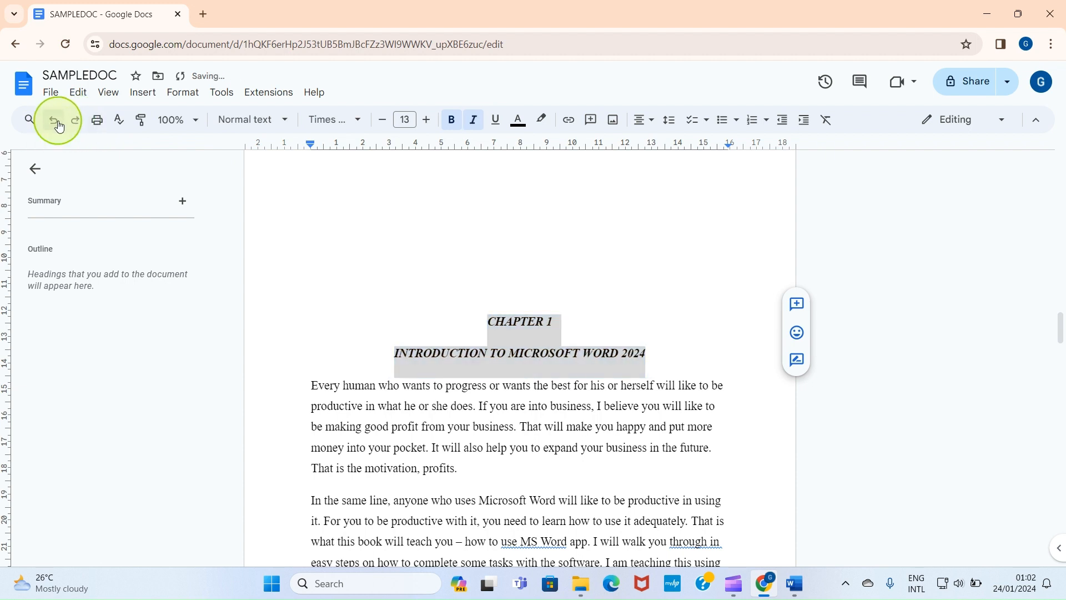
pyautogui.click(54, 122)
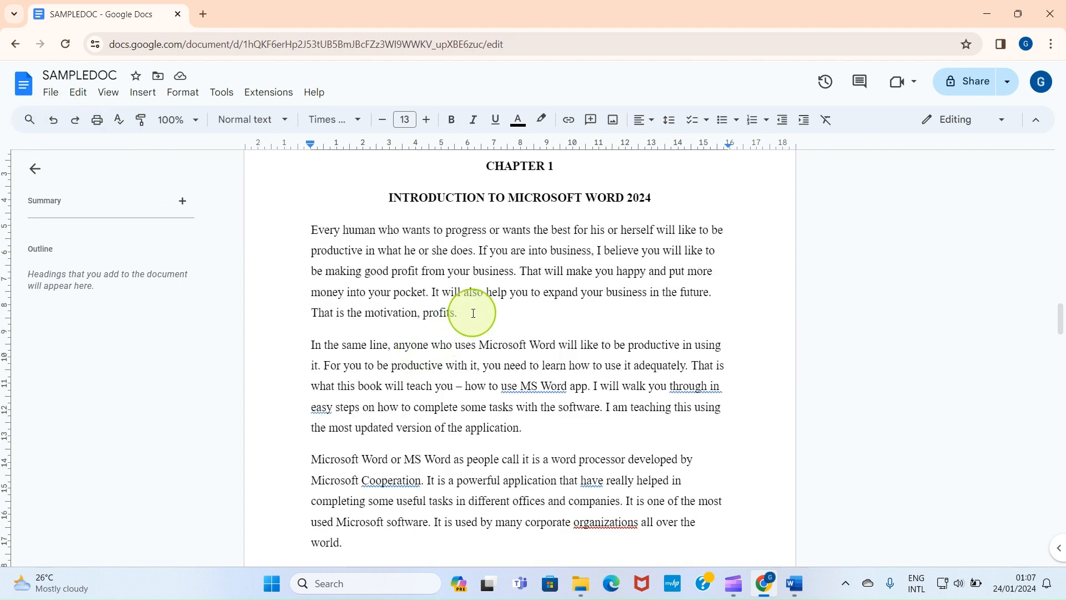
# Step: Place the text cursor at the end of the first body paragraph, after "That is the motivation, profits."
pyautogui.click(472, 315)
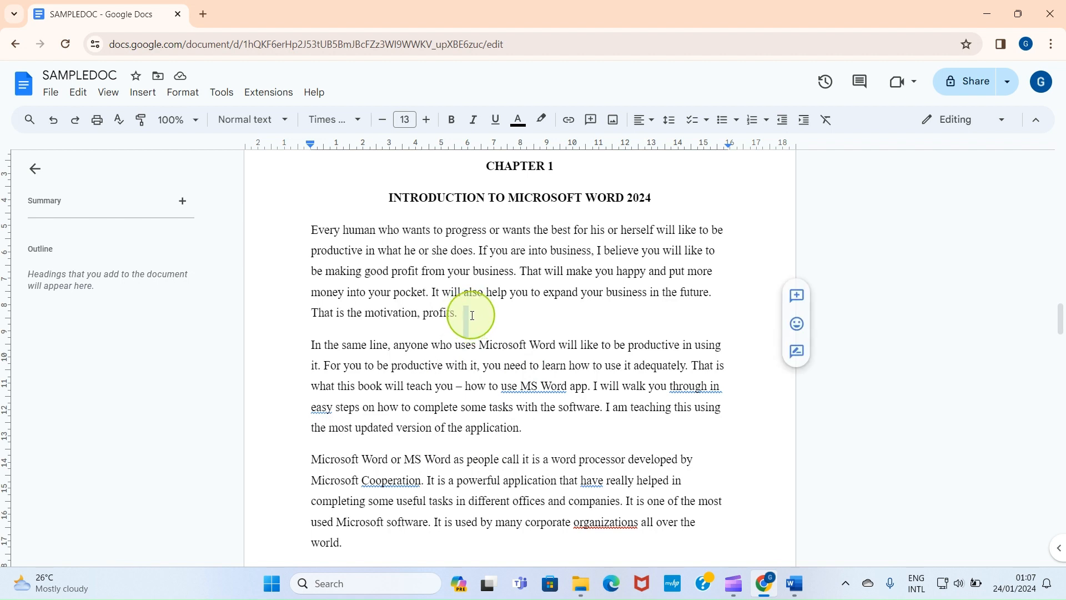
pyautogui.click(469, 312)
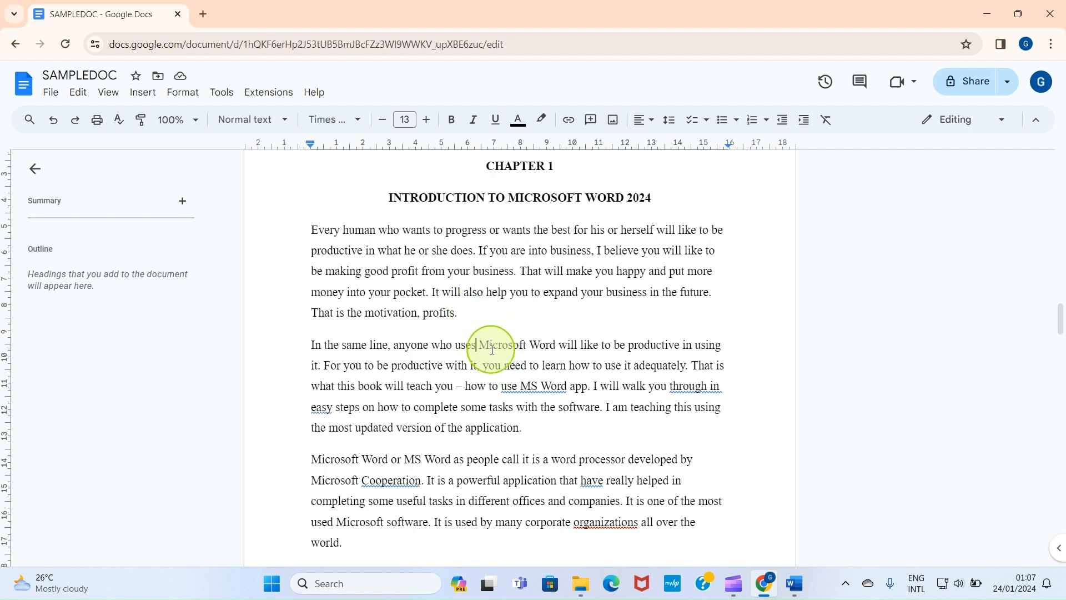
pyautogui.click(470, 314)
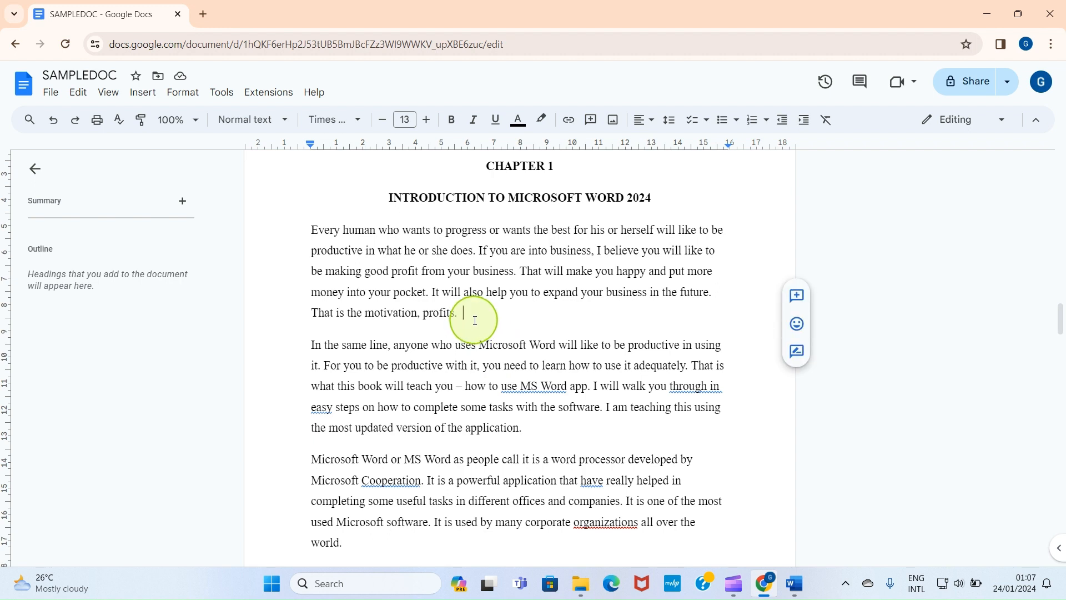
pyautogui.click(483, 289)
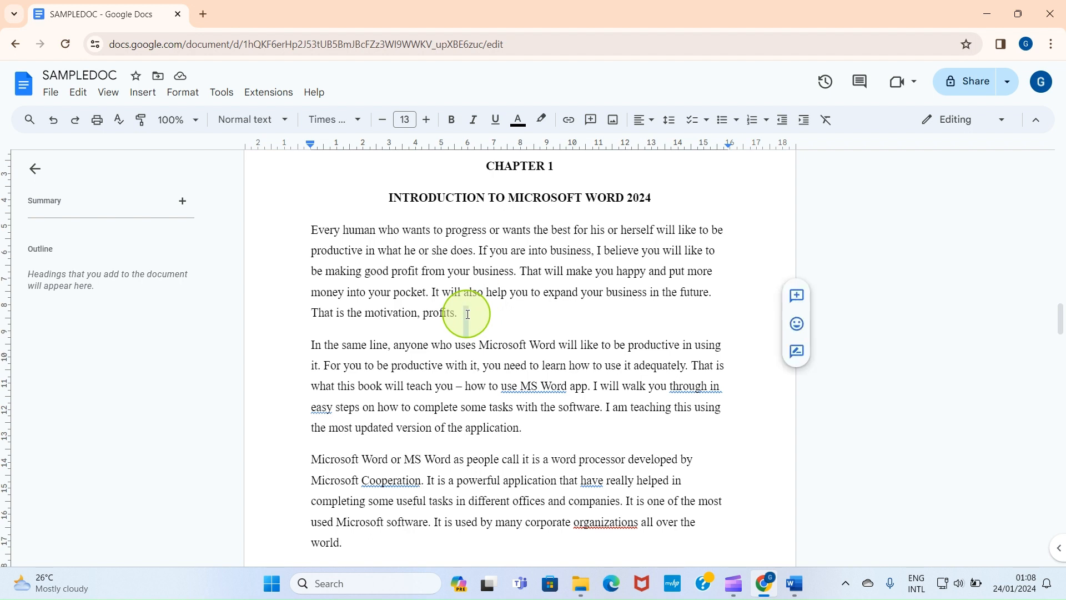
pyautogui.click(468, 310)
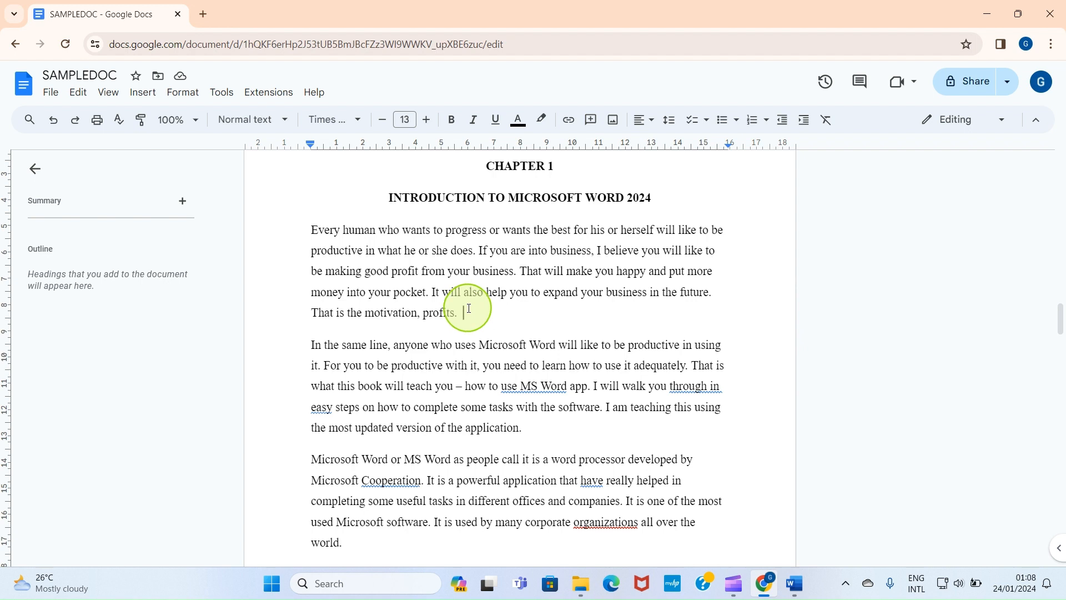
# Step: Open drive.google.com in a new browser tab, dismiss the tip about moving files and check the file list for SAMPLEDOC
pyautogui.click(205, 13)
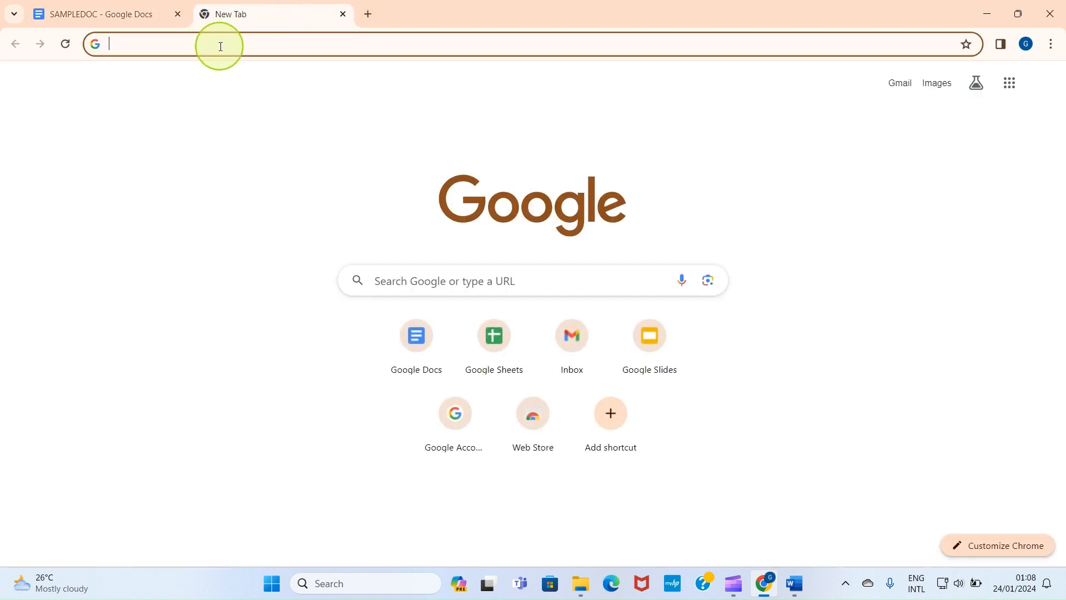
pyautogui.write('dr')
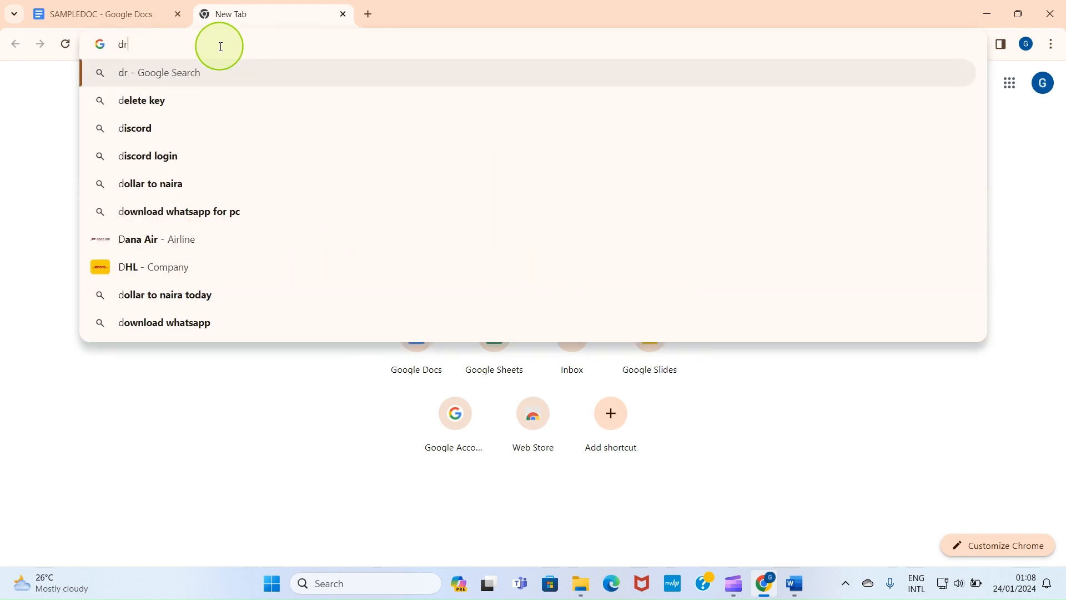
pyautogui.write('ive')
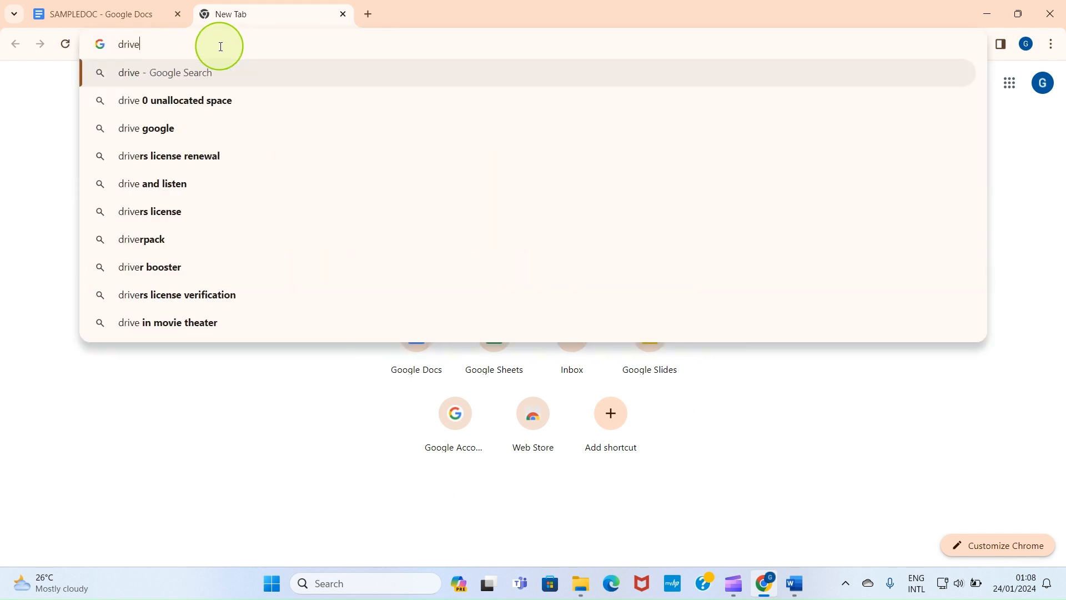
pyautogui.write('.google.com')
pyautogui.press('Return')
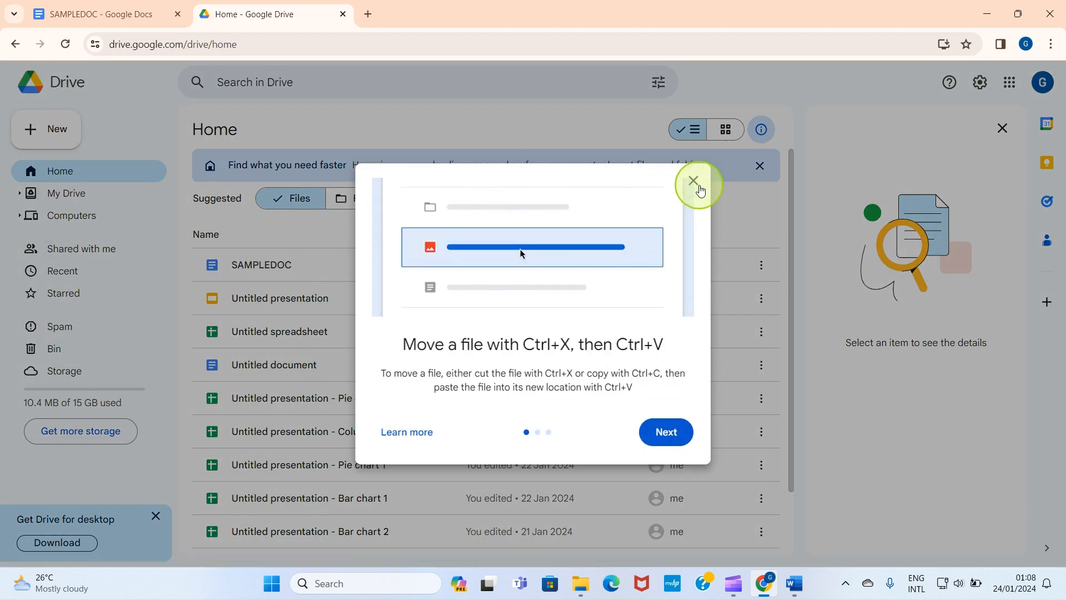
pyautogui.click(697, 185)
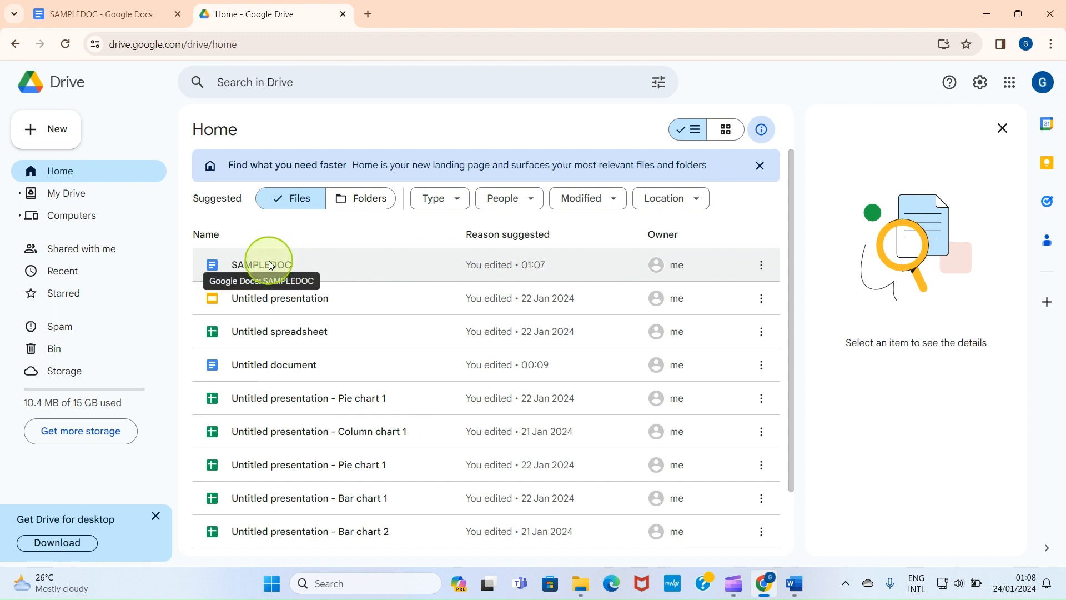
# Step: Switch back to the SAMPLEDOC document and examine the formats offered for downloading it, including Microsoft Word (.docx)
pyautogui.click(111, 8)
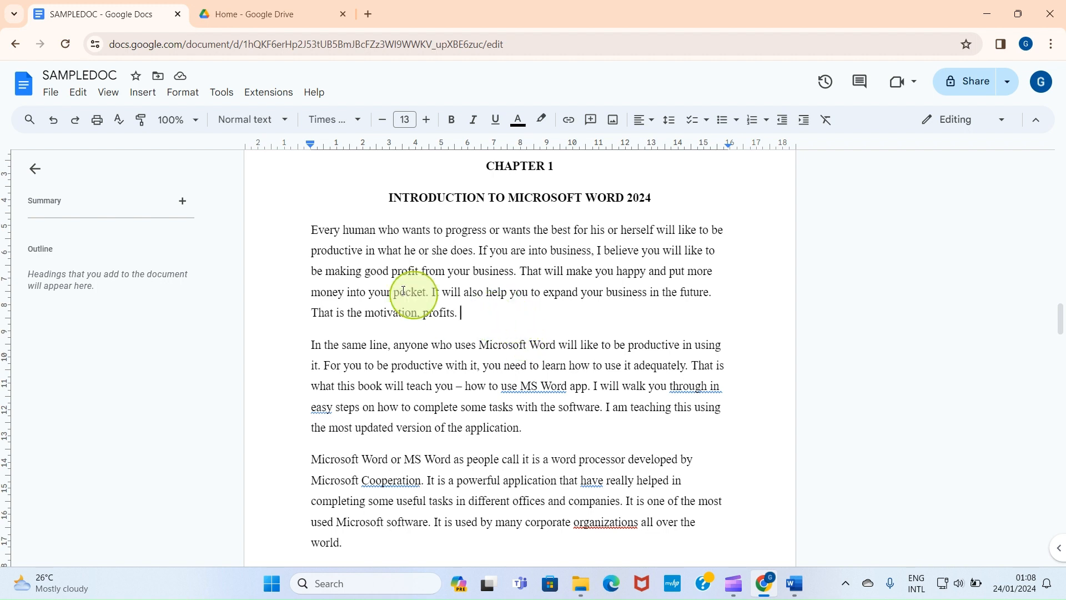
pyautogui.click(50, 92)
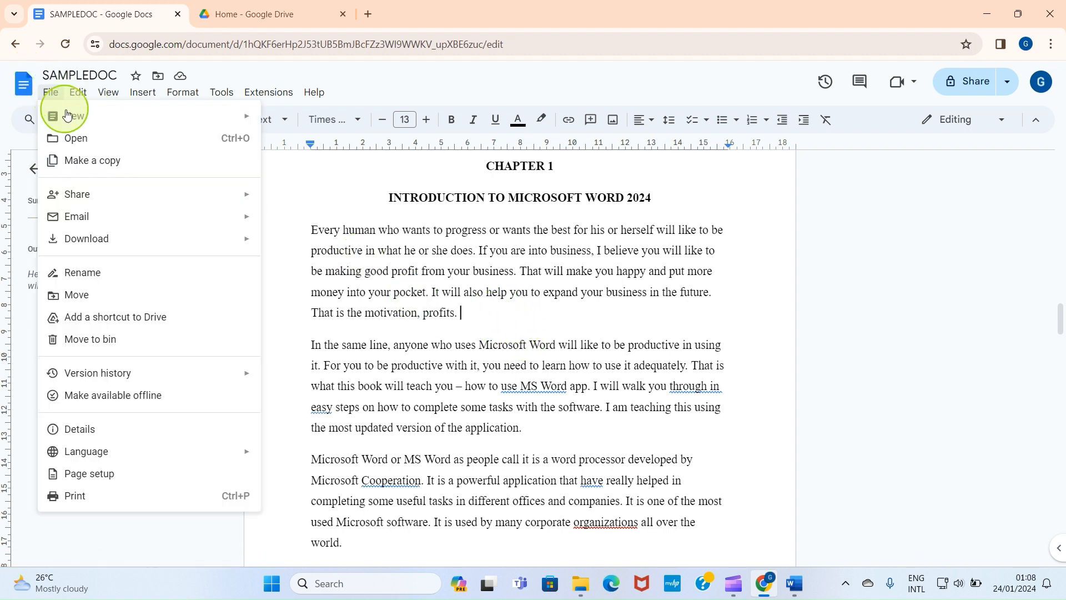
pyautogui.moveTo(148, 239)
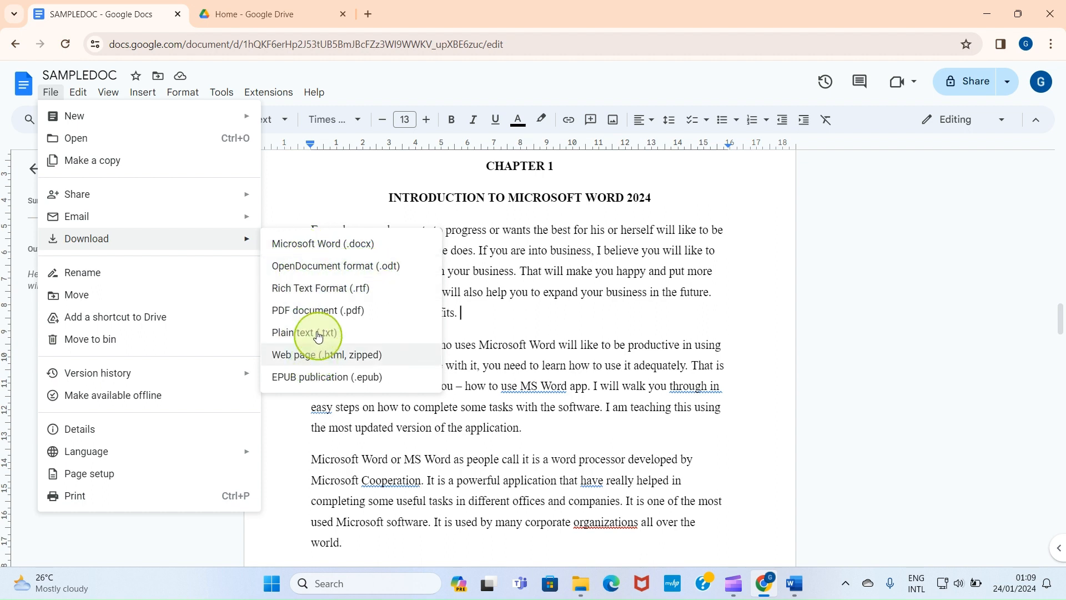
pyautogui.click(351, 244)
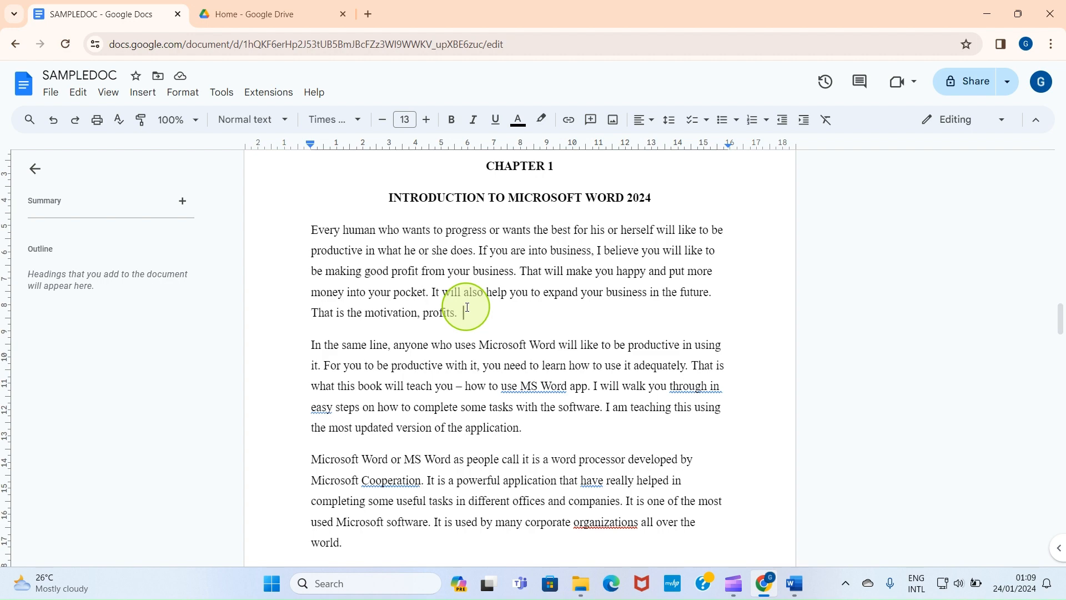
# Step: Add an empty line below the first paragraph and insert the image IMG_0671 there from the computer's Pictures > MY PICTURES folder
pyautogui.press('Return')
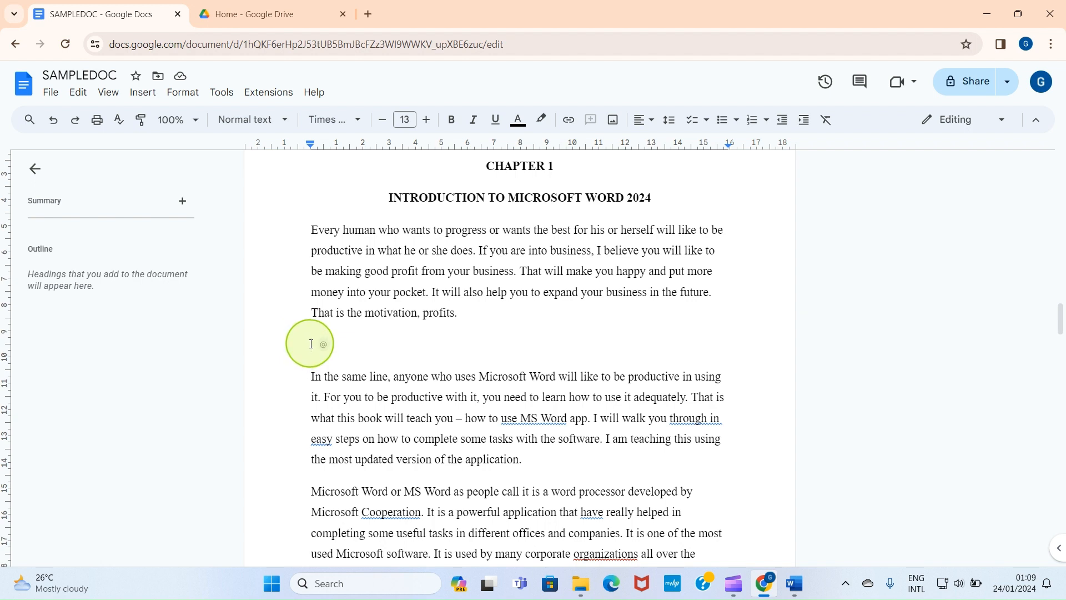
pyautogui.click(143, 94)
pyautogui.moveTo(166, 121)
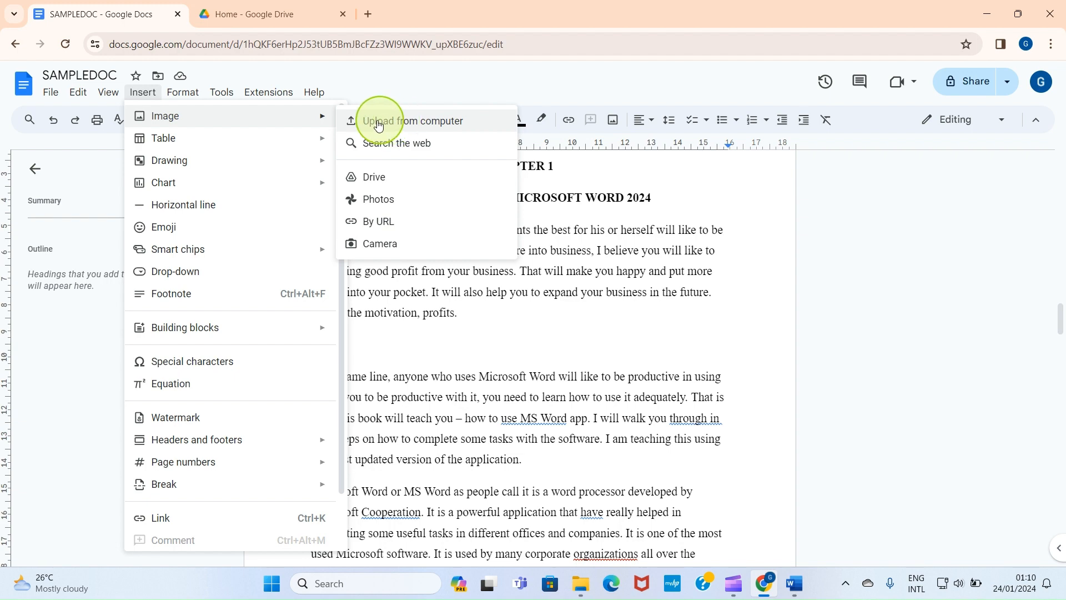
pyautogui.click(405, 128)
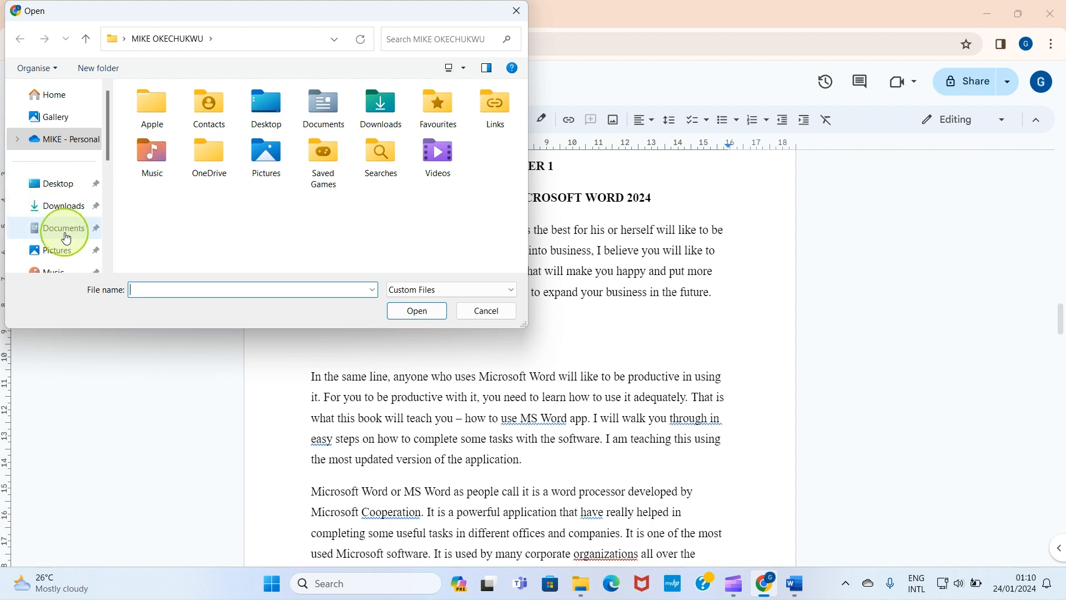
pyautogui.scroll(-2, 63, 233)
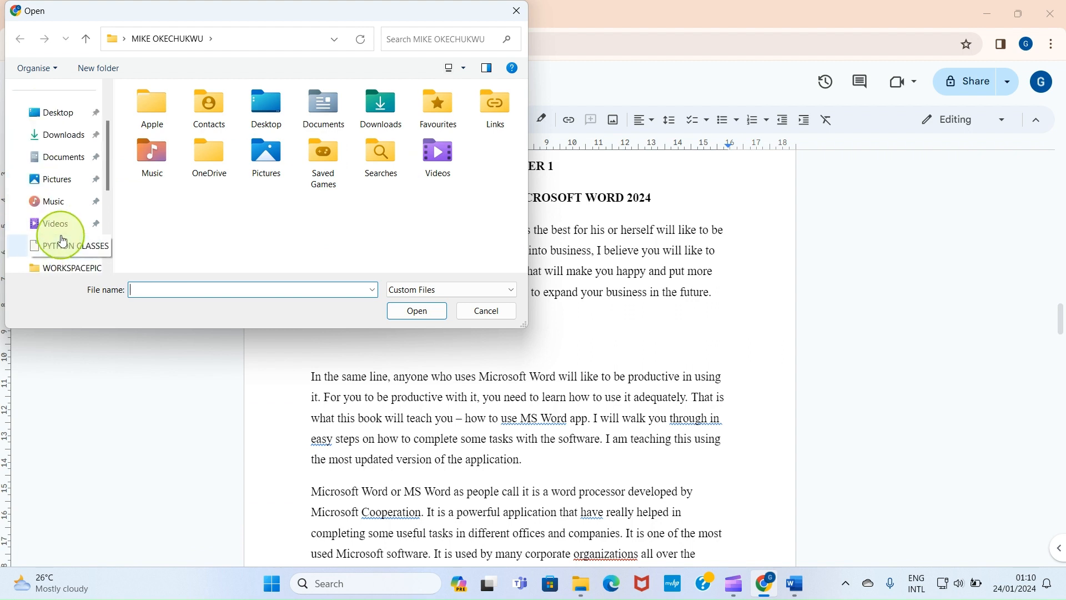
pyautogui.click(53, 181)
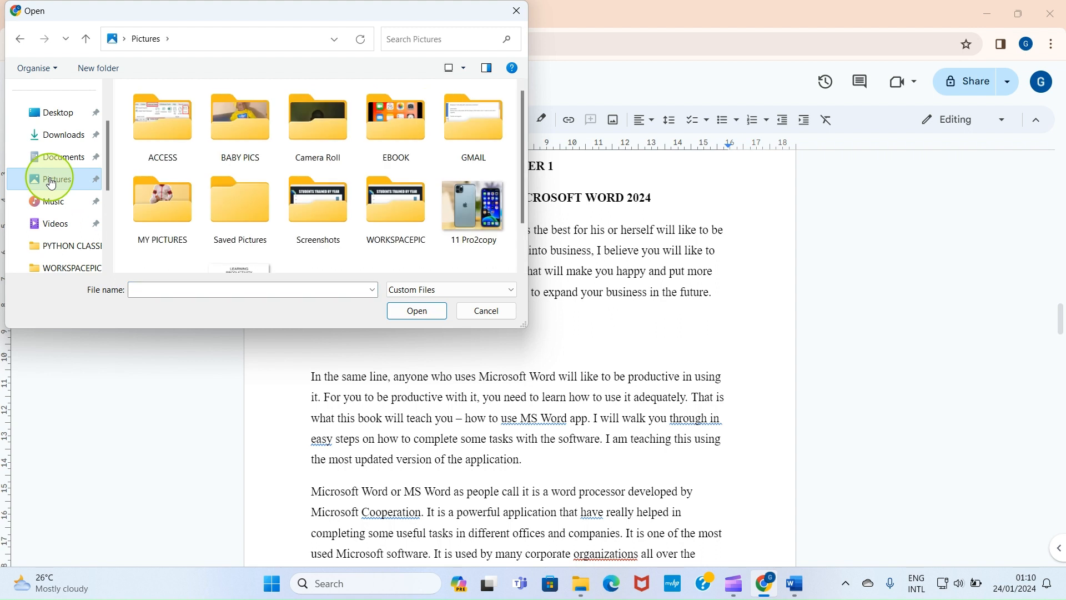
pyautogui.scroll(-1, 346, 205)
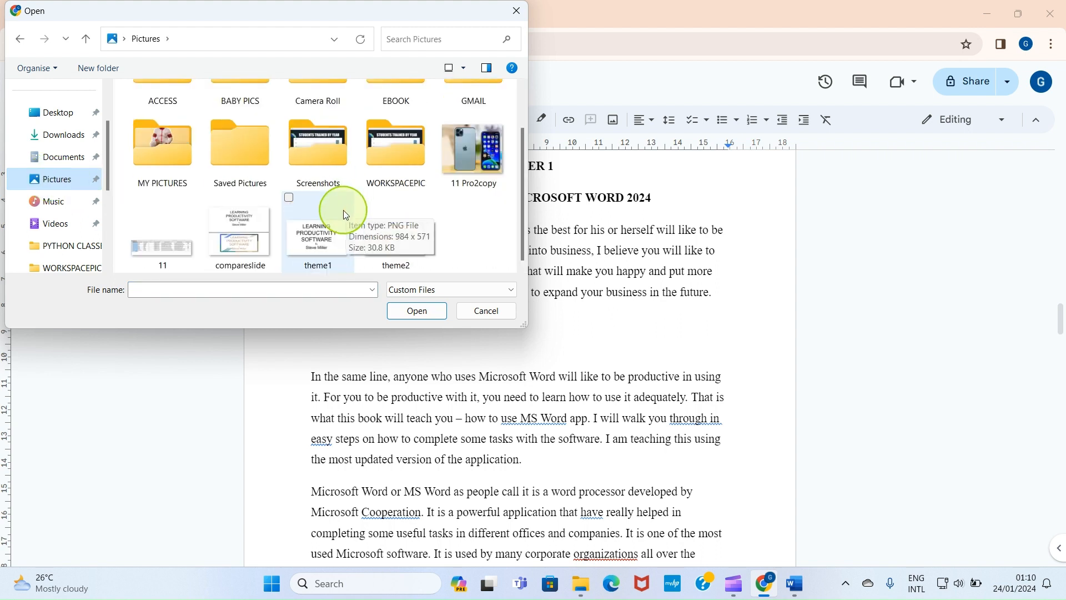
pyautogui.doubleClick(158, 161)
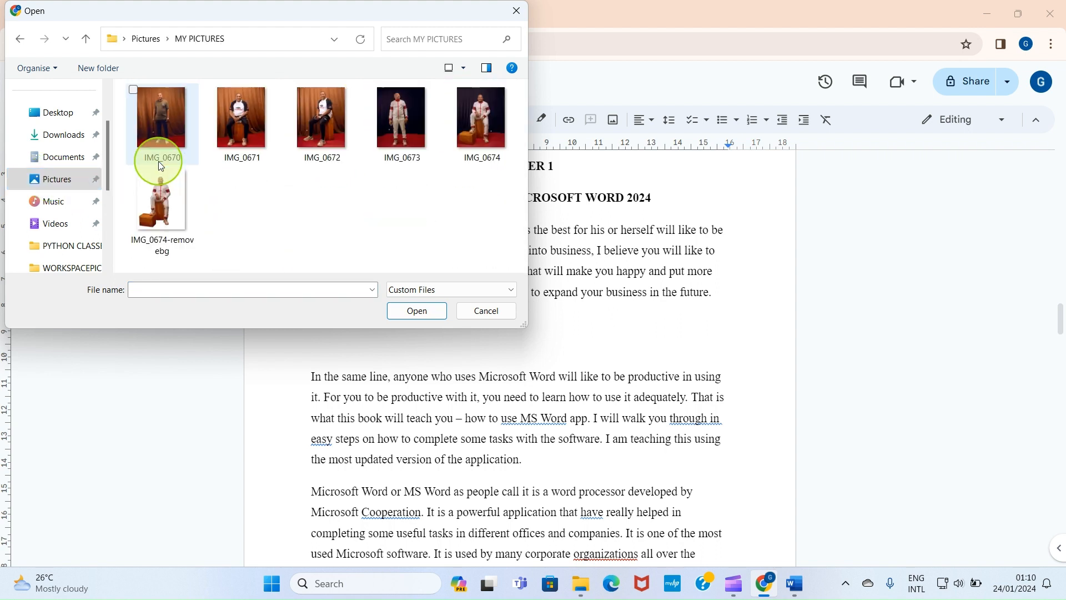
pyautogui.click(238, 129)
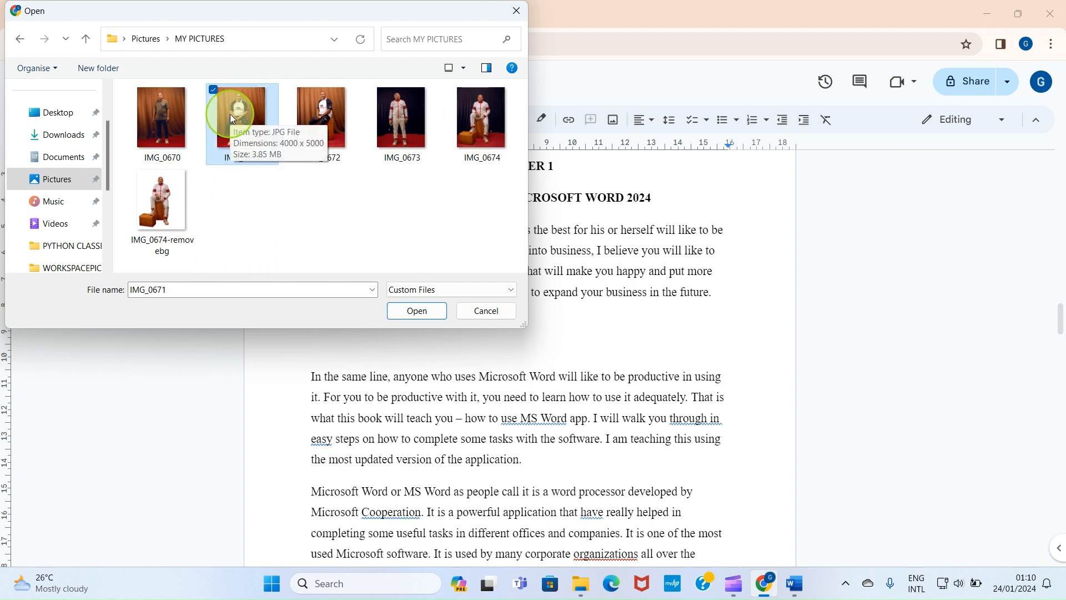
pyautogui.click(420, 314)
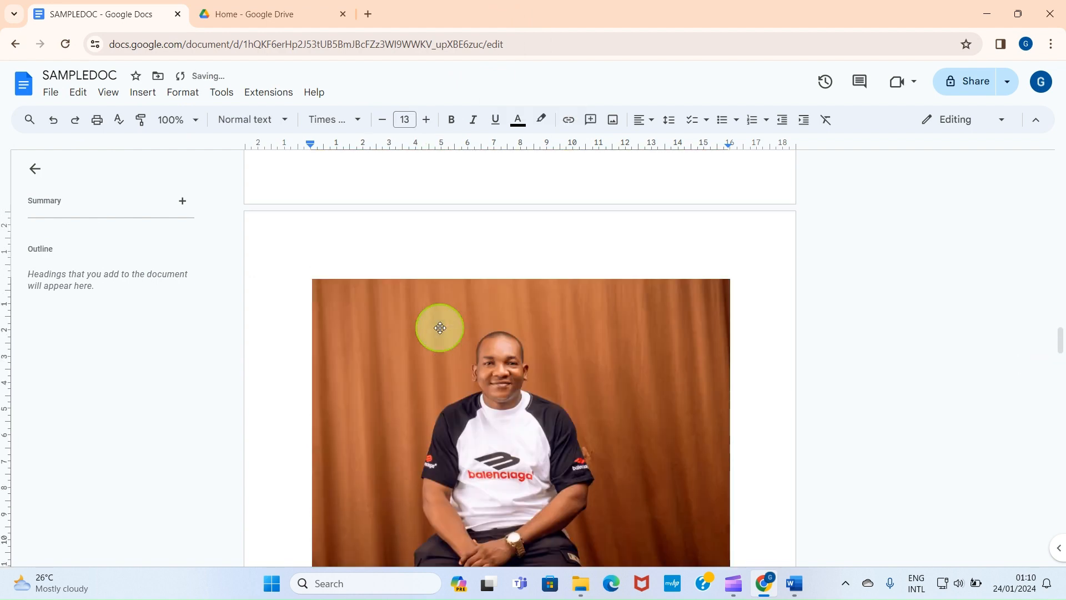
# Step: Shrink the inserted picture proportionally from its lower corner to about 14 cm wide
pyautogui.scroll(-3, 440, 328)
pyautogui.scroll(3, 440, 327)
pyautogui.scroll(-3, 440, 327)
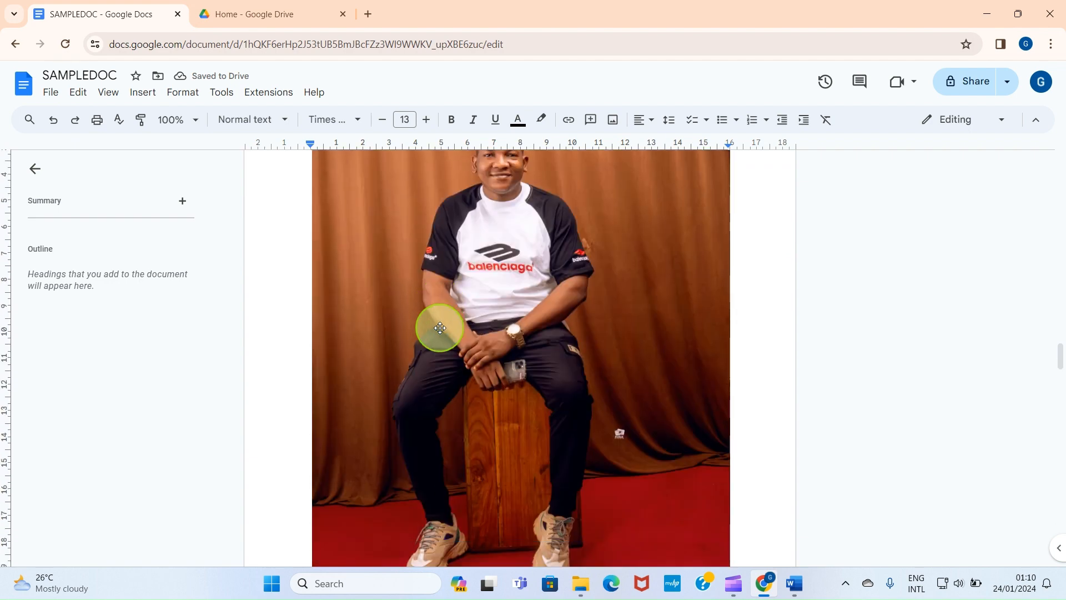
pyautogui.scroll(-3, 440, 327)
pyautogui.click(583, 355)
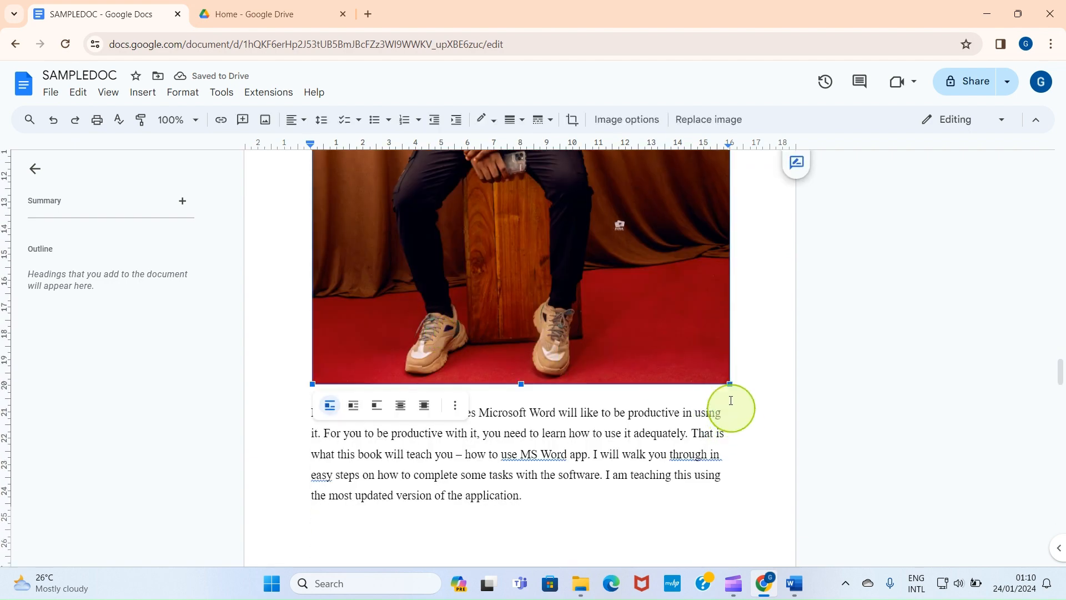
pyautogui.moveTo(728, 383); pyautogui.dragTo(676, 318)
pyautogui.scroll(5, 562, 297)
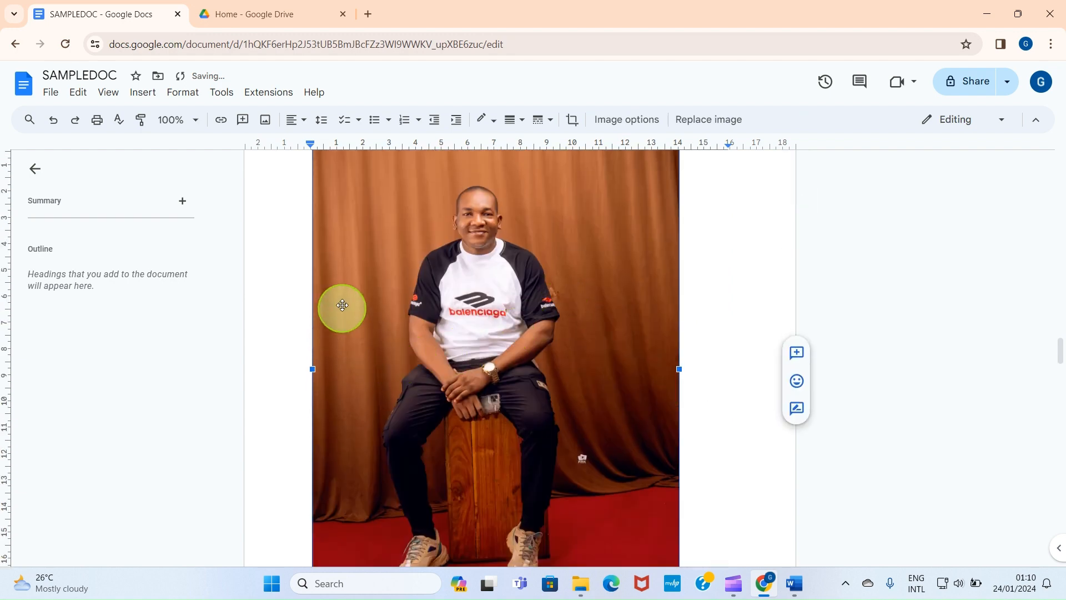
# Step: Shrink the inserted picture proportionally from its upper corner to about 11.6 cm wide
pyautogui.scroll(1, 345, 288)
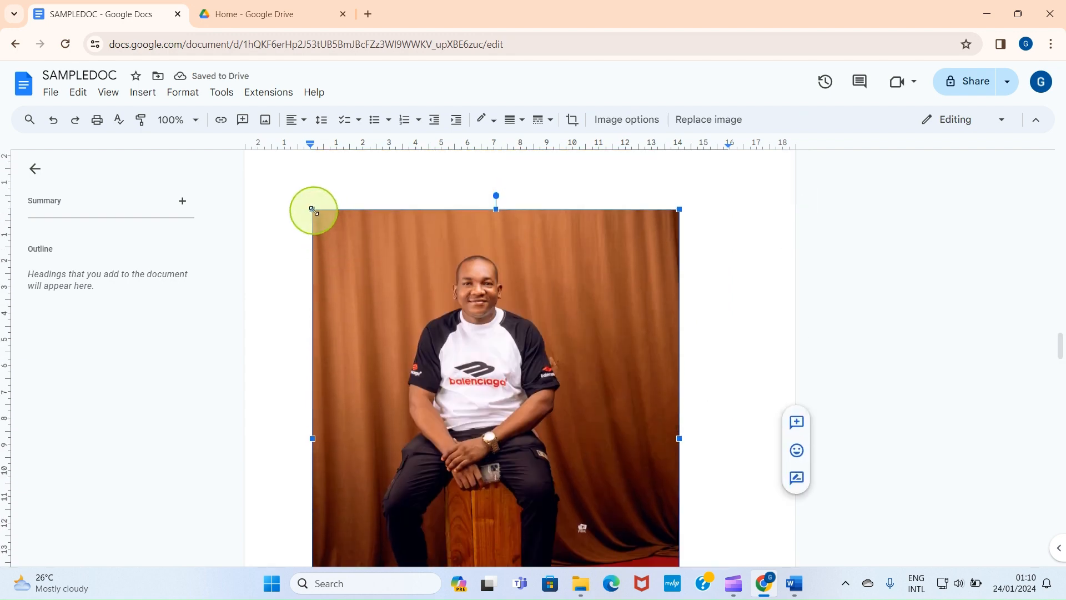
pyautogui.moveTo(313, 210); pyautogui.dragTo(379, 288)
pyautogui.scroll(5, 447, 333)
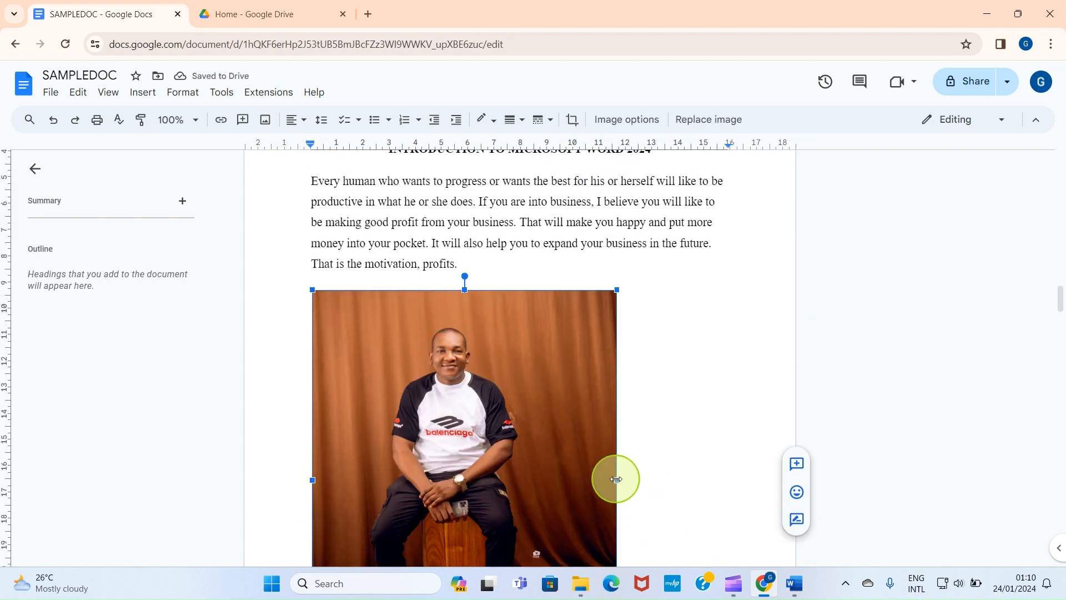
# Step: Stretch the picture from its right edge to about 14 cm wide, and narrow it from its left edge to about 12.5 cm
pyautogui.moveTo(615, 478); pyautogui.dragTo(678, 479)
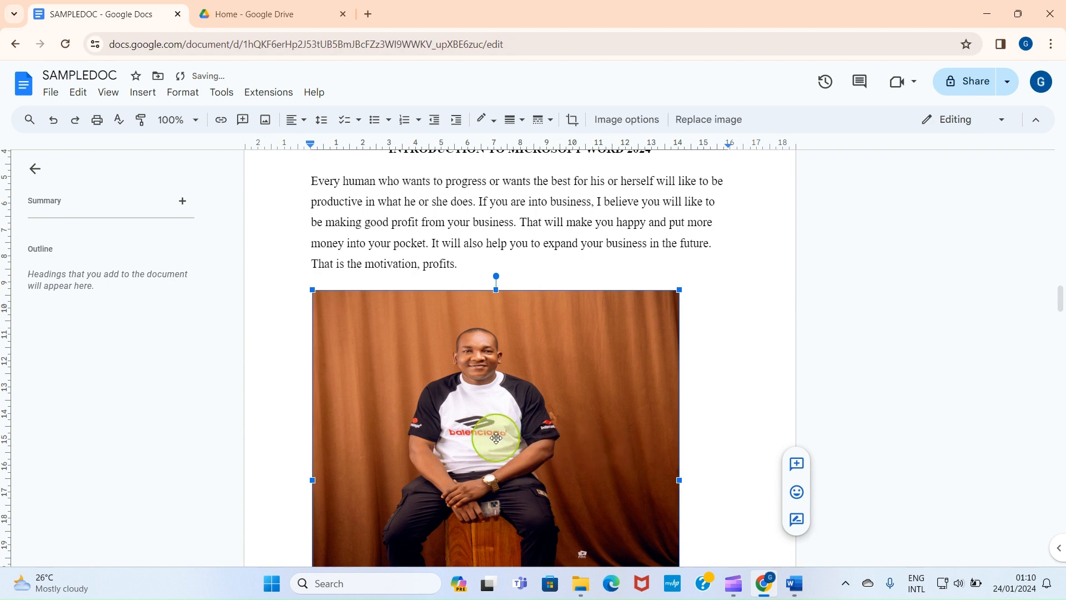
pyautogui.scroll(-1, 422, 434)
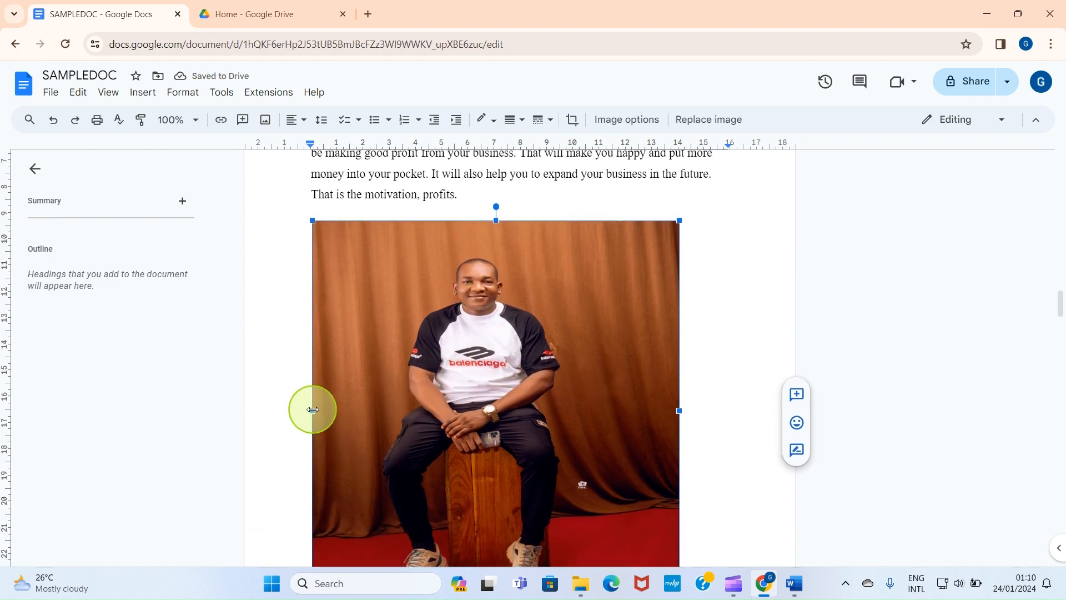
pyautogui.moveTo(313, 410); pyautogui.dragTo(352, 410)
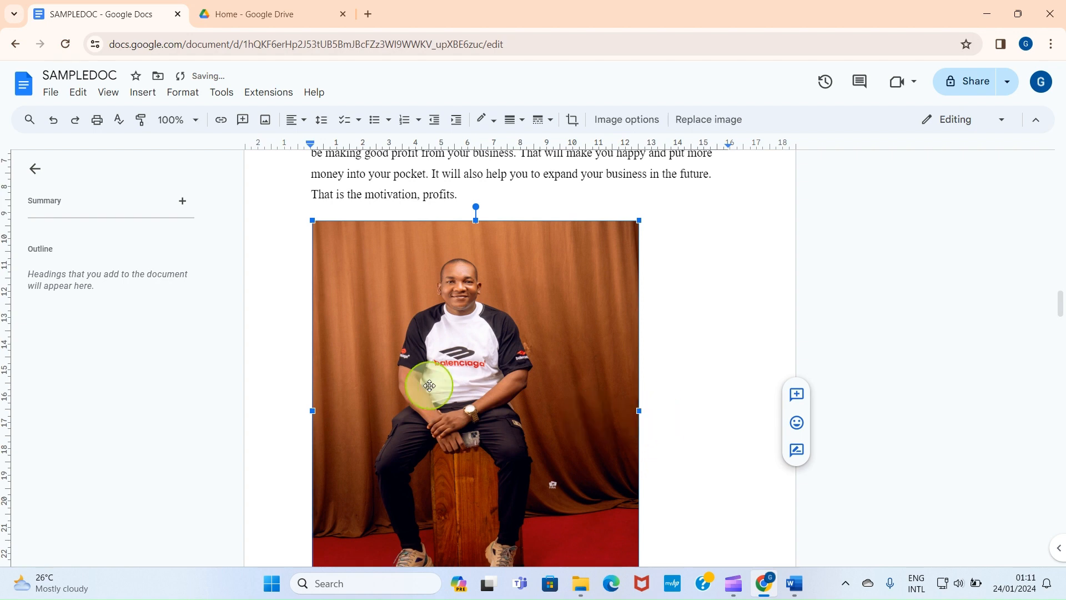
pyautogui.click(453, 192)
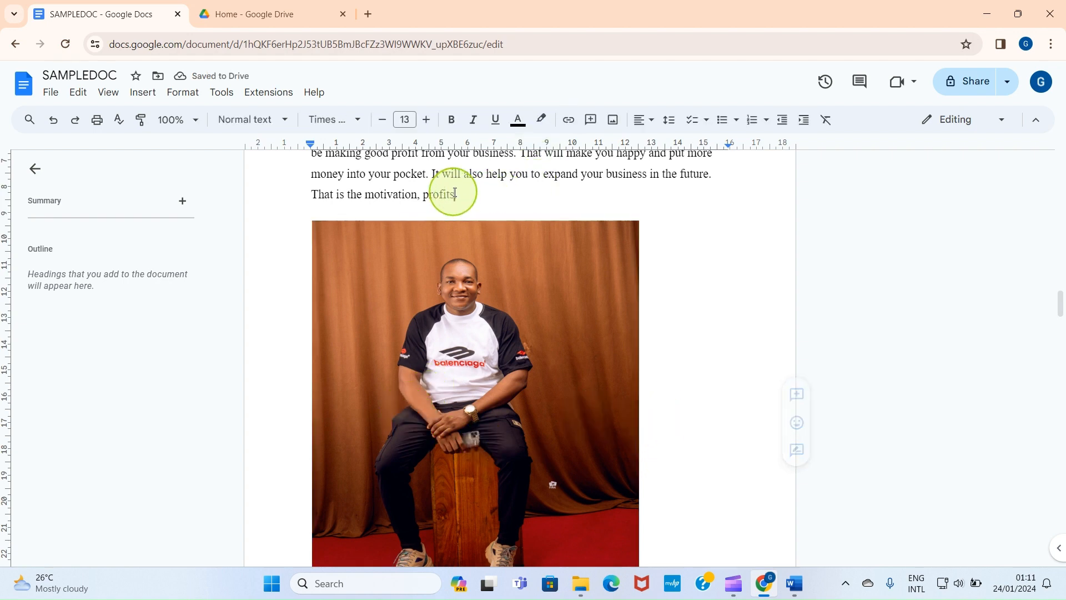
# Step: Delete the picture below the first paragraph and remove the empty line it leaves
pyautogui.click(472, 301)
pyautogui.scroll(-1, 469, 316)
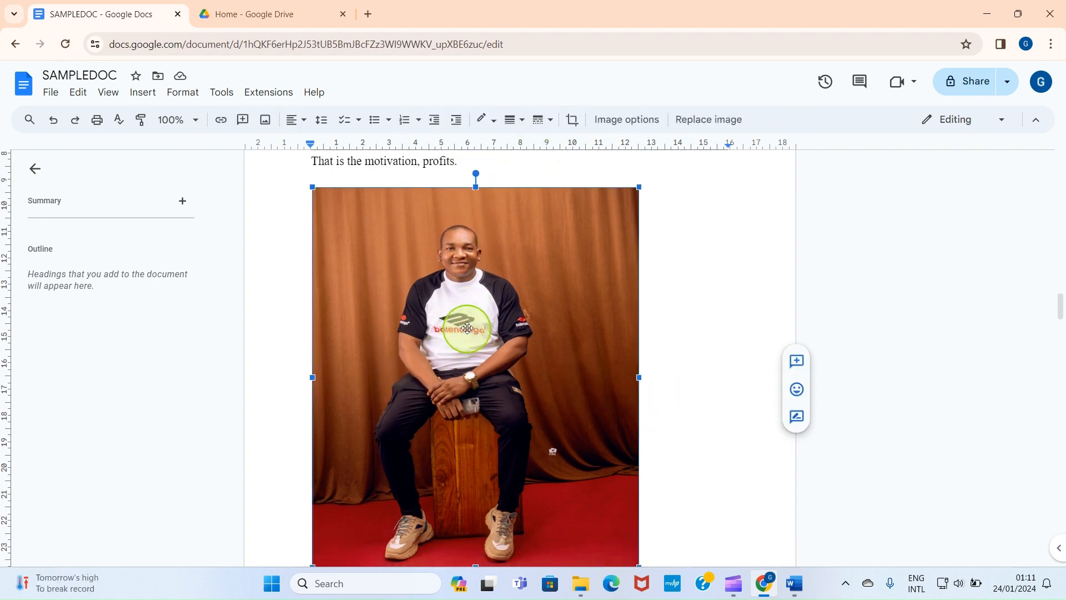
pyautogui.press('Delete')
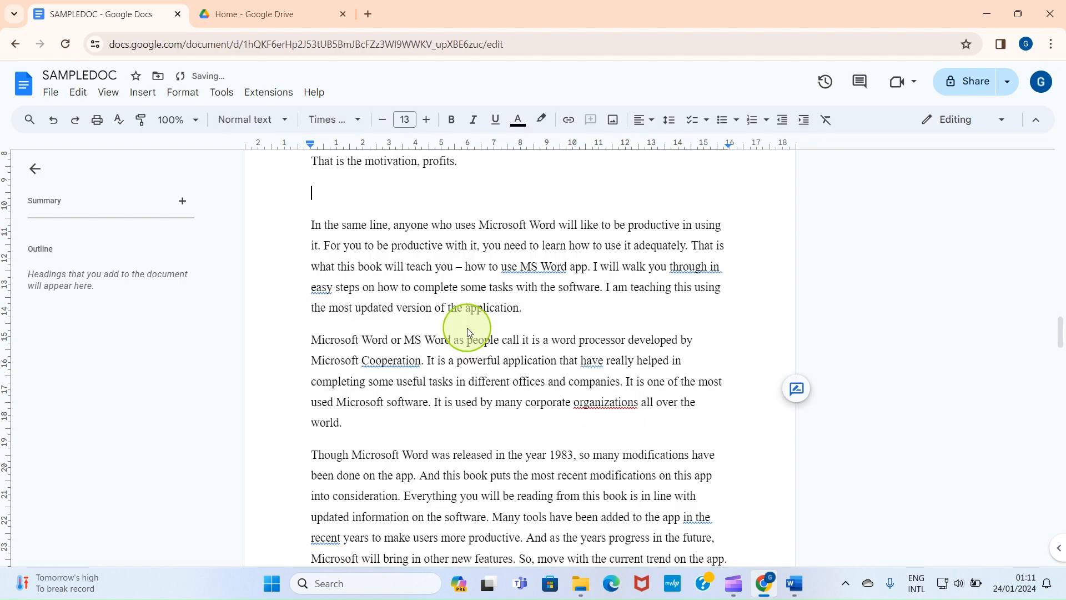
pyautogui.press('BackSpace')
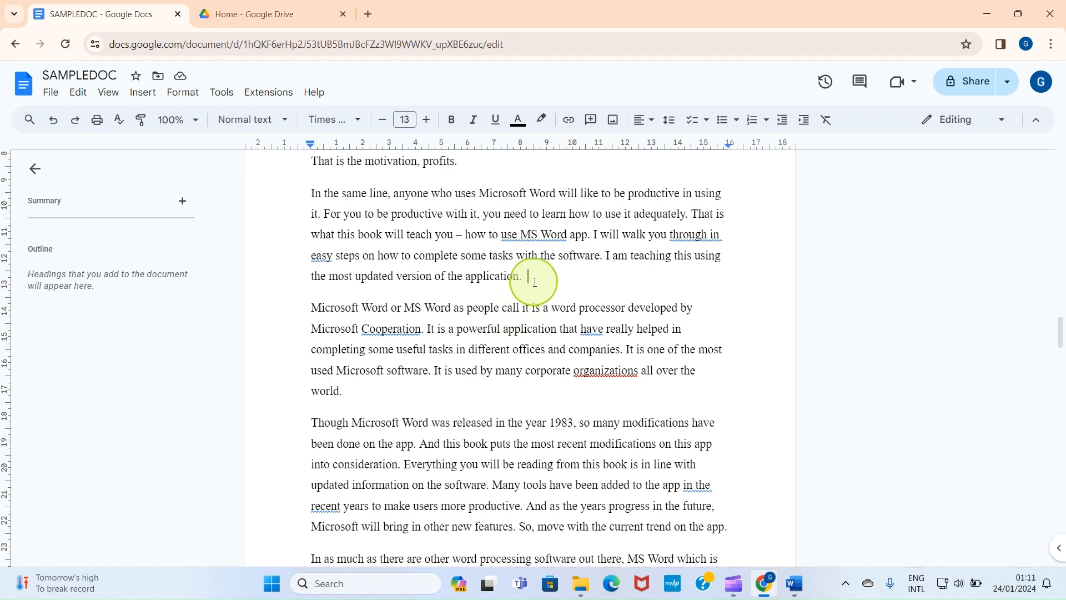
# Step: Add the line "These are the fruits like" below the paragraph ending in "version of the application", followed by an empty line
pyautogui.press('Return')
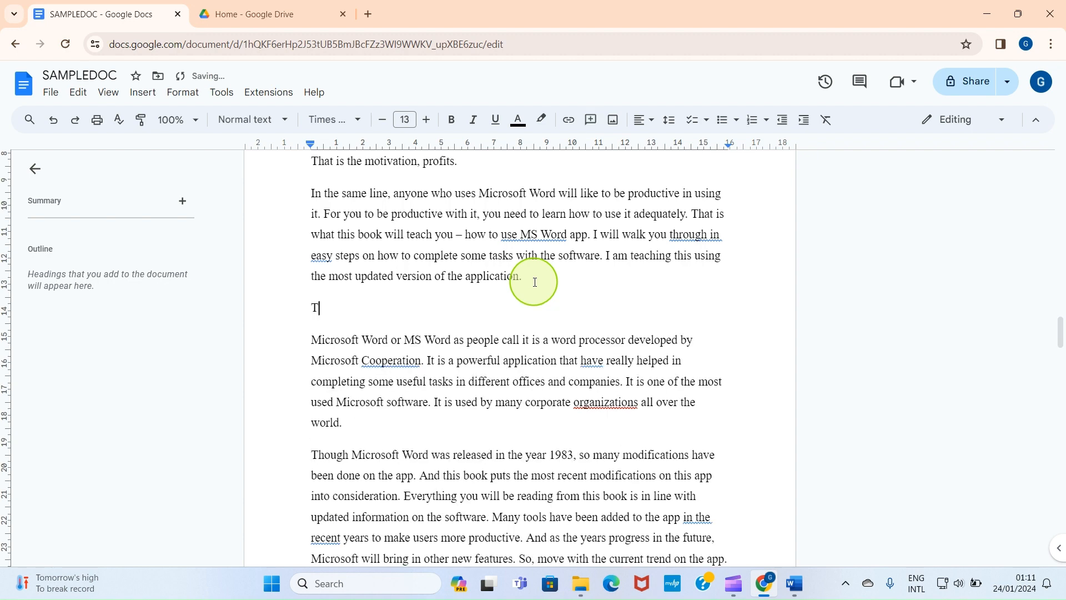
pyautogui.write('Tj')
pyautogui.press('BackSpace')
pyautogui.write('hese are the fruits like')
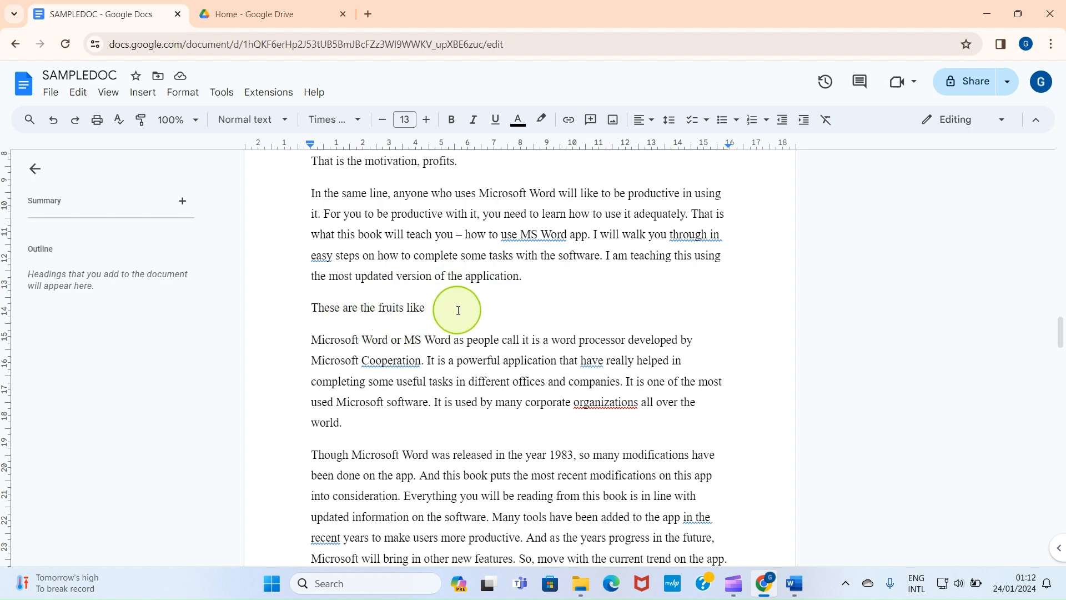
pyautogui.press('Return')
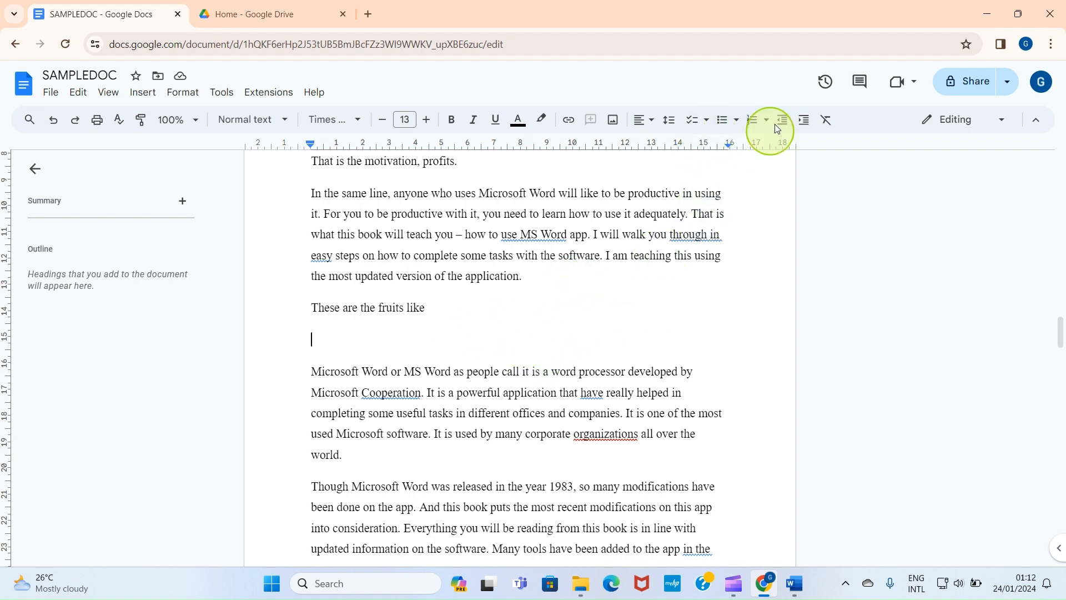
# Step: Create a bulleted list with Mango, Oranges and Pear under the fruits line, and end the list with a plain line
pyautogui.click(721, 125)
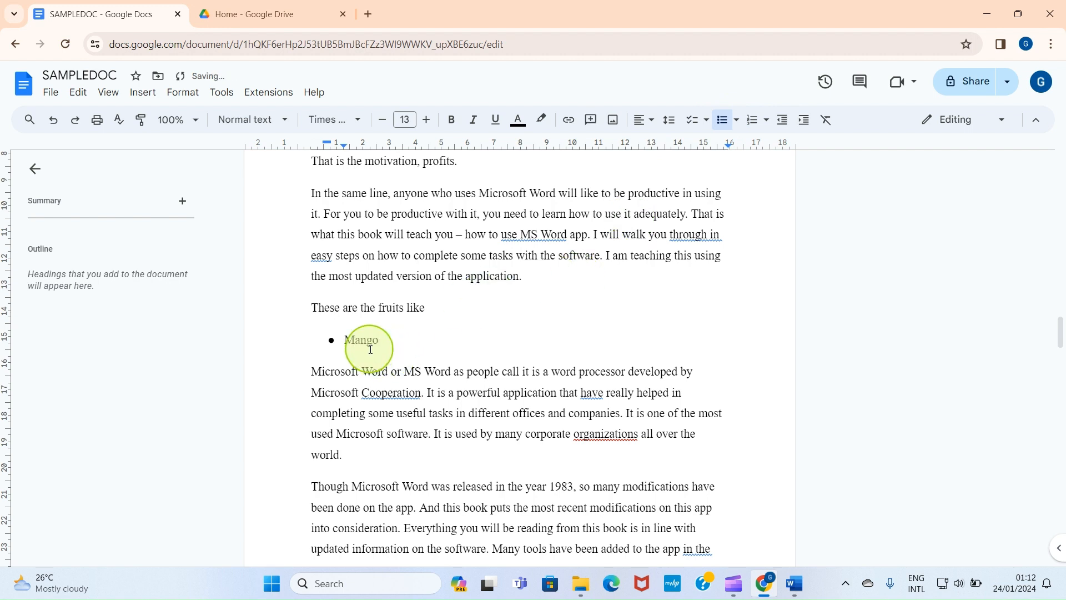
pyautogui.press('Return')
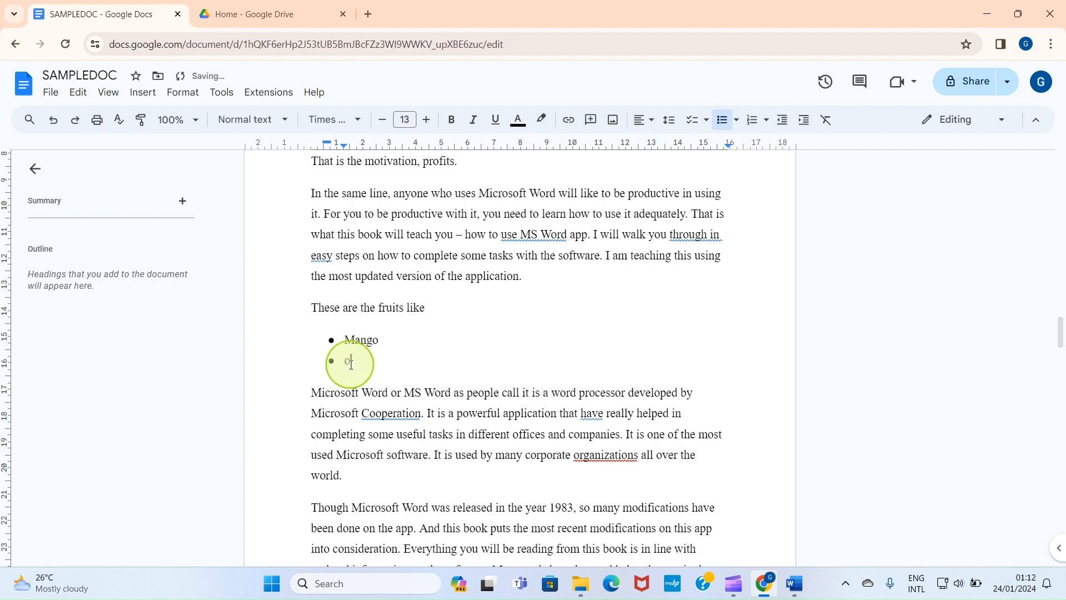
pyautogui.press('Return')
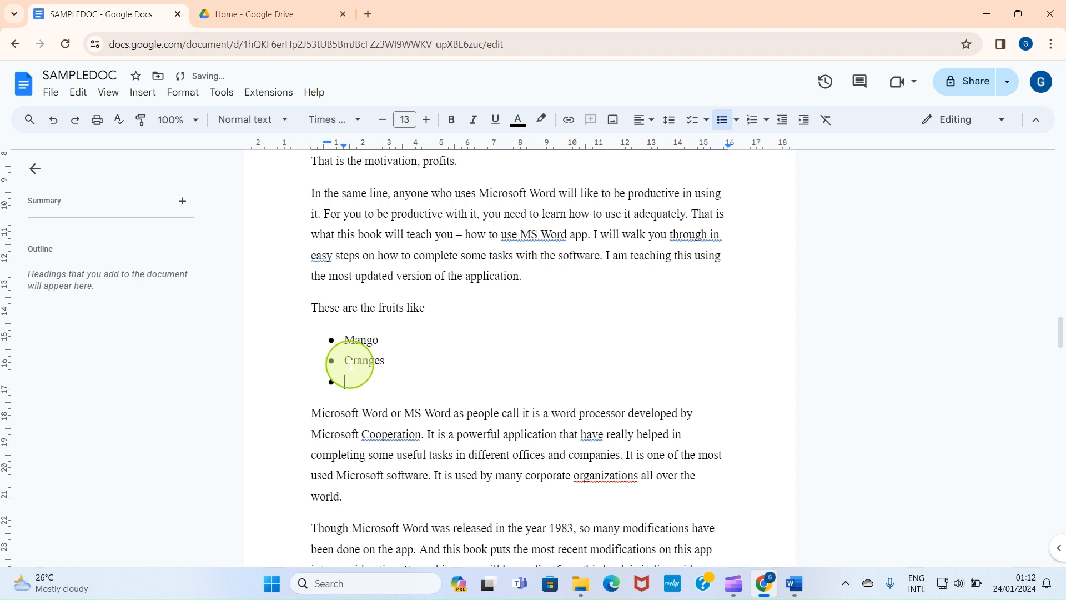
pyautogui.write('Pear')
pyautogui.press('Return')
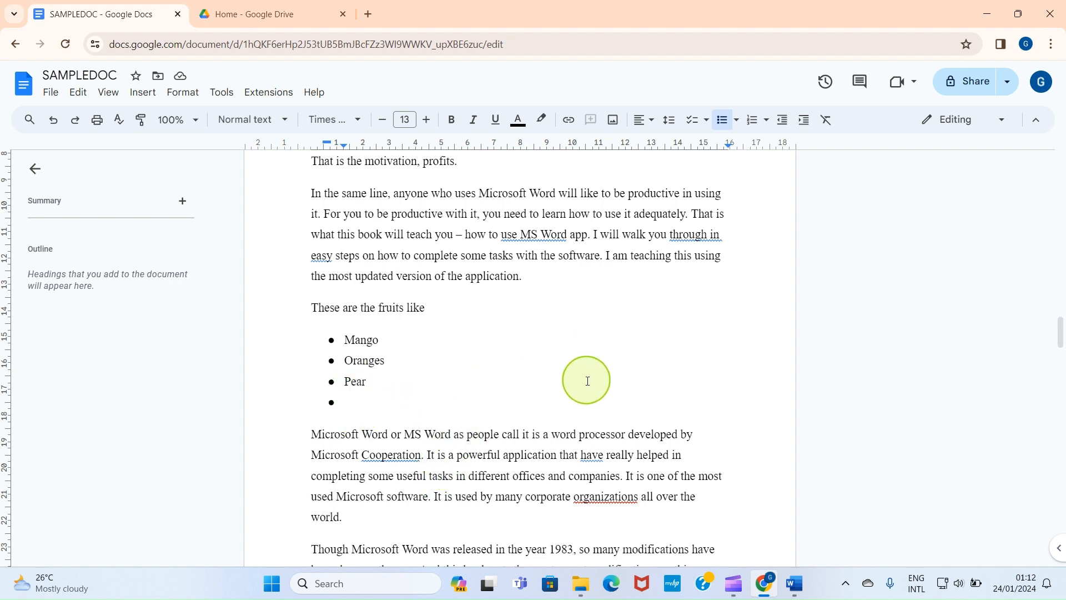
pyautogui.click(722, 121)
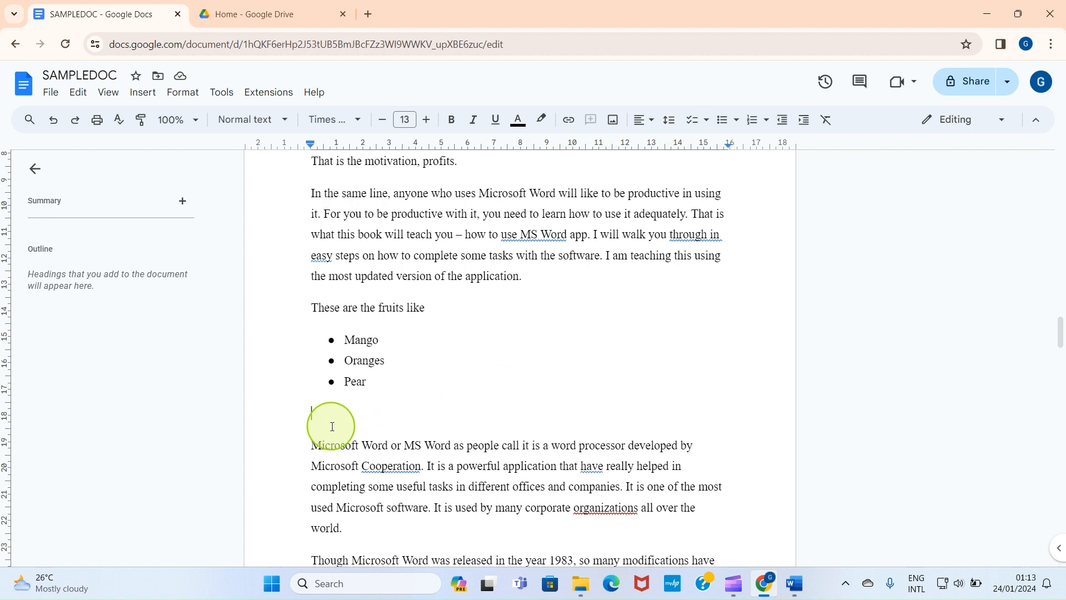
# Step: Delete the fruits line together with its bulleted list and the empty line below it
pyautogui.moveTo(335, 412); pyautogui.dragTo(315, 329)
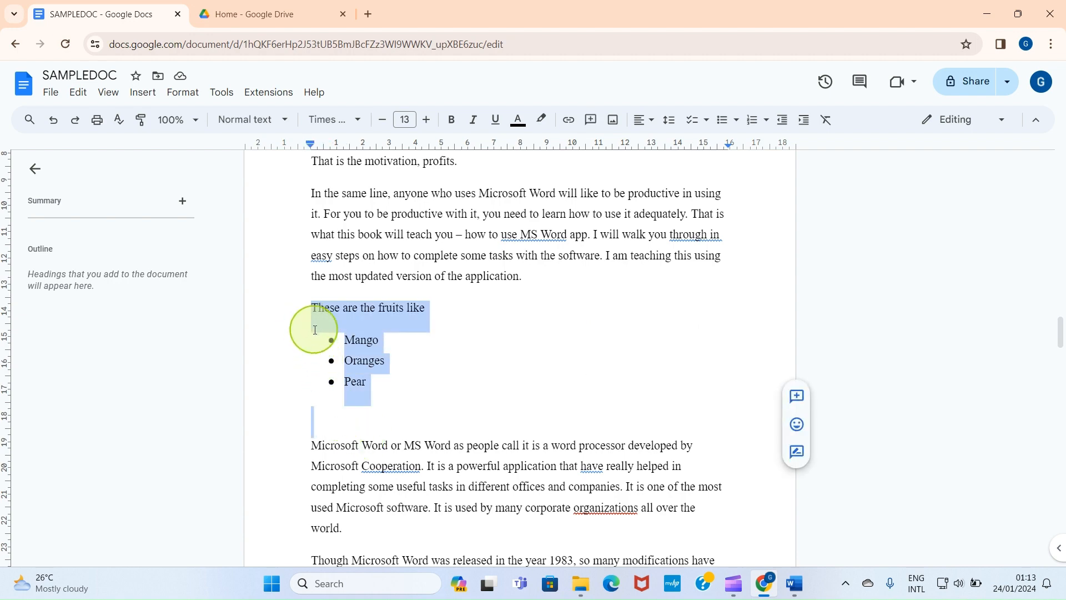
pyautogui.press('BackSpace')
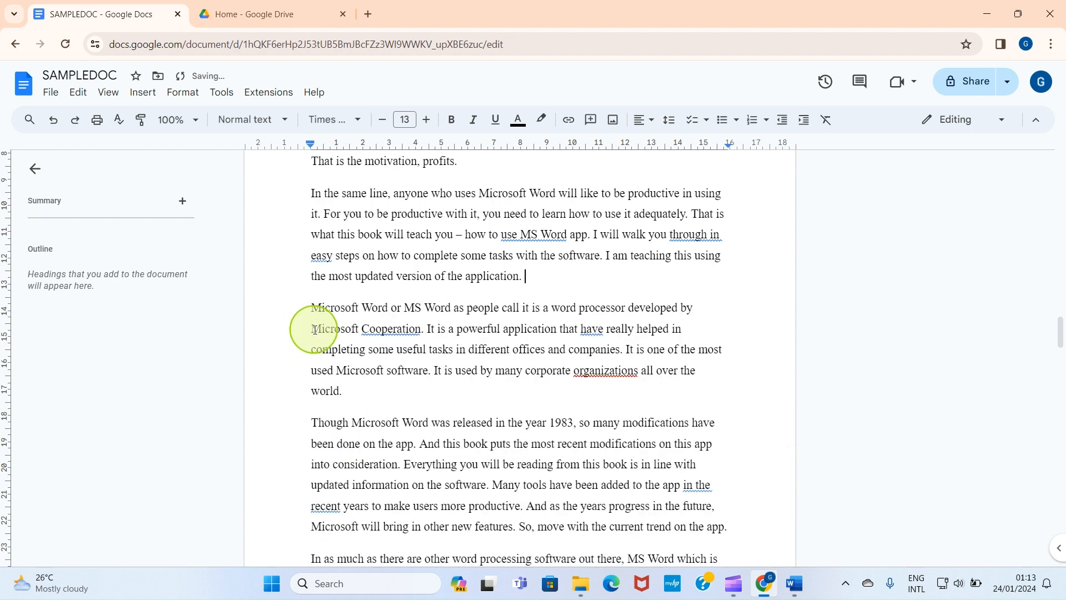
# Step: Apply the Heading 1 style to "CHAPTER 1" and "INTRODUCTION TO MICROSOFT WORD 2024" and make both lines bold
pyautogui.scroll(6, 314, 330)
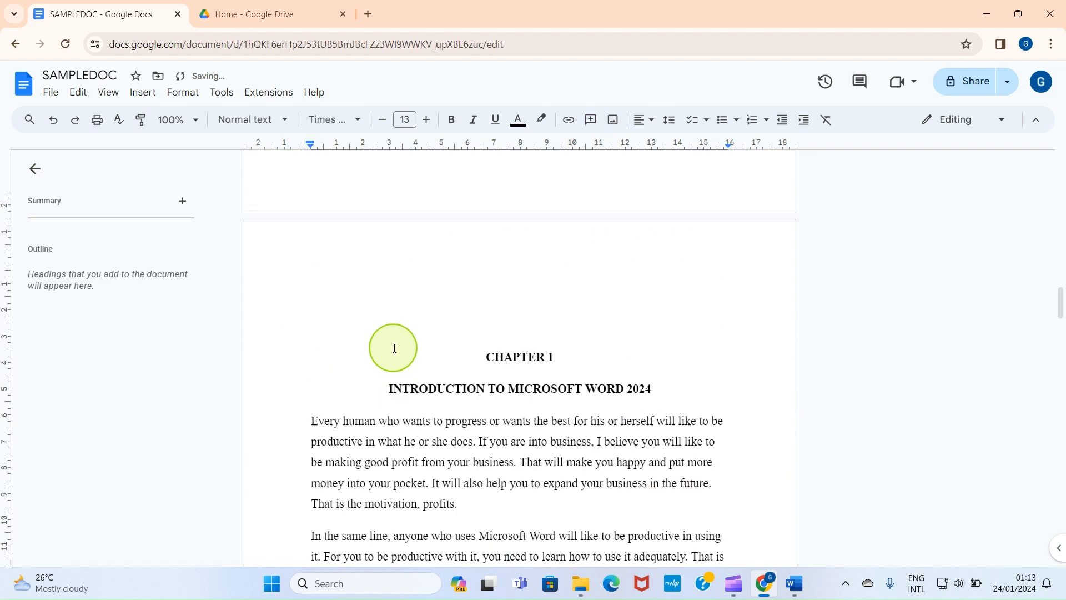
pyautogui.click(490, 367)
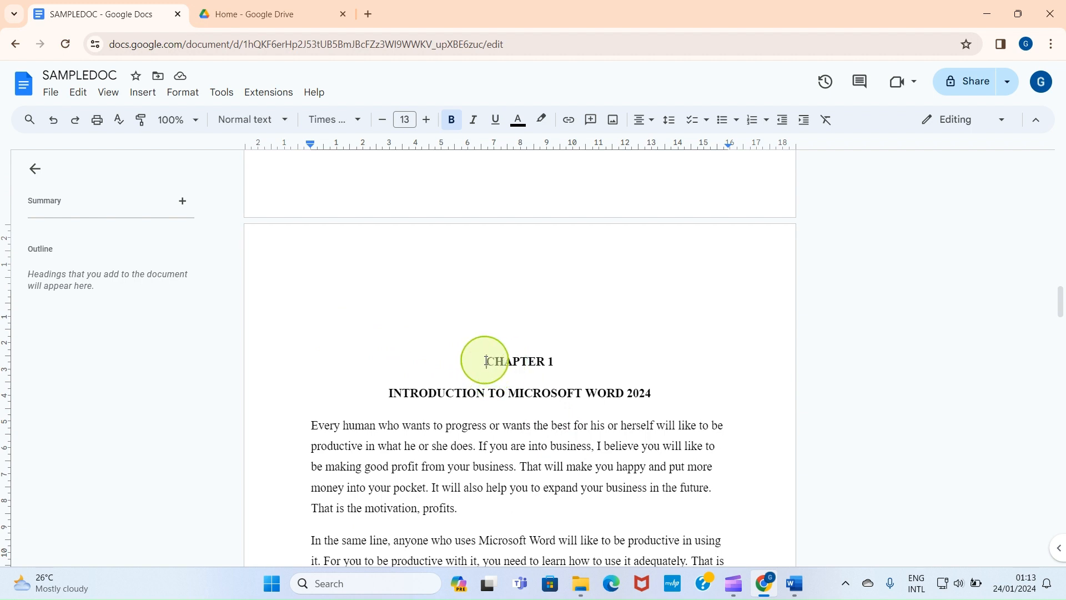
pyautogui.moveTo(486, 361); pyautogui.dragTo(659, 393)
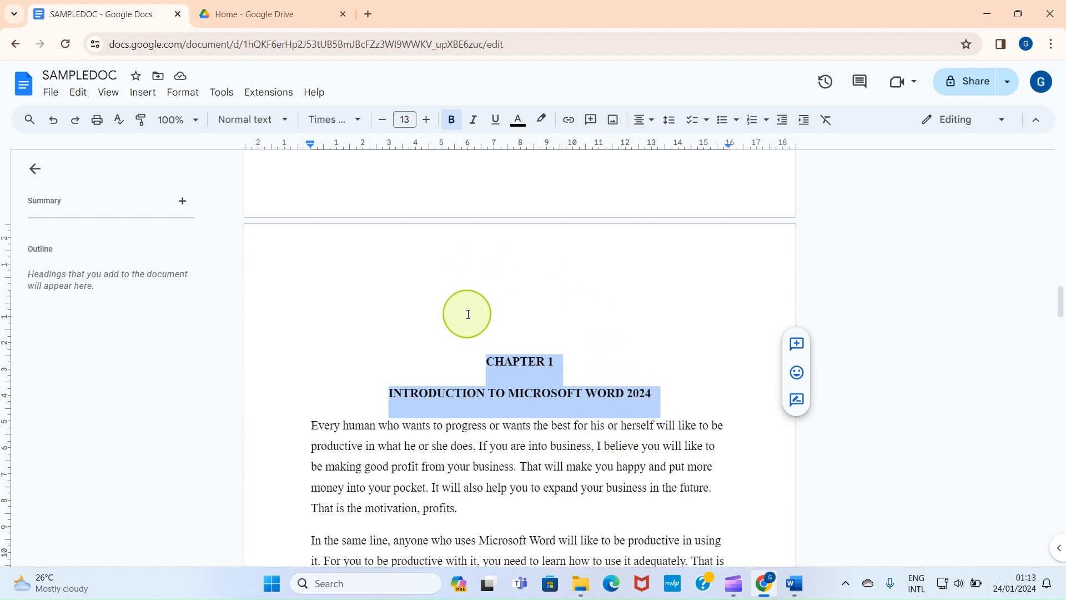
pyautogui.click(283, 121)
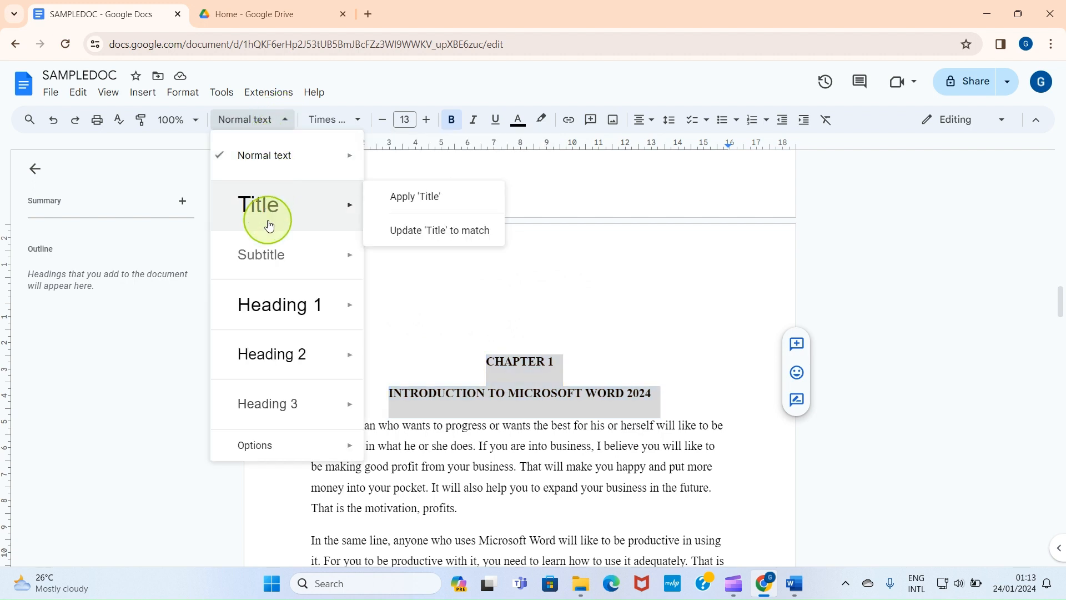
pyautogui.moveTo(274, 308)
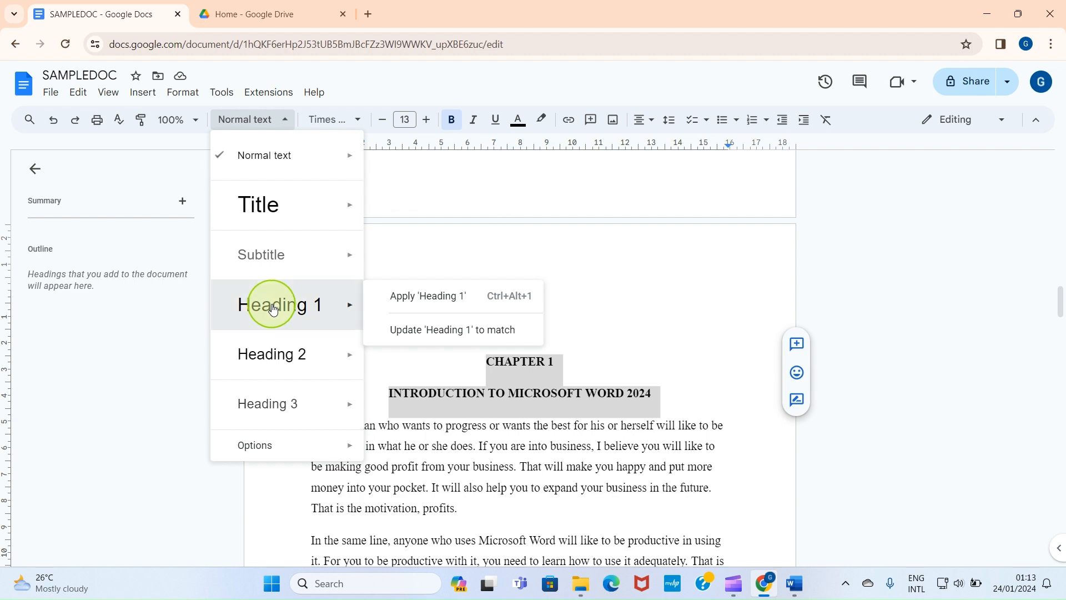
pyautogui.click(274, 309)
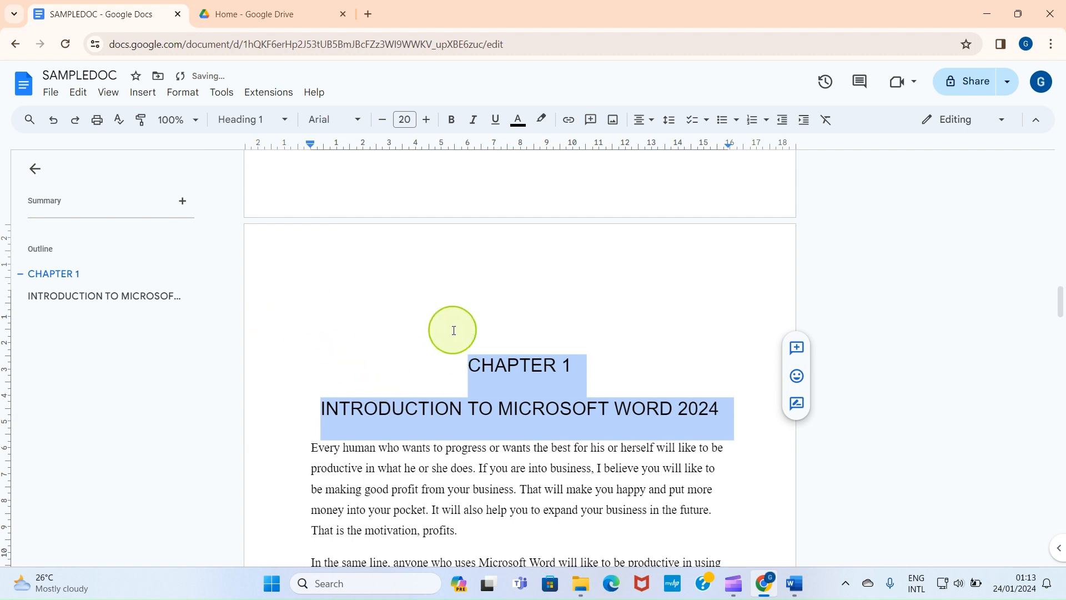
pyautogui.click(451, 120)
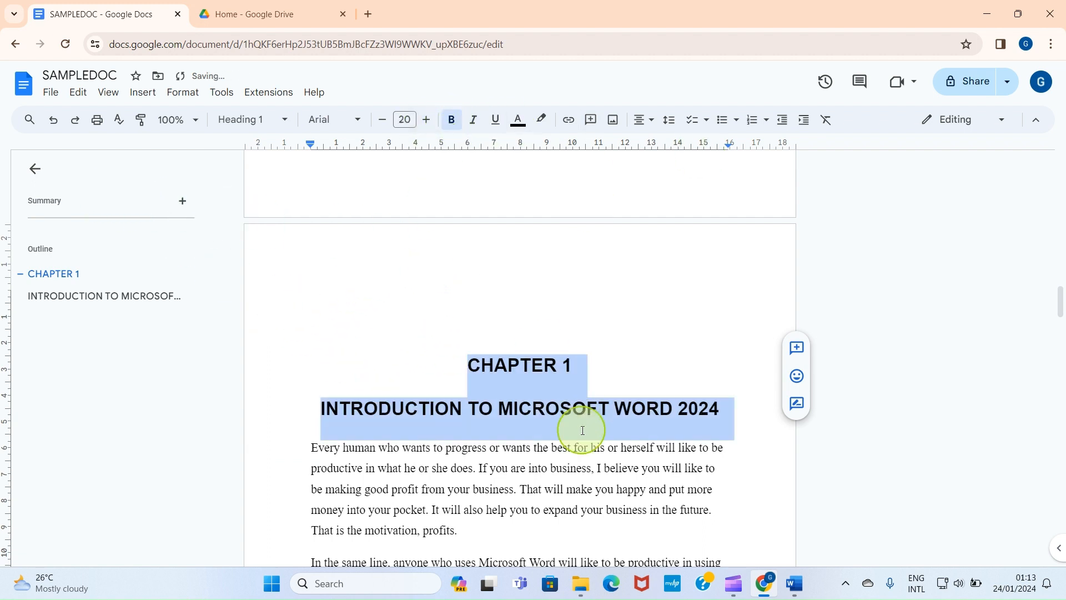
pyautogui.click(514, 444)
# Step: Apply the Heading 2 style to the line "The Operating Systems that Microsoft Word can Run"
pyautogui.scroll(-9, 506, 400)
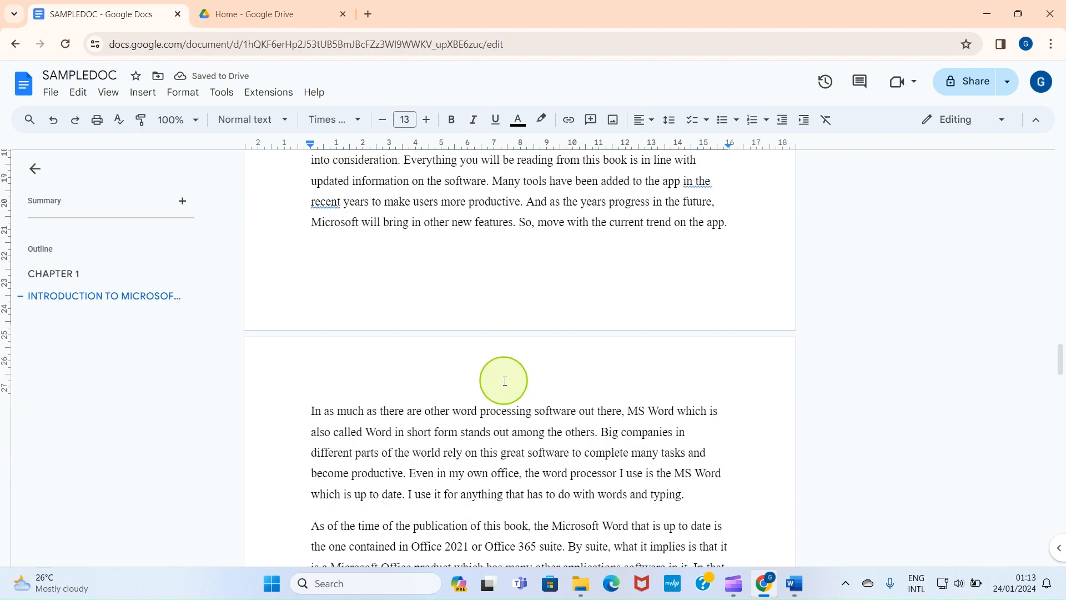
pyautogui.scroll(-20, 504, 381)
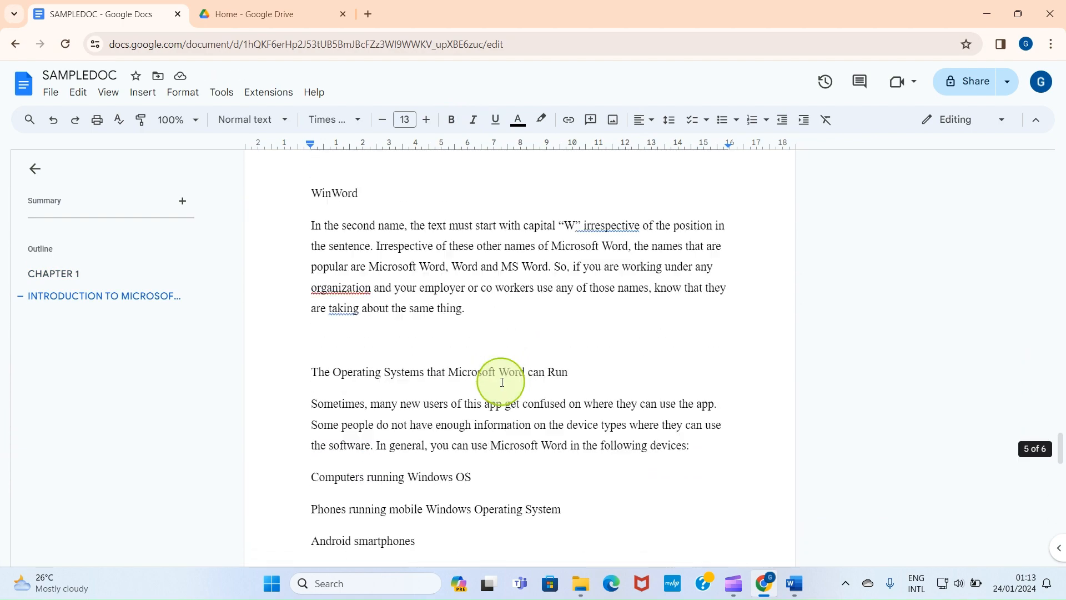
pyautogui.scroll(4, 498, 381)
pyautogui.scroll(-9, 547, 383)
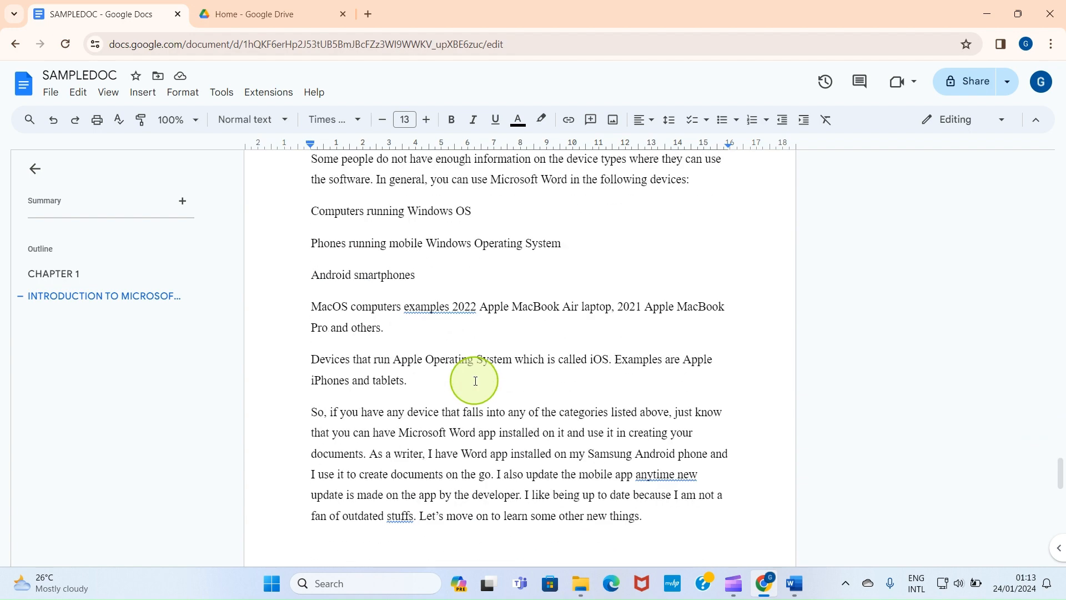
pyautogui.scroll(4, 471, 369)
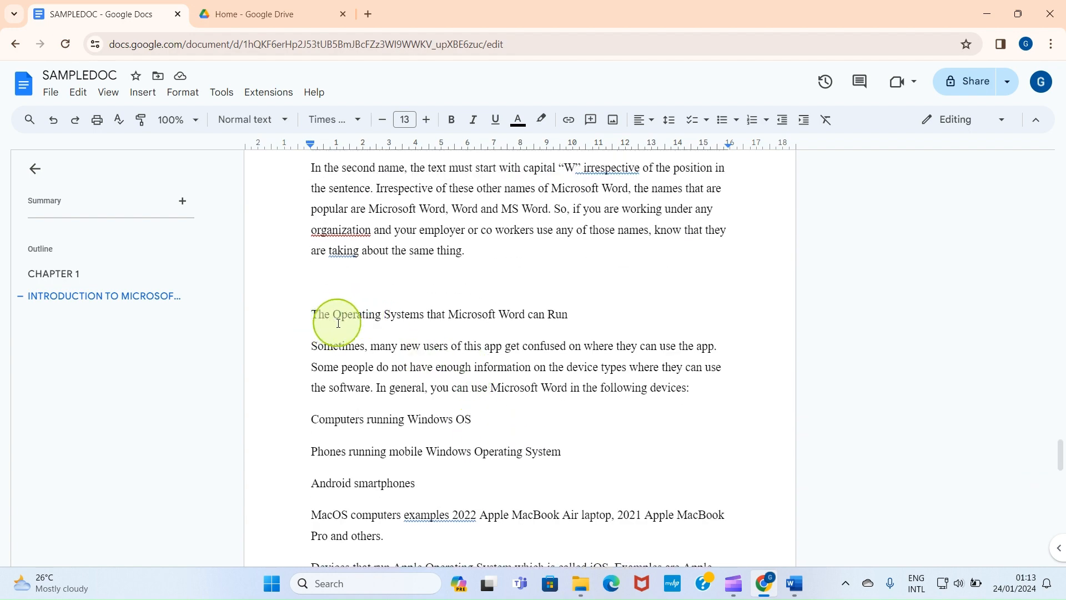
pyautogui.click(572, 313)
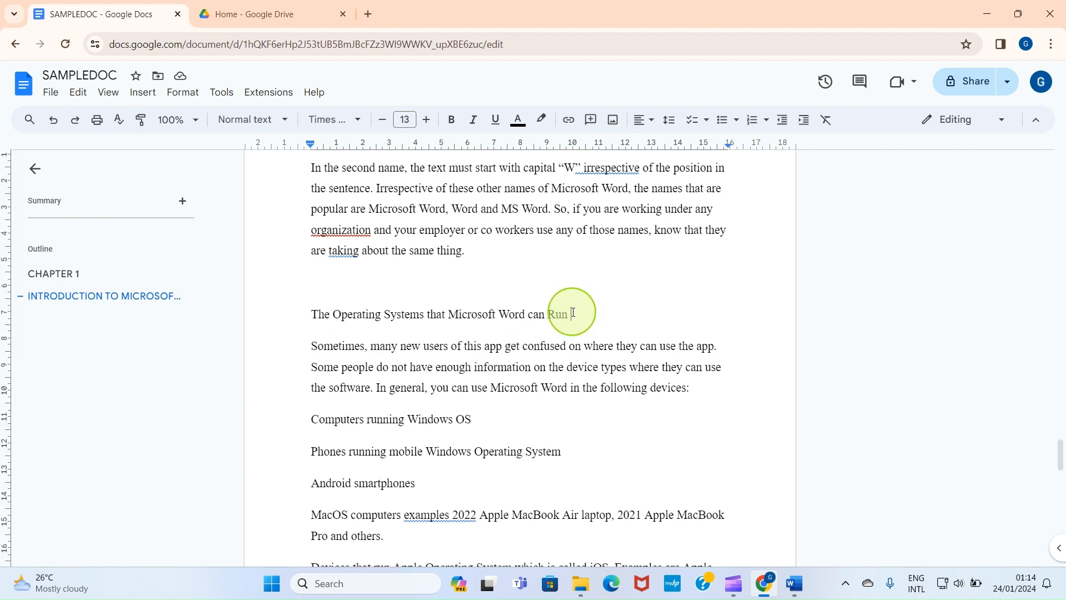
pyautogui.moveTo(573, 312); pyautogui.dragTo(313, 313)
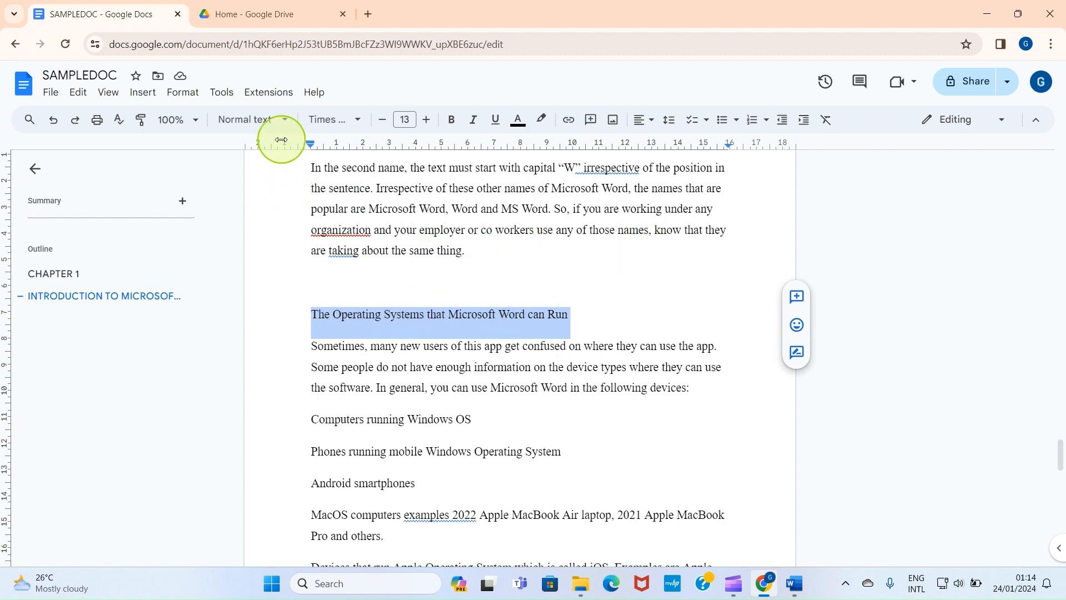
pyautogui.click(283, 119)
pyautogui.moveTo(270, 159)
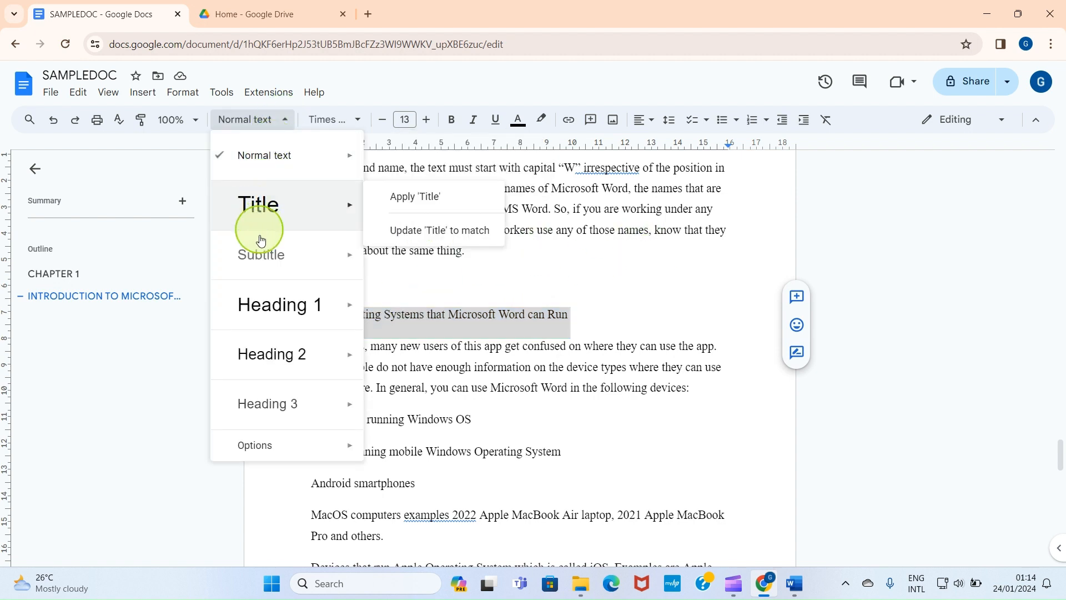
pyautogui.moveTo(280, 360)
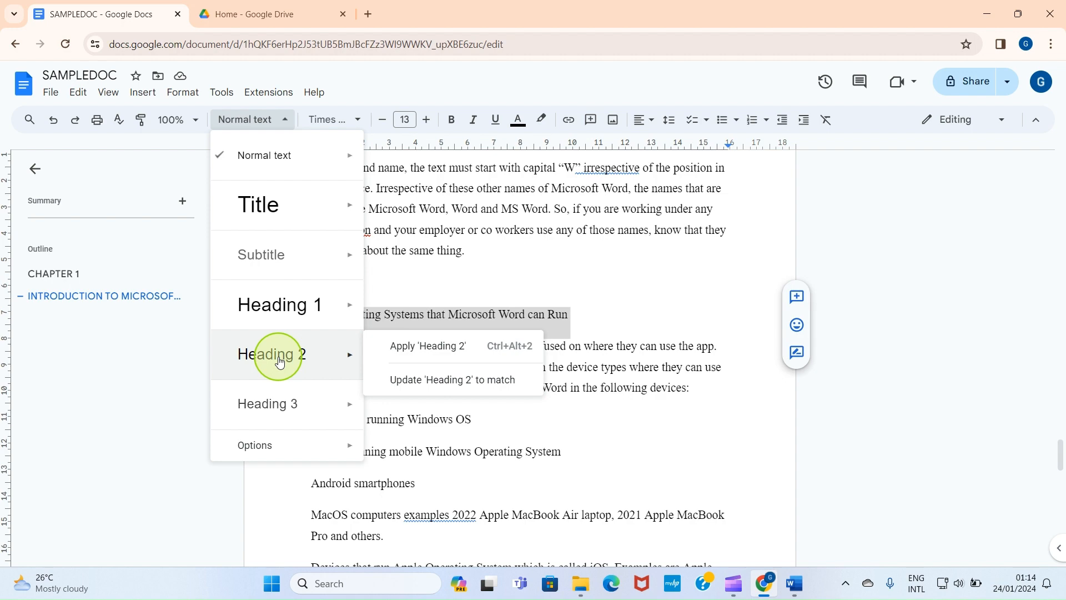
pyautogui.click(279, 358)
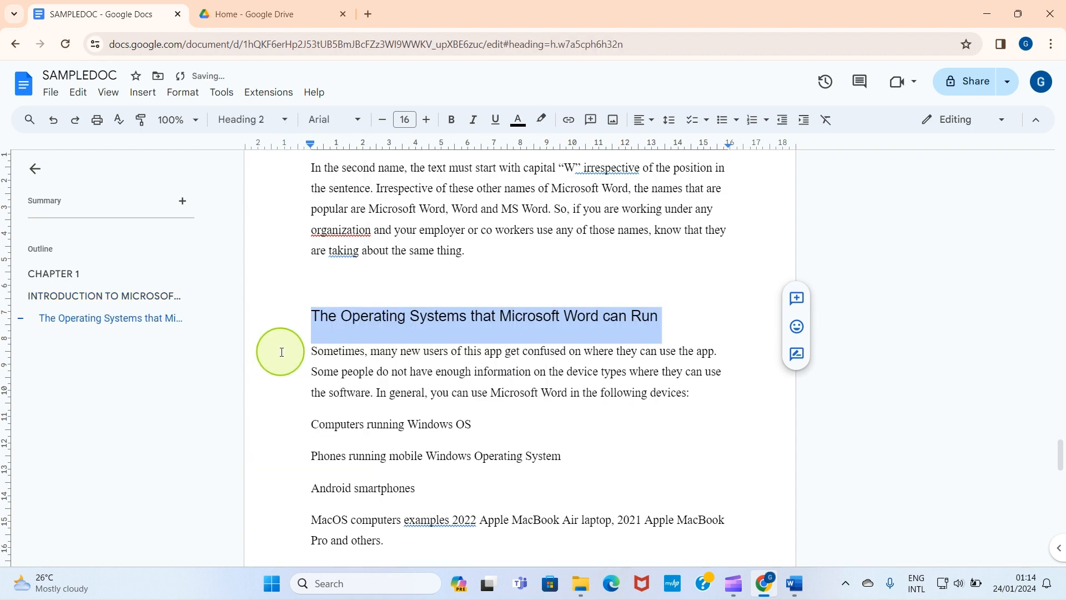
# Step: Make the heading "The Operating Systems that Microsoft Word can Run" bold
pyautogui.click(451, 119)
pyautogui.click(350, 371)
# Step: Apply the Heading 2 style to the line "Getting Microsoft Word 2022 App on Your Device" and make it bold
pyautogui.scroll(-14, 350, 372)
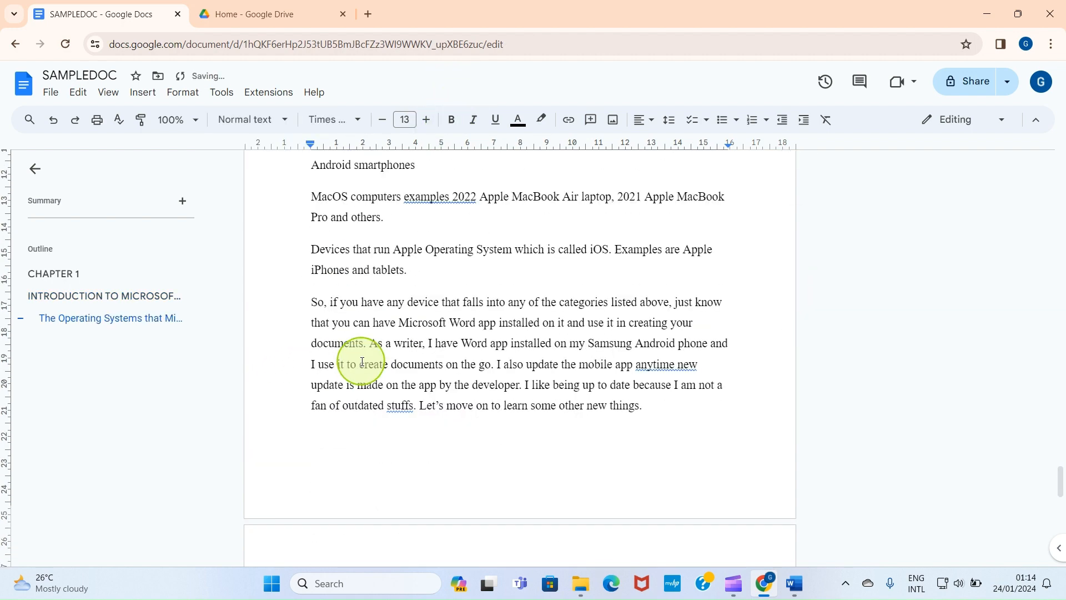
pyautogui.scroll(-4, 365, 354)
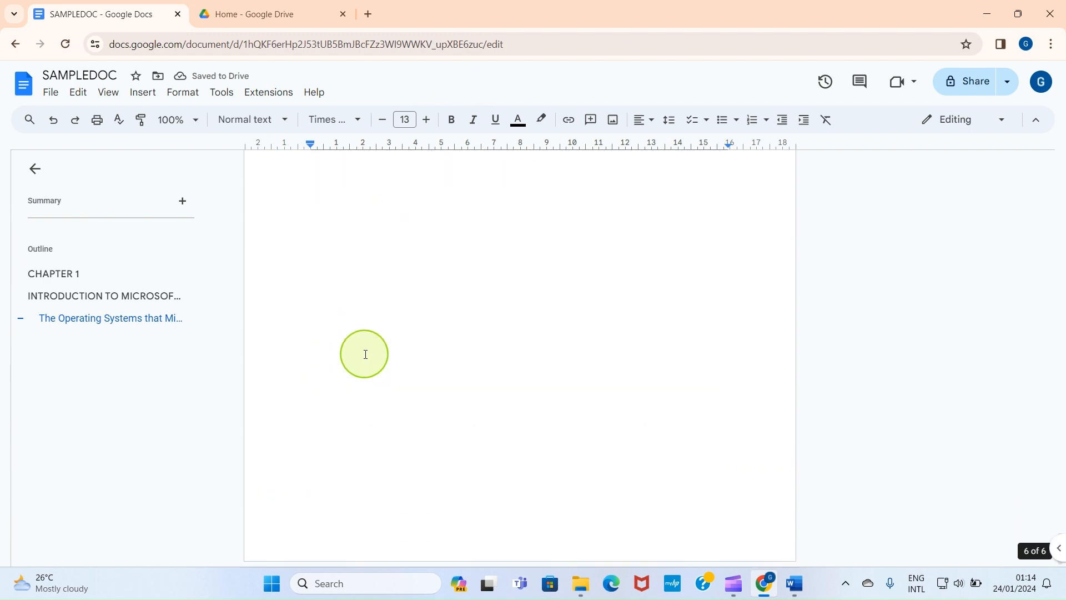
pyautogui.scroll(8, 366, 350)
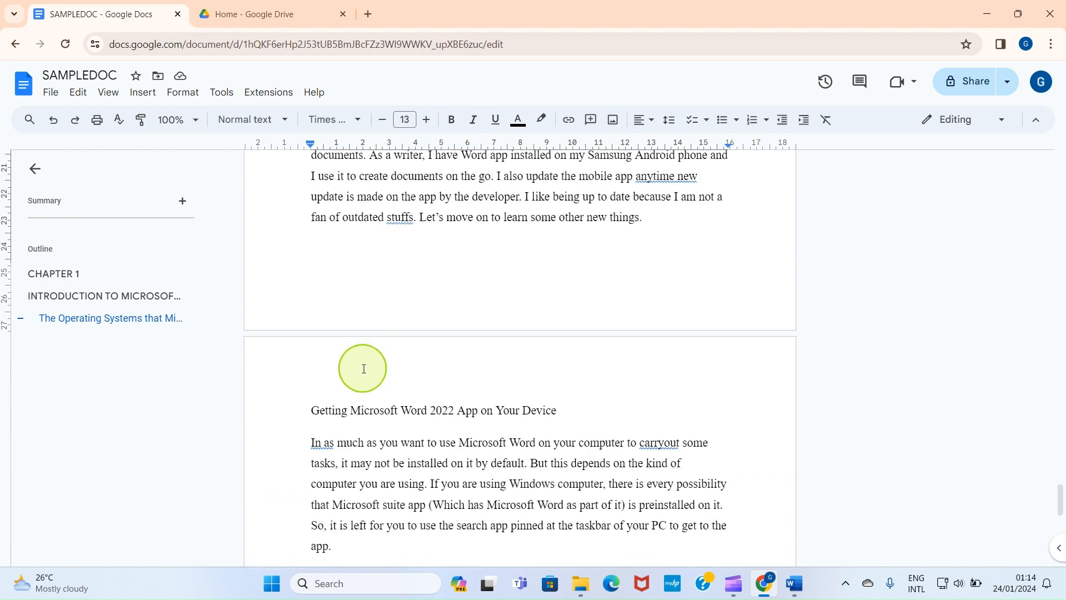
pyautogui.click(431, 413)
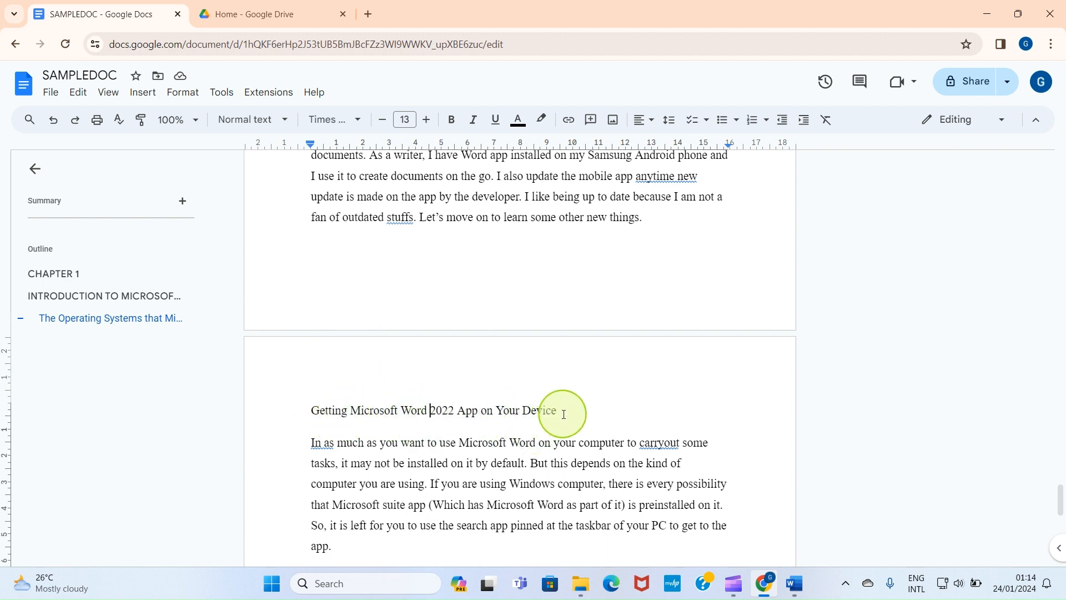
pyautogui.moveTo(564, 414); pyautogui.dragTo(303, 413)
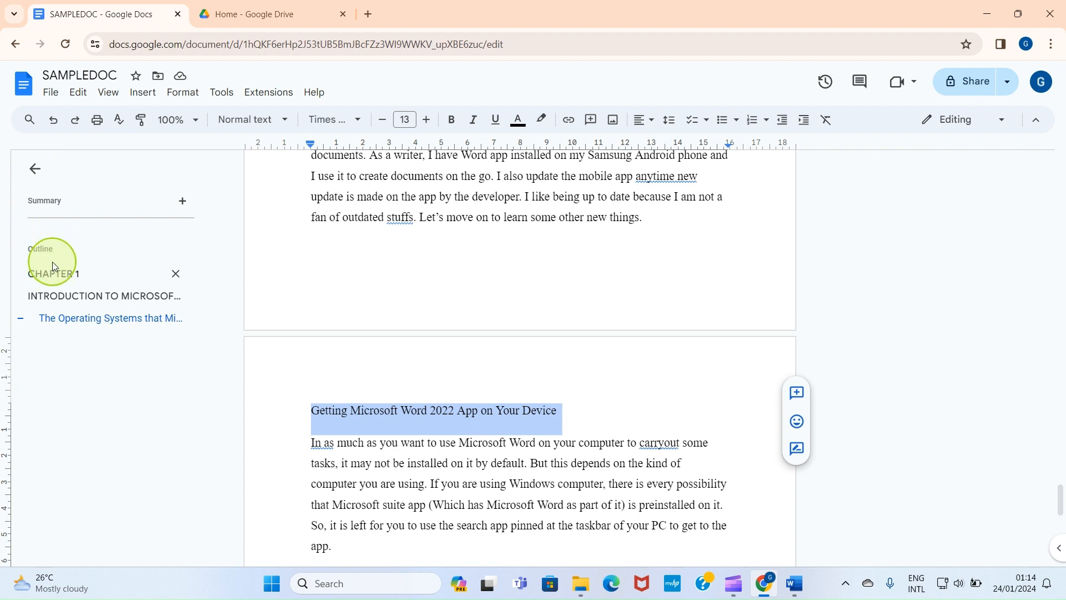
pyautogui.click(282, 129)
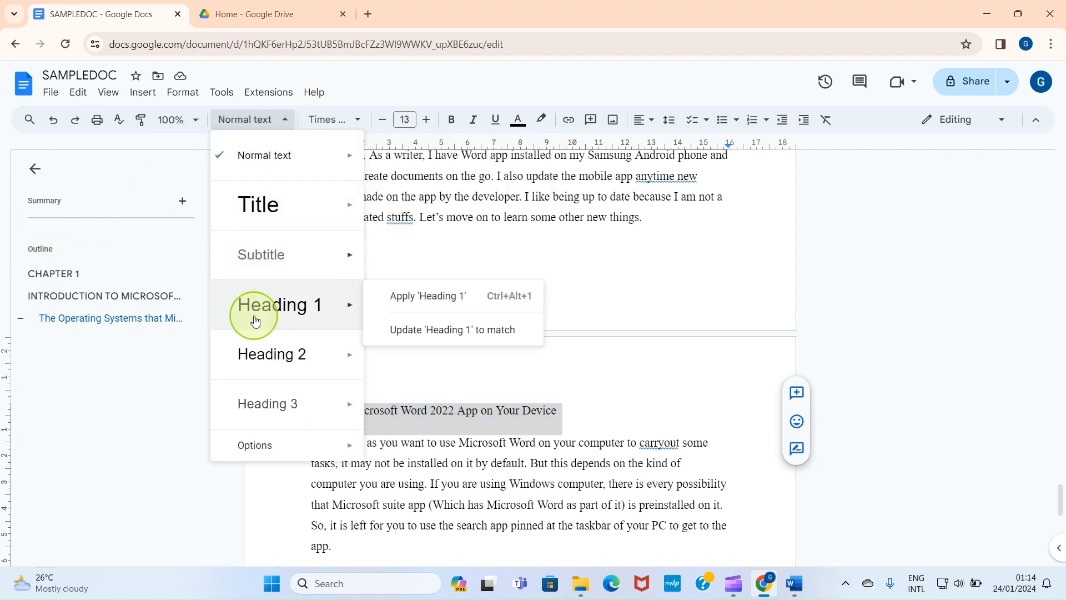
pyautogui.click(269, 355)
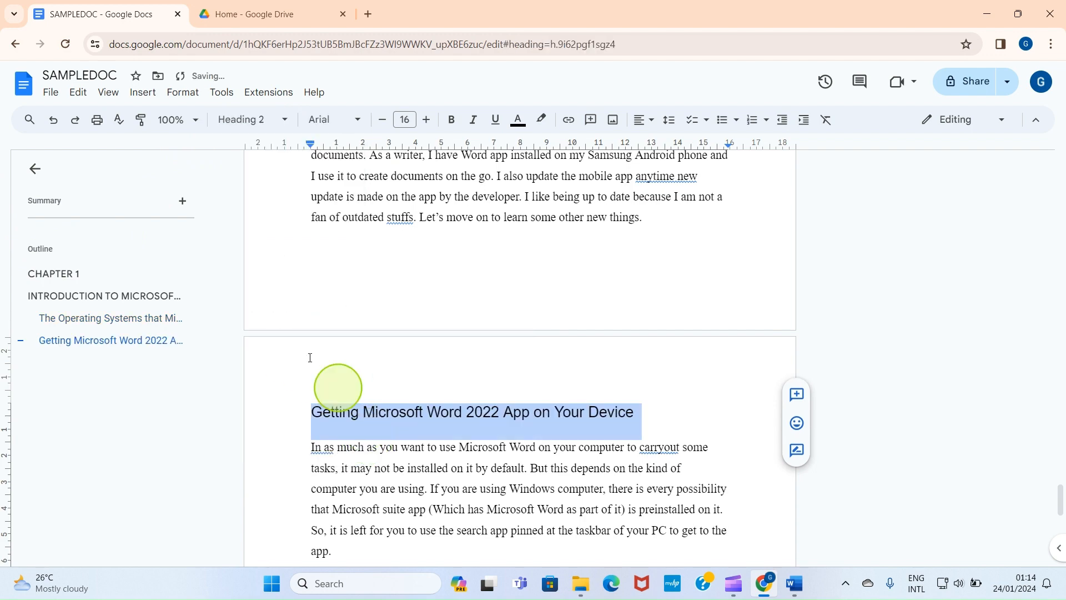
pyautogui.click(452, 119)
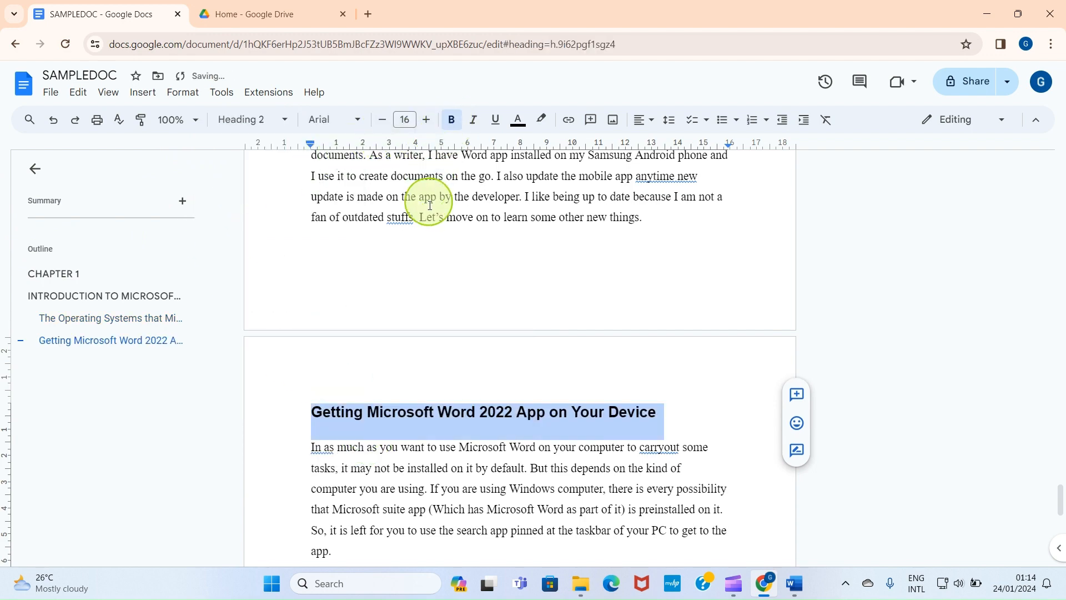
pyautogui.click(478, 468)
# Step: Insert a column chart at the end of the first paragraph under "INTRODUCTION TO MICROSOFT WORD 2024"
pyautogui.scroll(1, 478, 468)
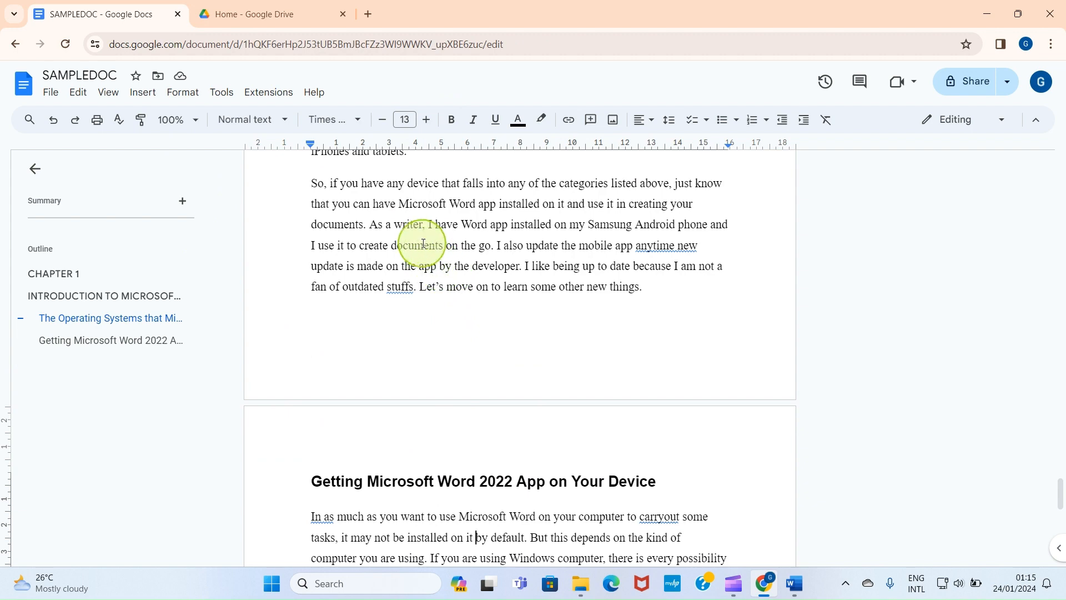
pyautogui.scroll(6, 424, 249)
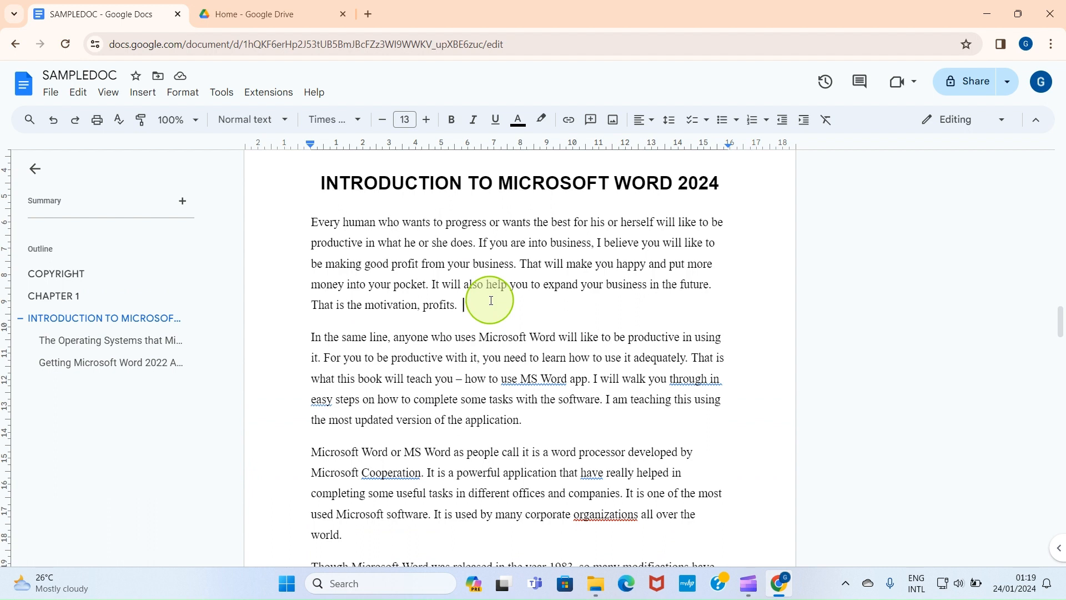
pyautogui.click(139, 93)
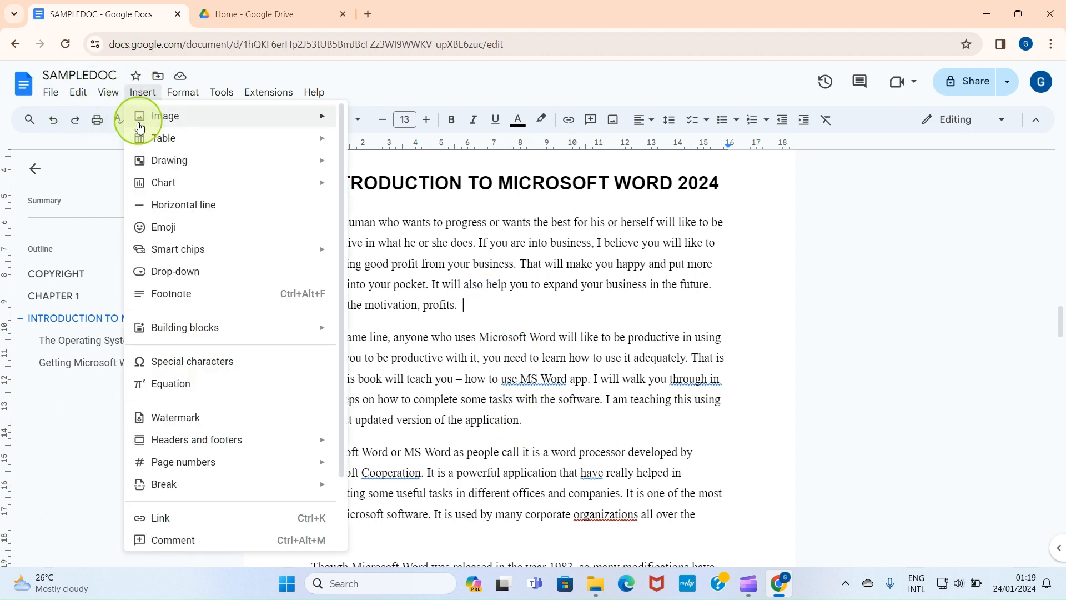
pyautogui.moveTo(167, 186)
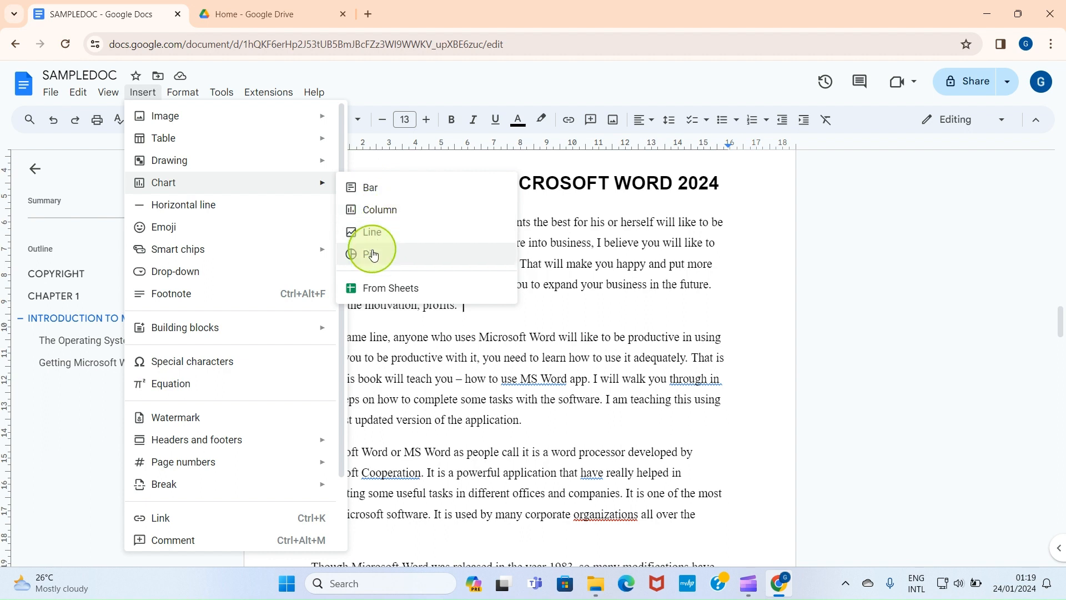
pyautogui.click(378, 216)
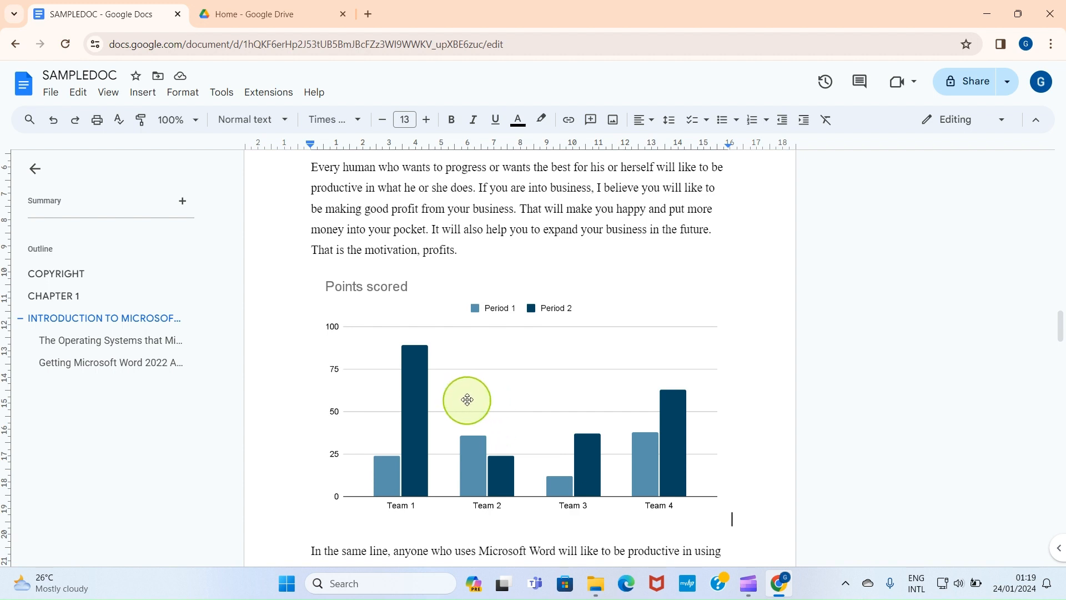
# Step: Open the inserted column chart's source spreadsheet and move the chart there to the empty area right of the data table
pyautogui.click(496, 390)
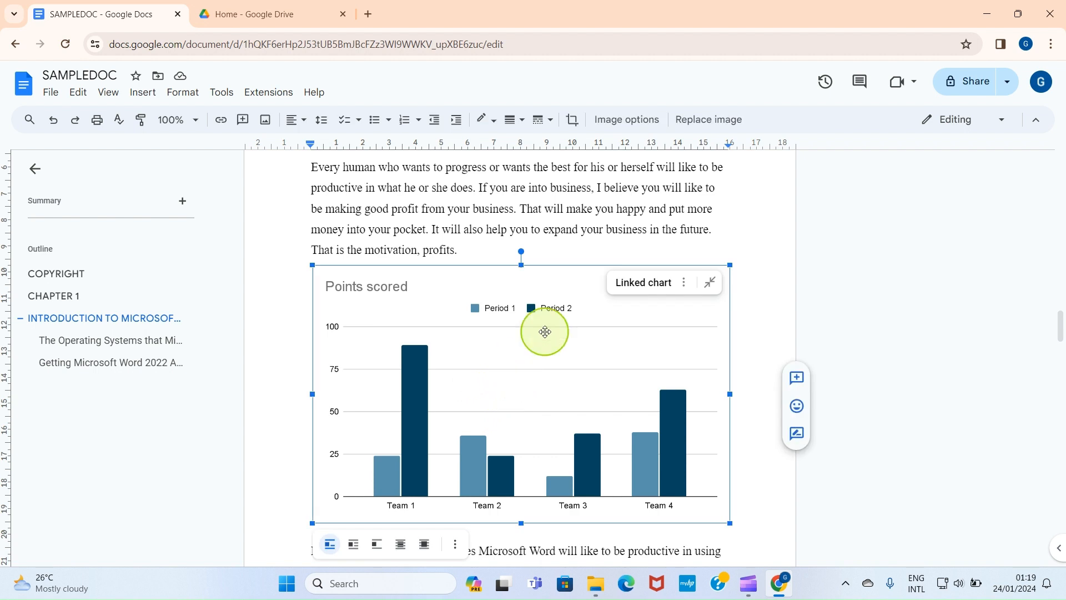
pyautogui.click(684, 282)
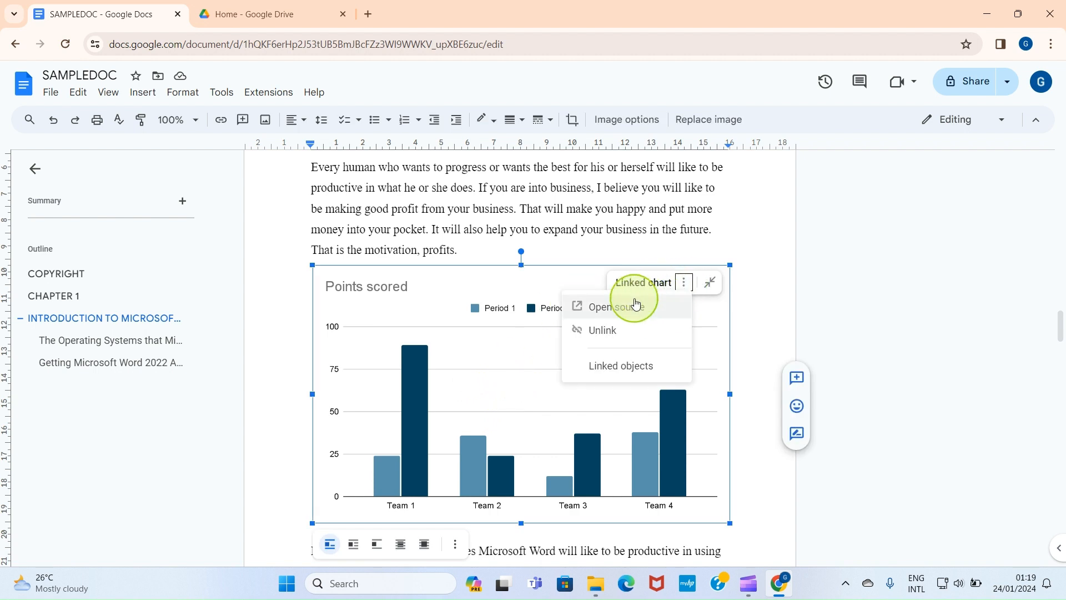
pyautogui.click(607, 309)
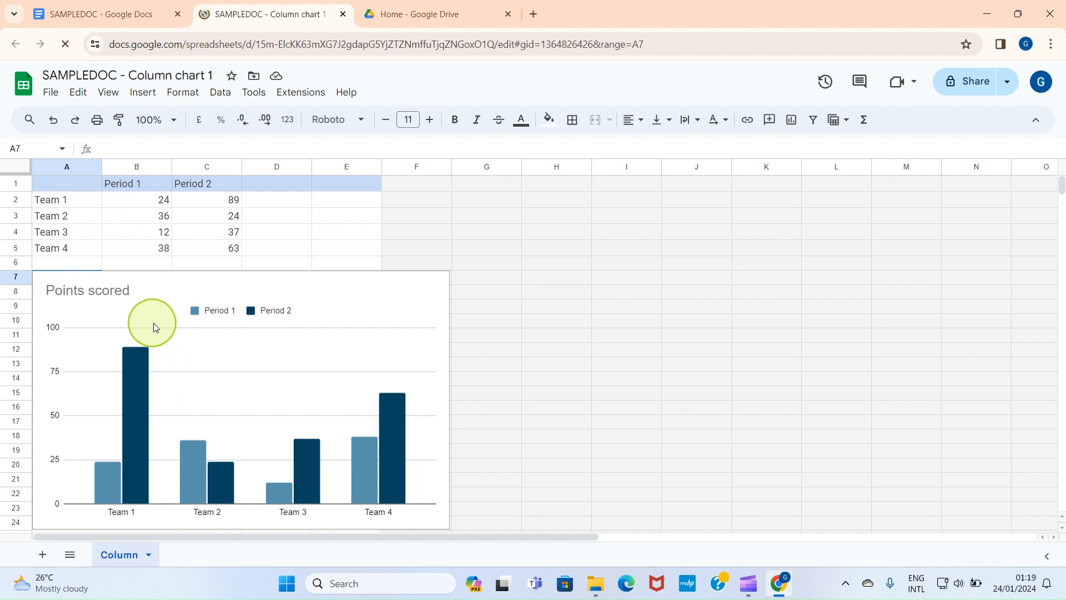
pyautogui.click(394, 366)
pyautogui.moveTo(123, 320); pyautogui.dragTo(557, 298)
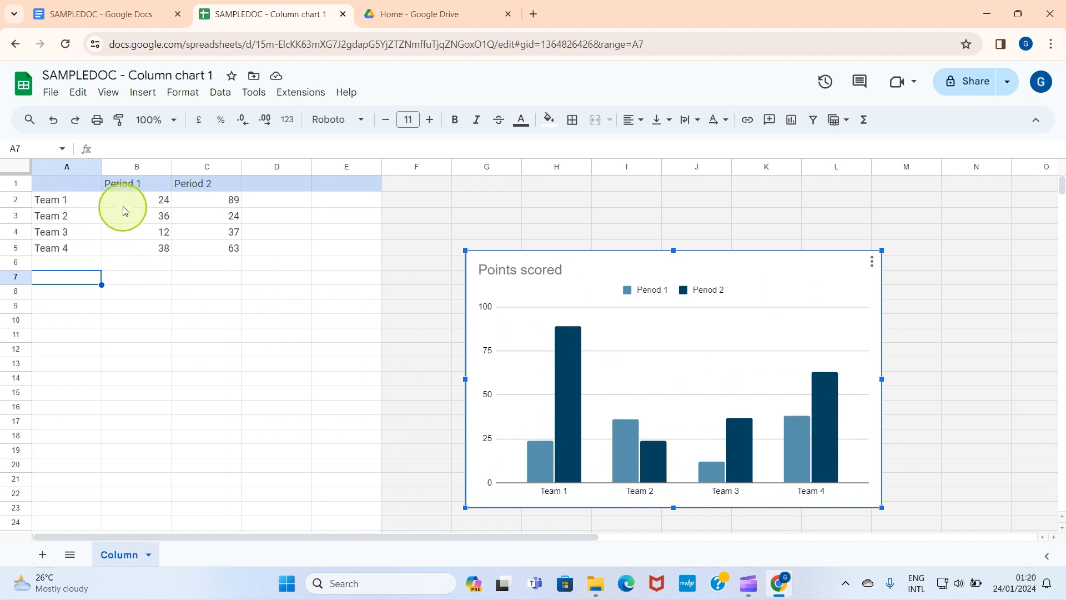
# Step: Clear the Team 1 label in A2 and enter the headers BOYS in A1 and GIRLS in B1
pyautogui.click(77, 205)
pyautogui.press('Delete')
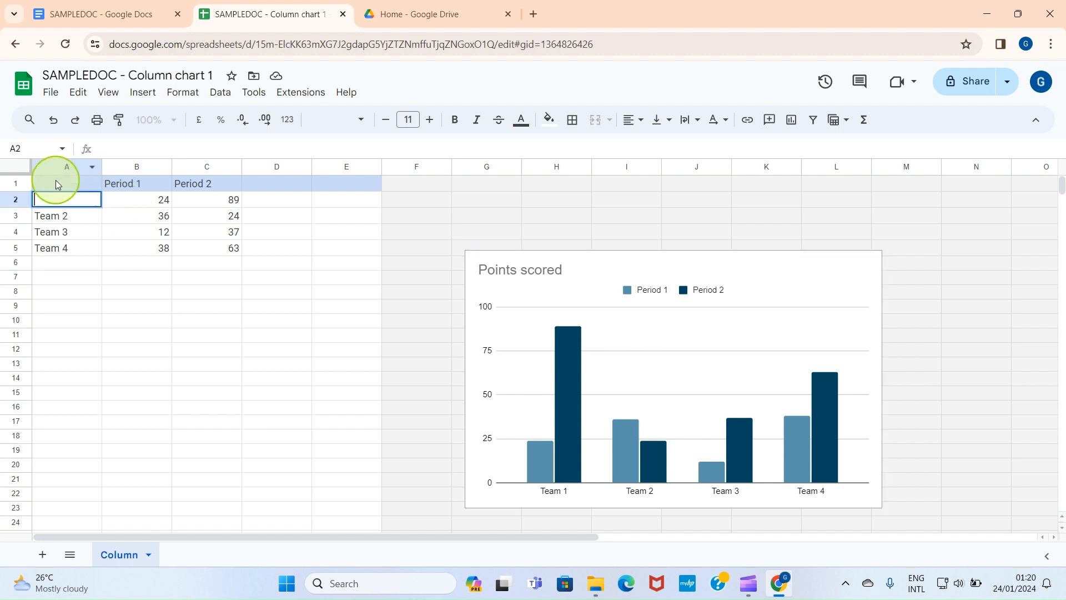
pyautogui.click(55, 181)
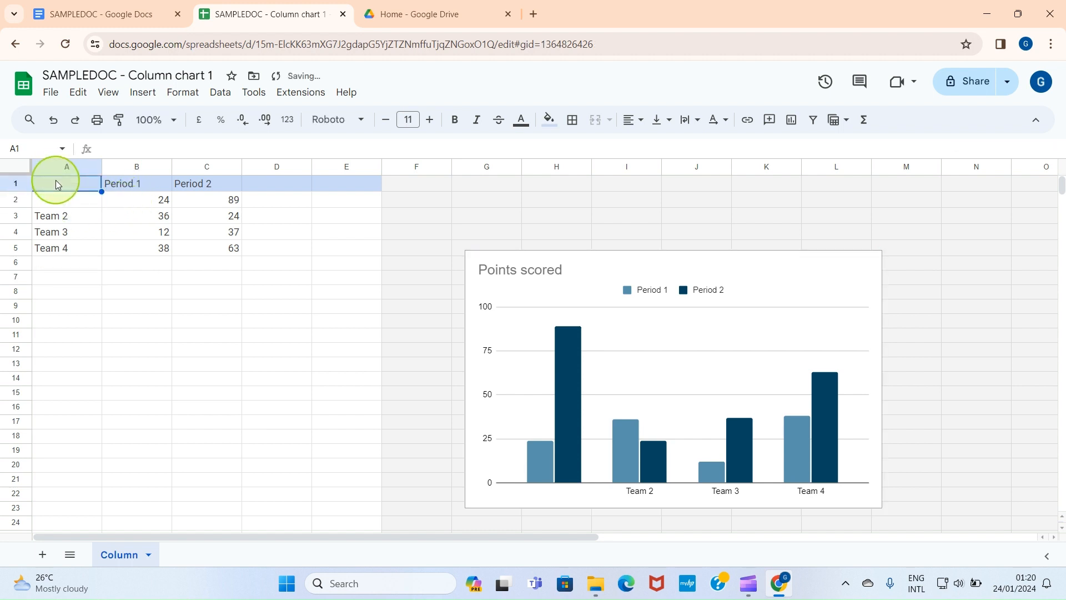
pyautogui.write('BO')
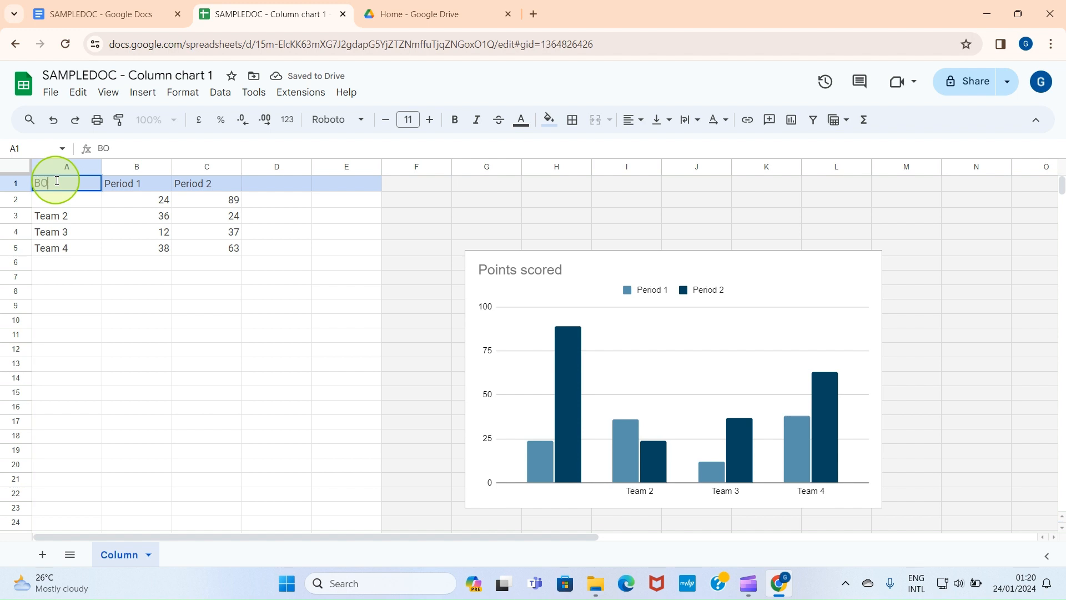
pyautogui.write('YS')
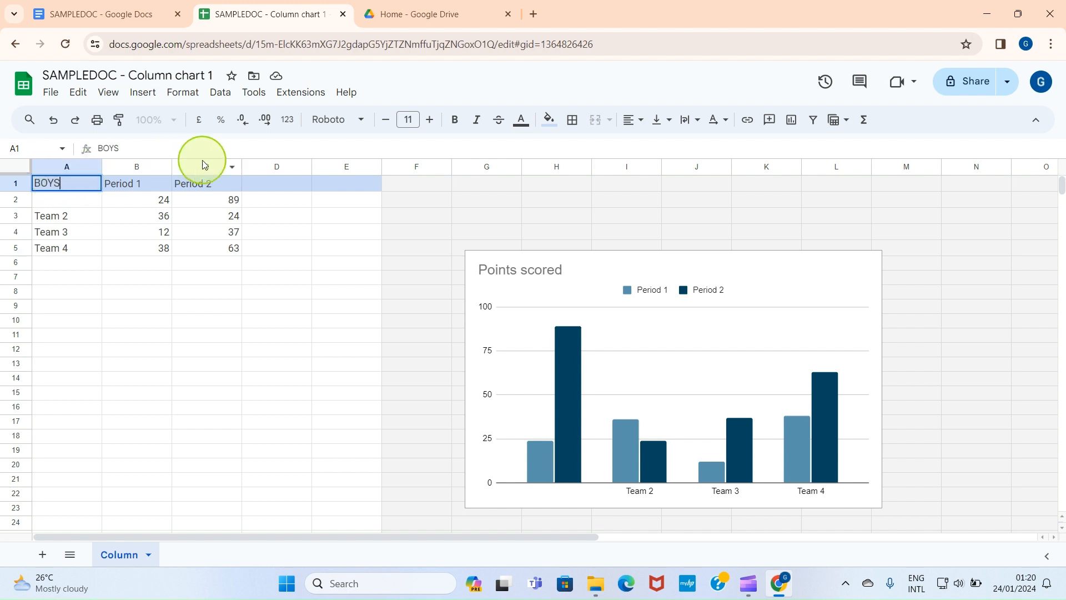
pyautogui.click(128, 186)
pyautogui.write('G')
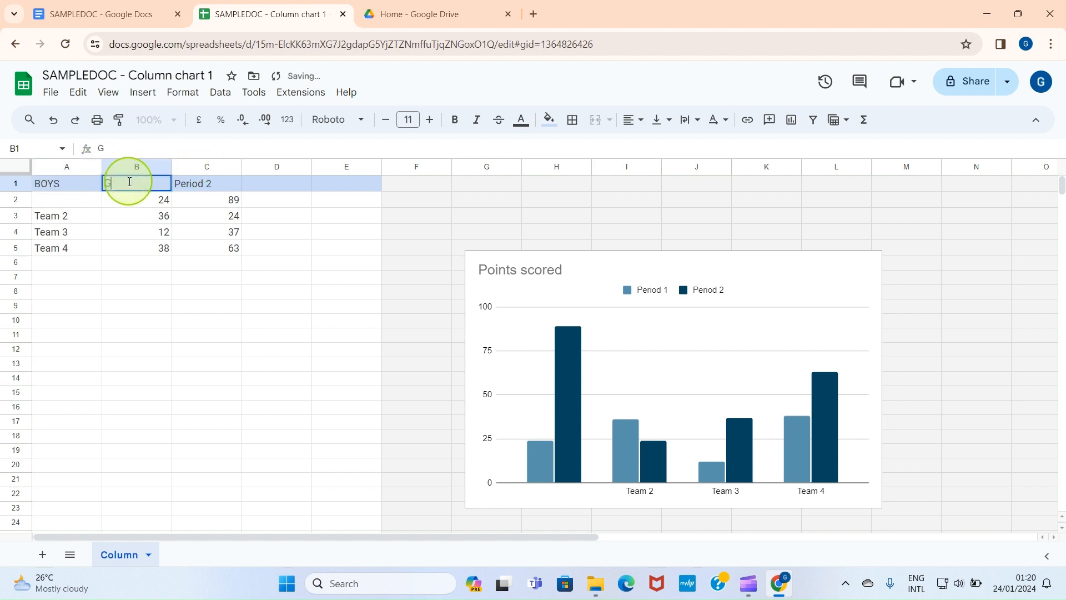
pyautogui.write('IRLS')
# Step: Fill in the chart data with 23 in A2, 12 in A3 and 4 in B3
pyautogui.click(59, 205)
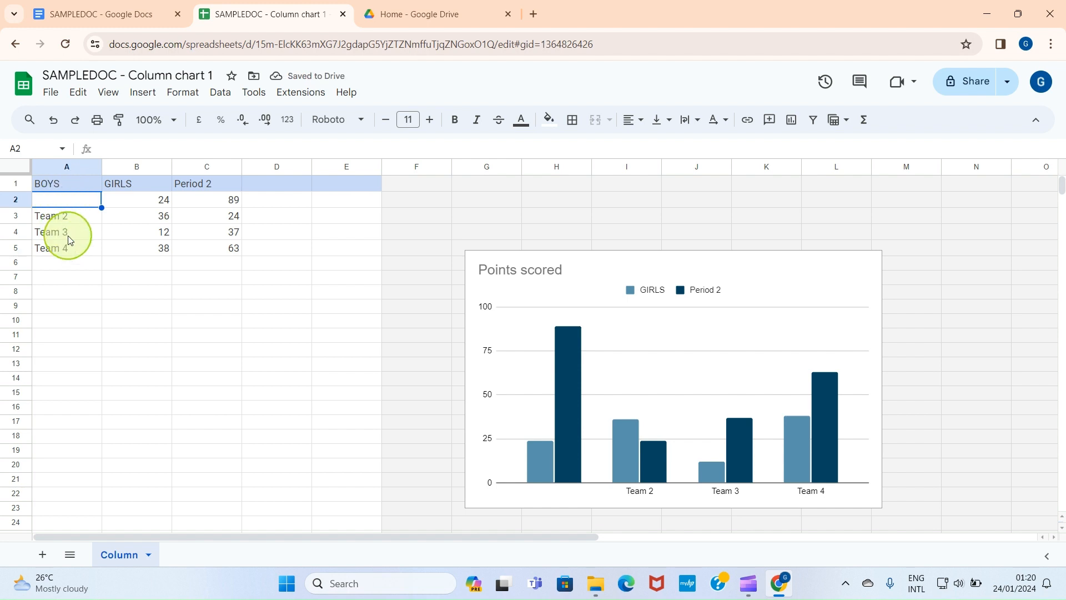
pyautogui.write('23')
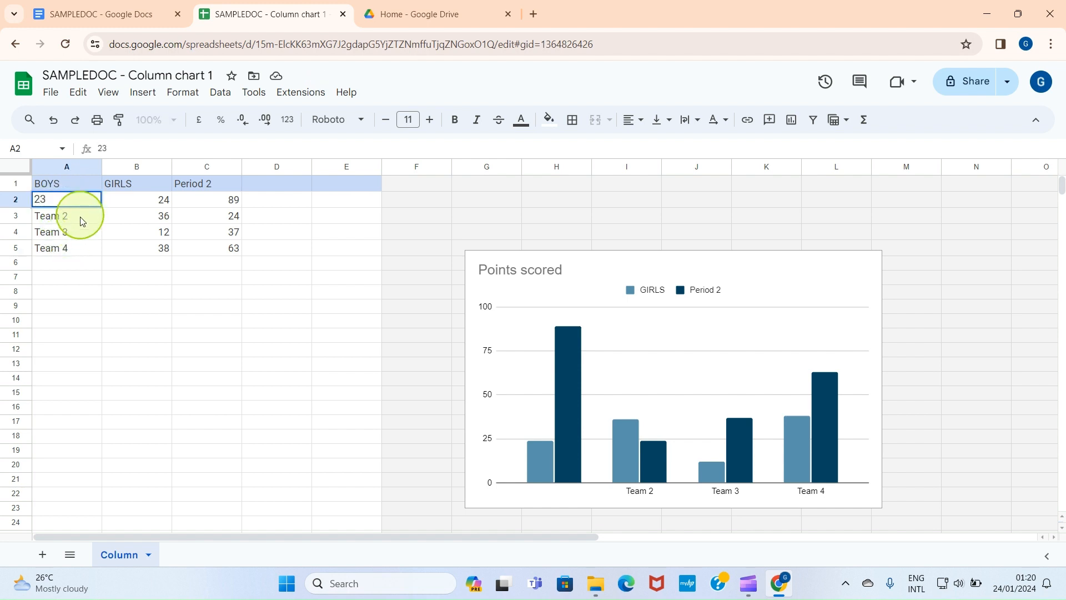
pyautogui.click(134, 204)
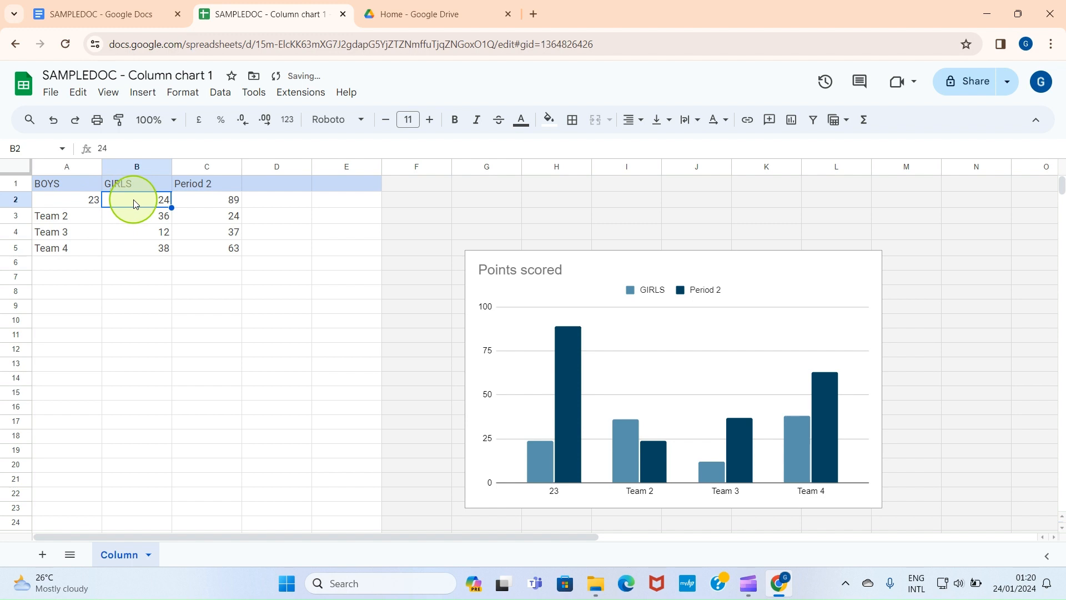
pyautogui.click(56, 217)
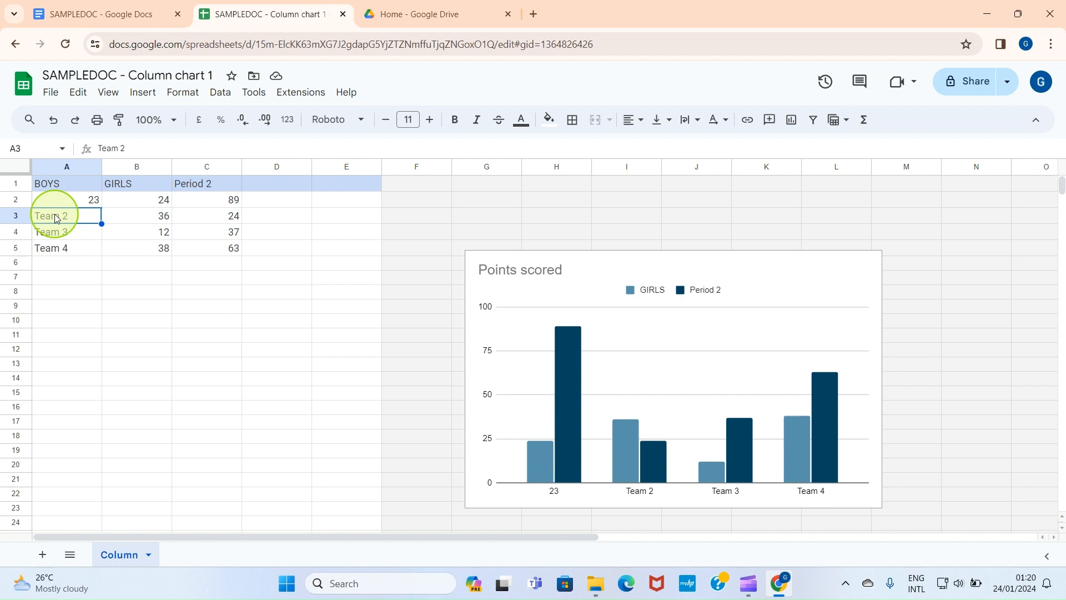
pyautogui.write('12')
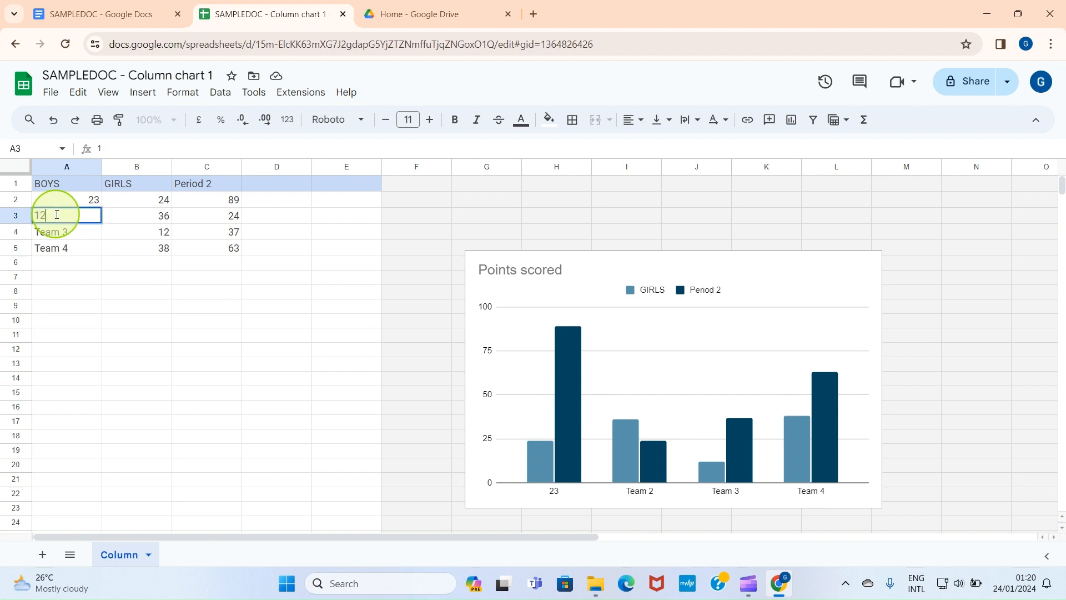
pyautogui.click(148, 217)
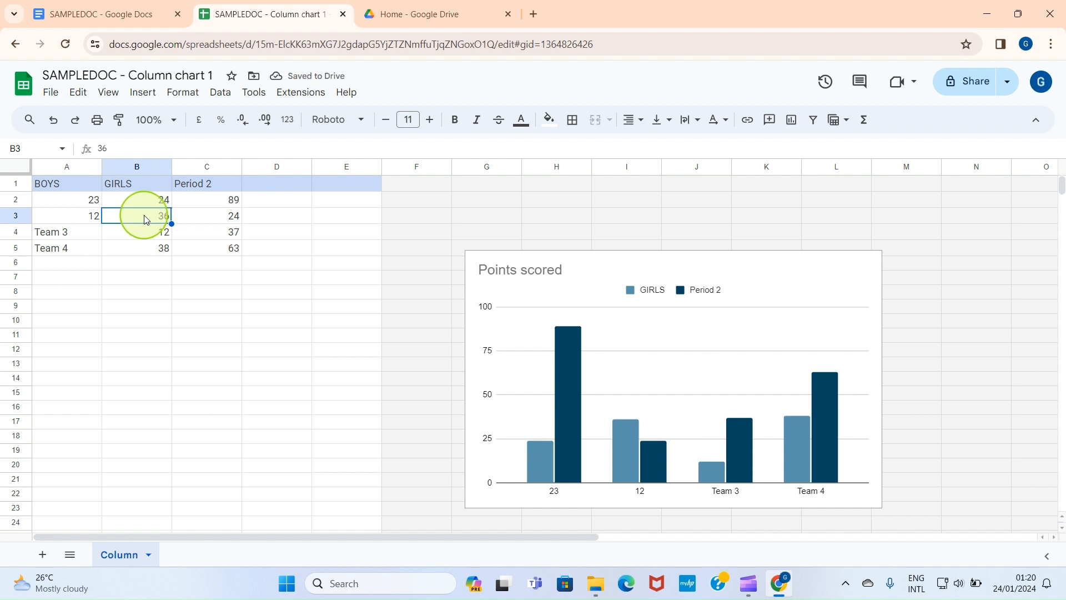
pyautogui.write('4')
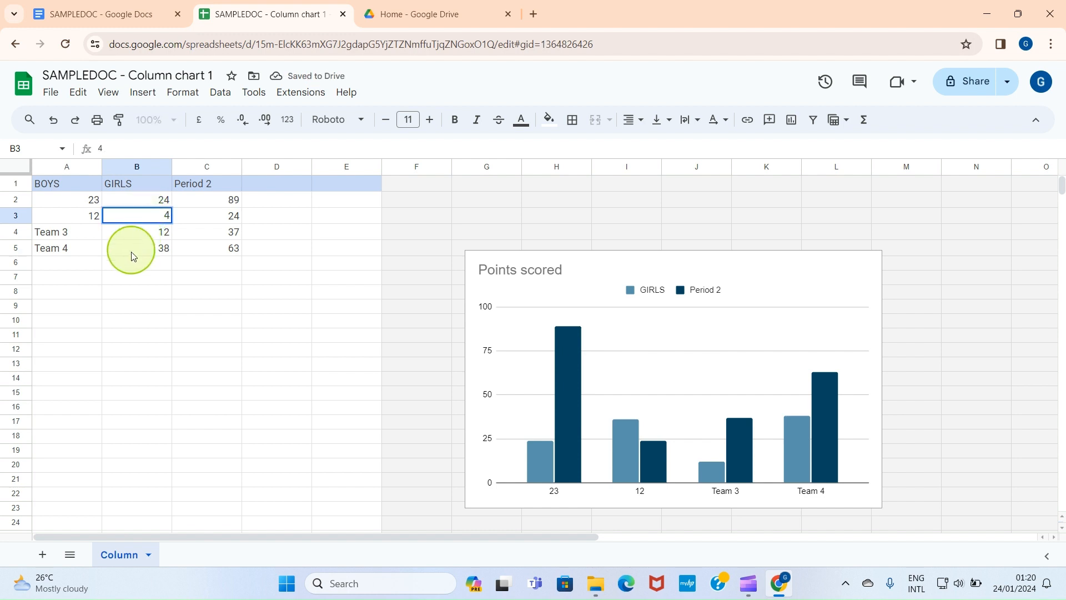
# Step: Fill in the remaining chart data with 10 in A4, 6 in B4, 14 in A5 and 10 in B5
pyautogui.click(60, 234)
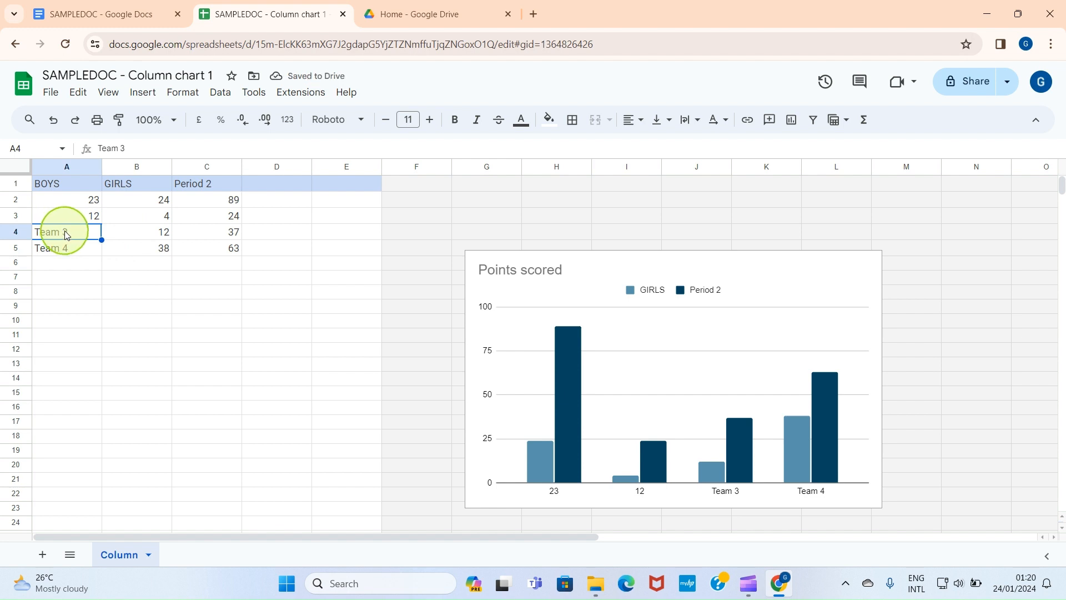
pyautogui.write('10')
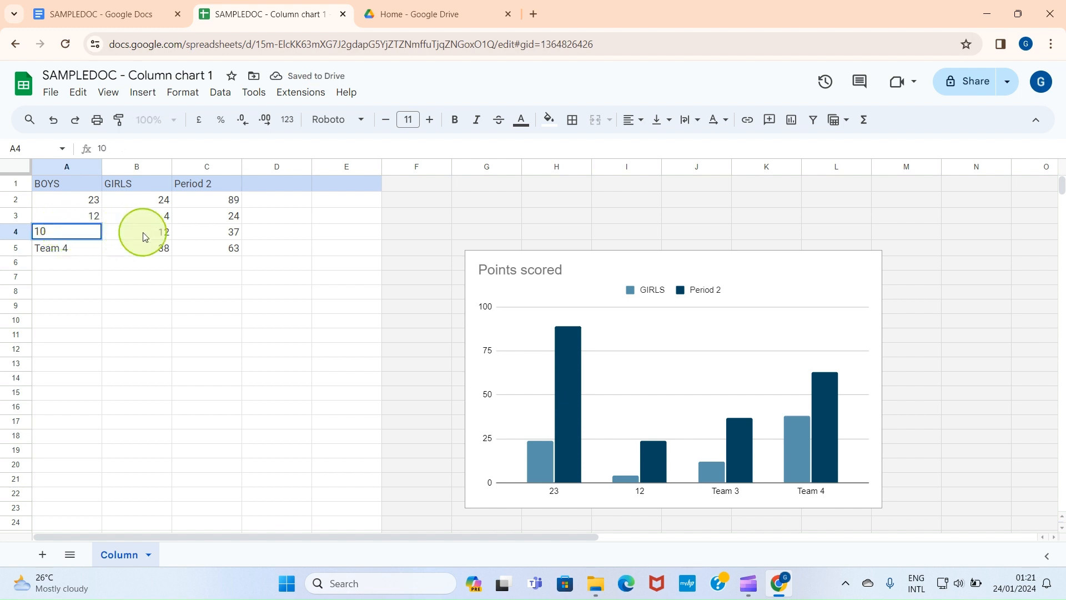
pyautogui.click(156, 236)
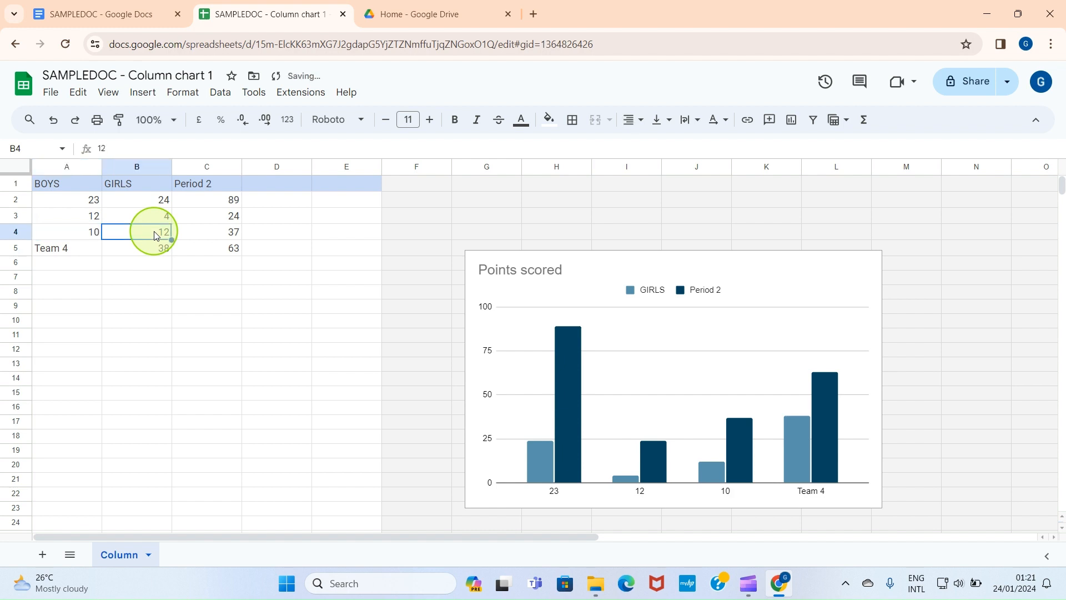
pyautogui.write('6')
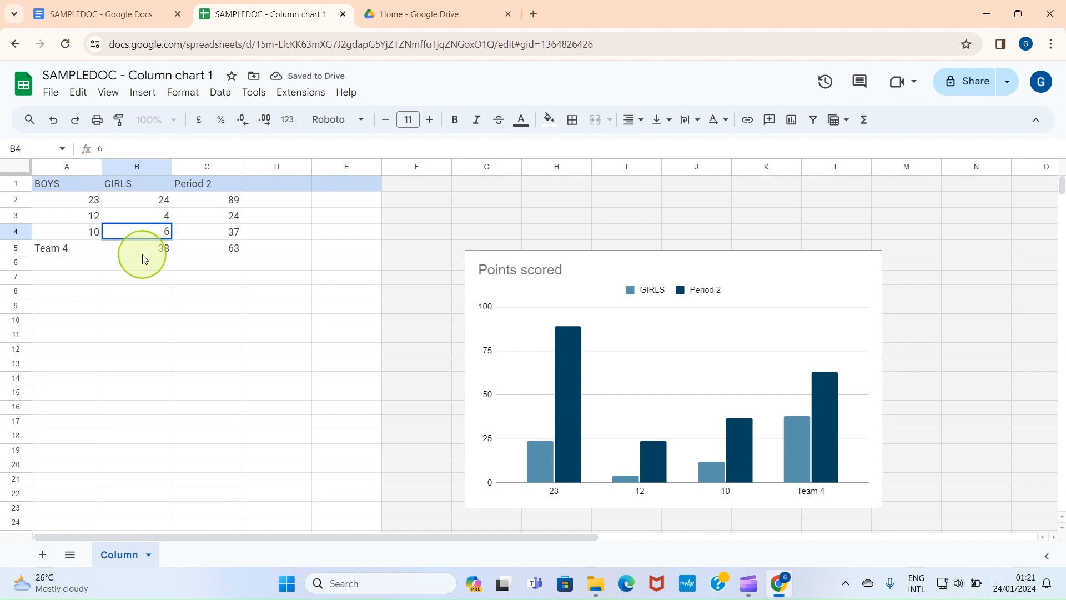
pyautogui.click(63, 248)
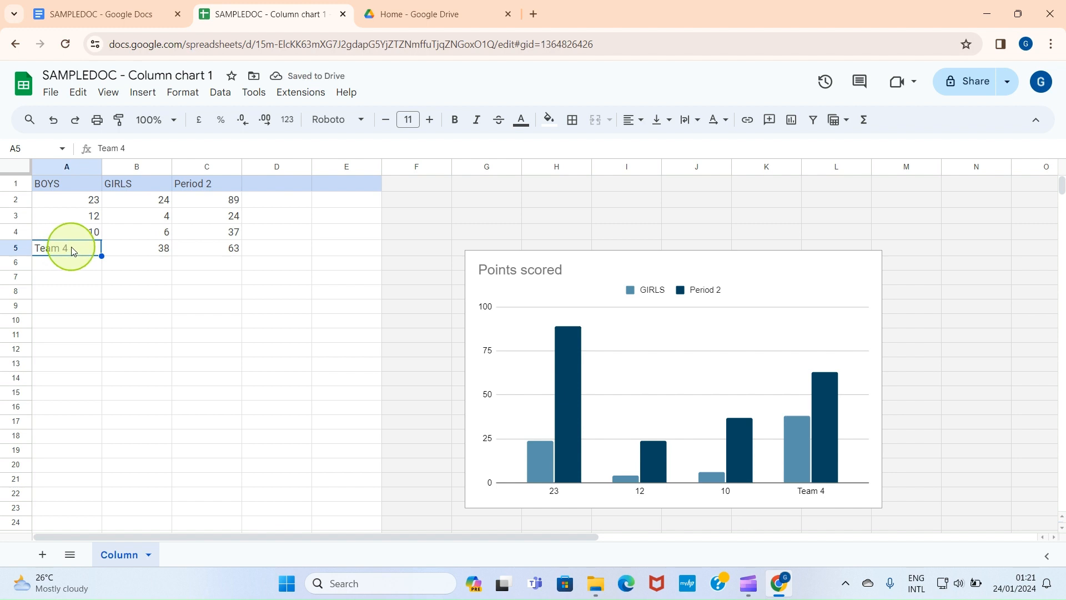
pyautogui.write('14')
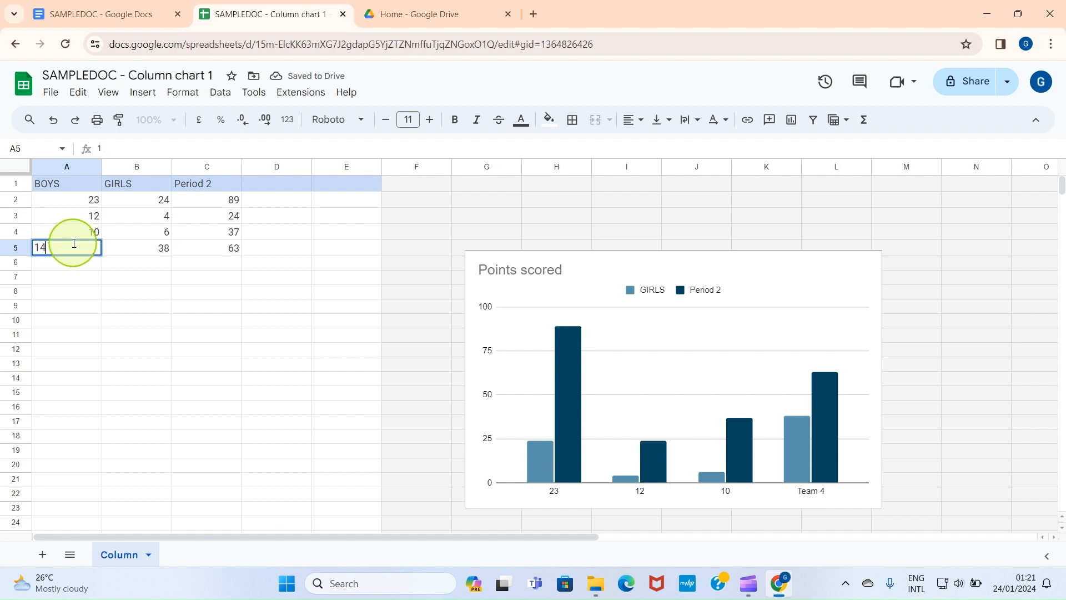
pyautogui.click(160, 253)
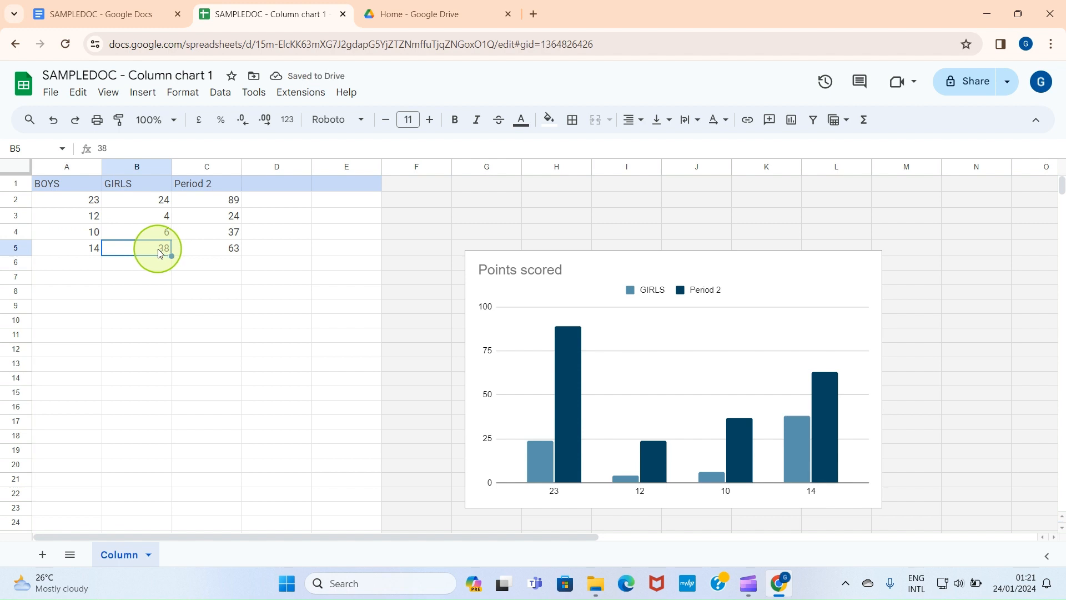
pyautogui.write('1')
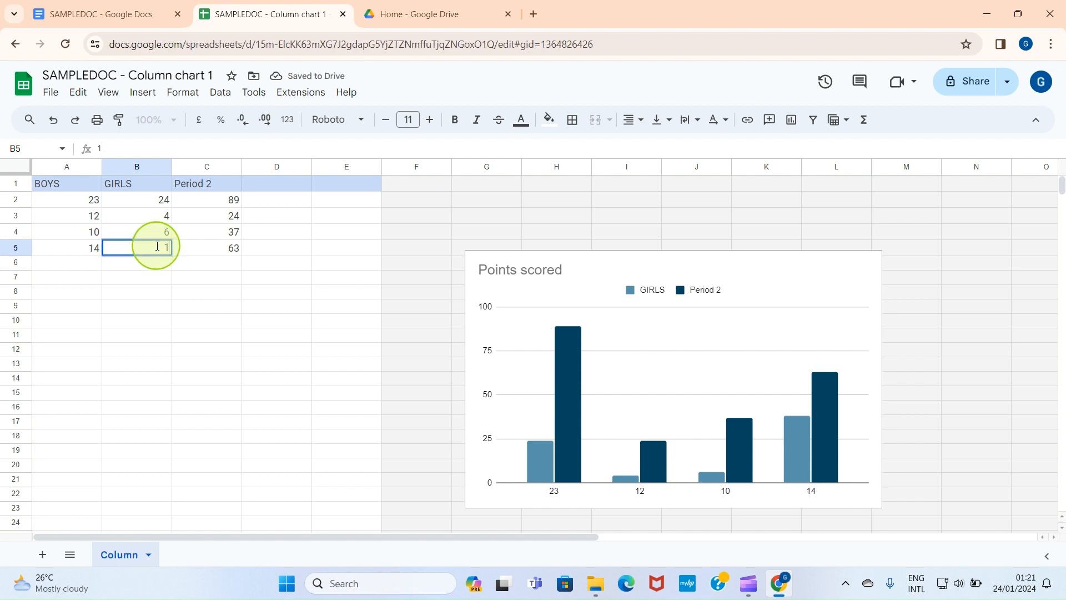
pyautogui.write('0')
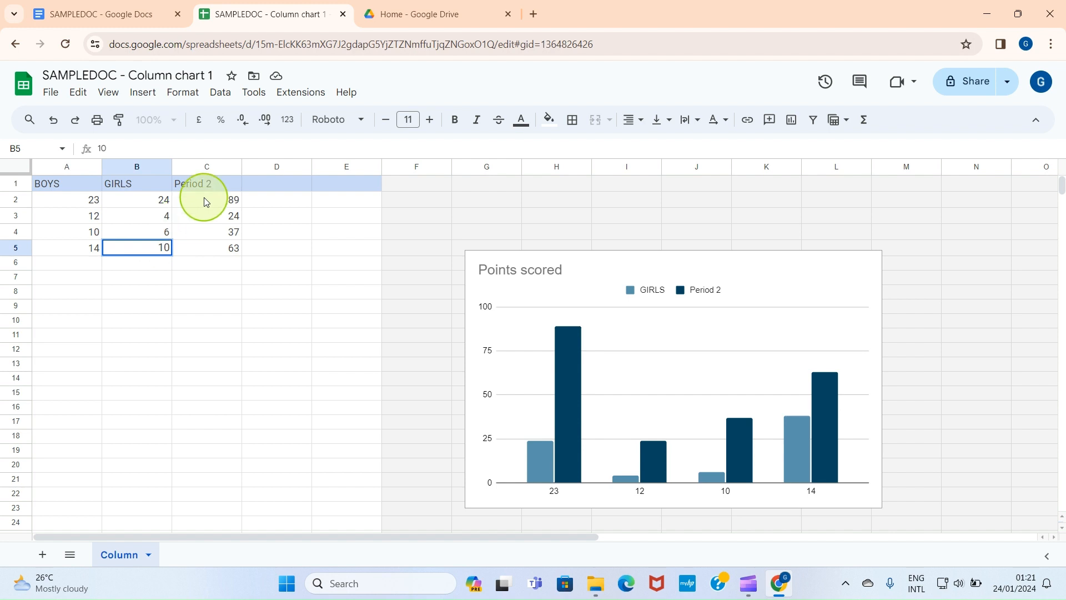
# Step: Delete the Period 2 column from the chart's data sheet
pyautogui.click(204, 168)
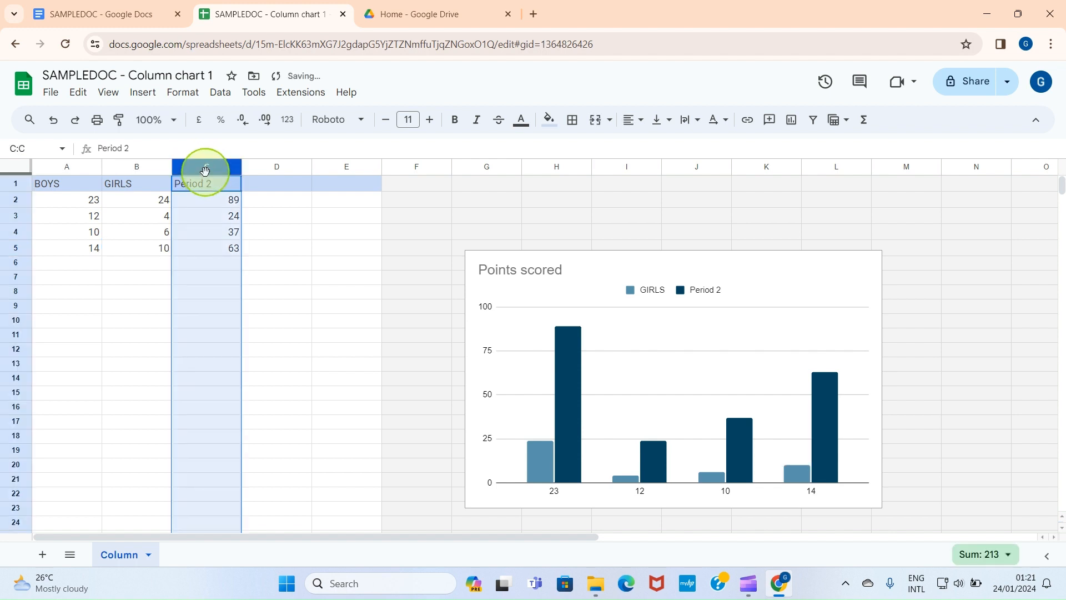
pyautogui.rightClick(205, 172)
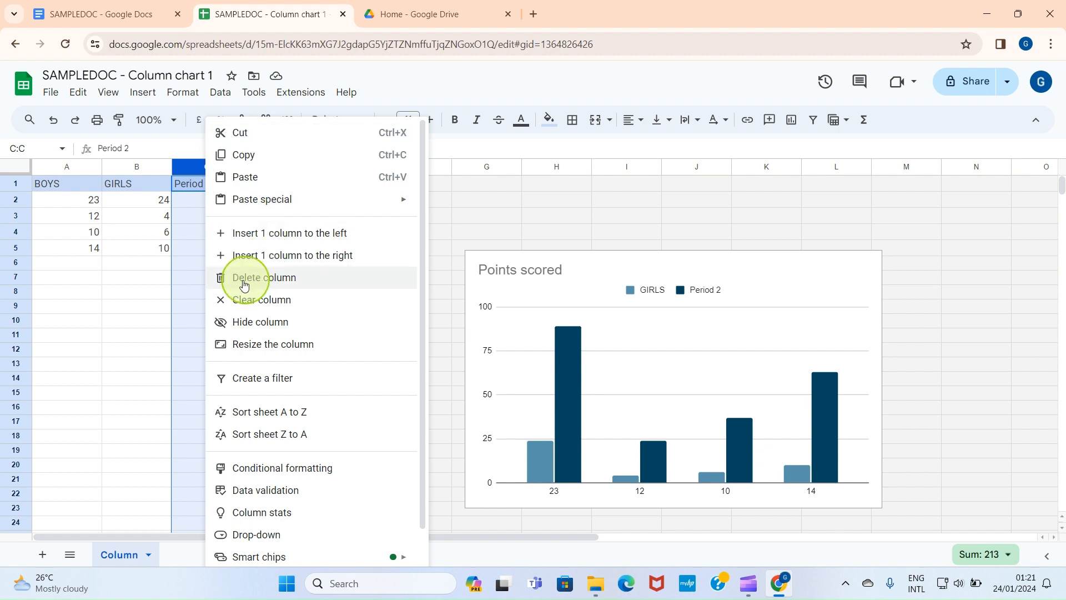
pyautogui.click(266, 283)
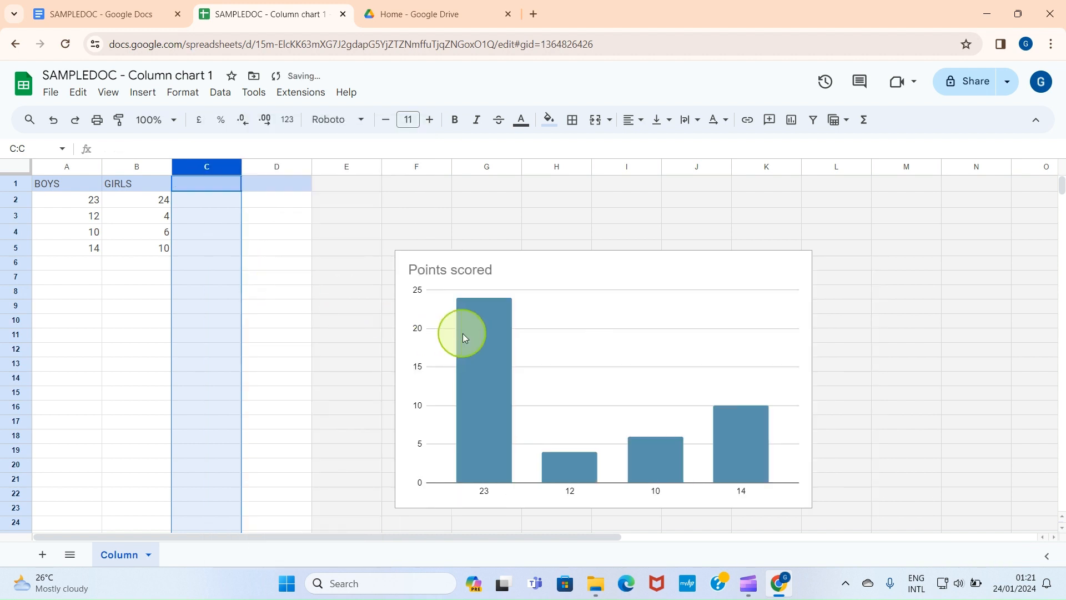
# Step: Return to the SAMPLEDOC document and update its linked column chart with the edited spreadsheet data
pyautogui.click(519, 317)
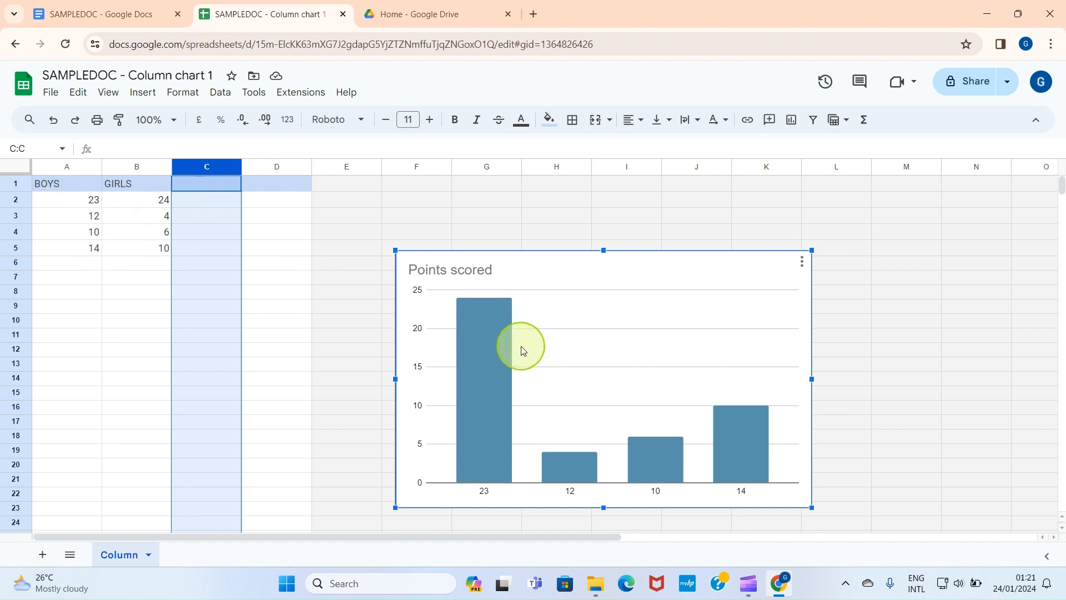
pyautogui.moveTo(511, 344)
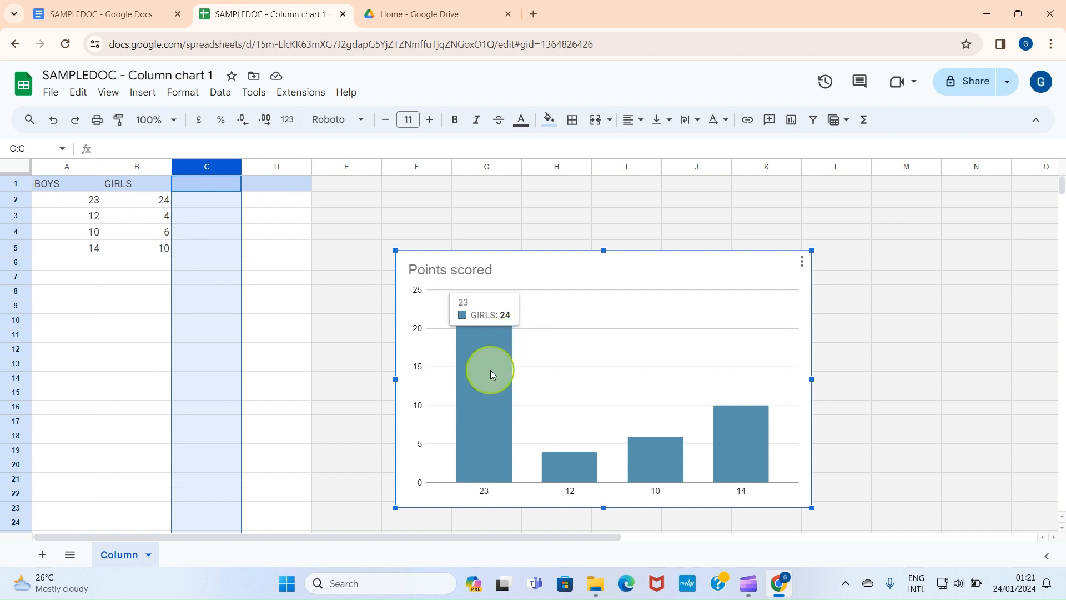
pyautogui.click(83, 6)
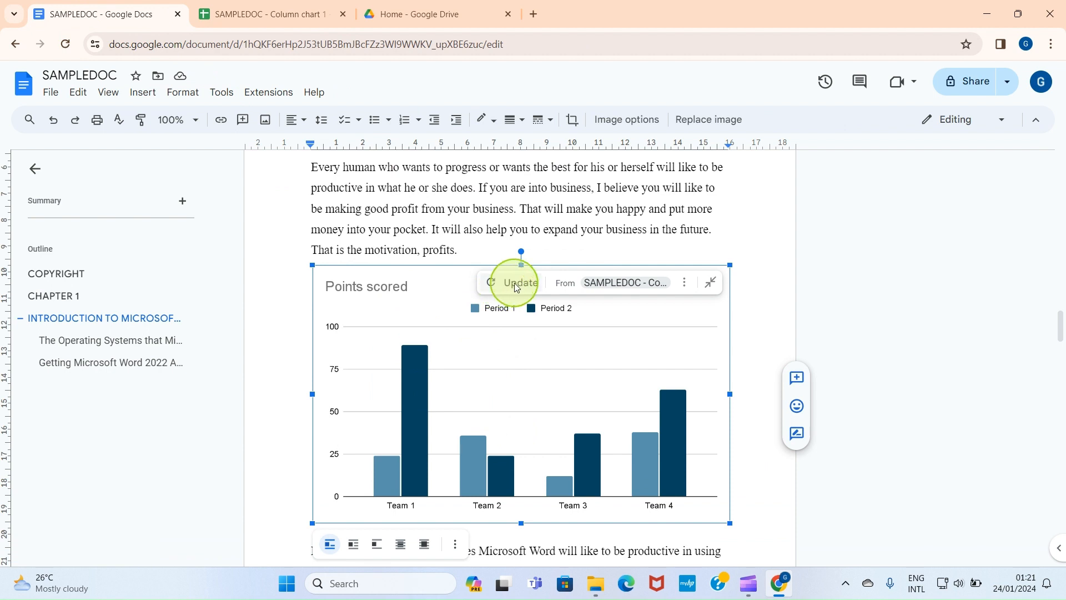
pyautogui.click(516, 284)
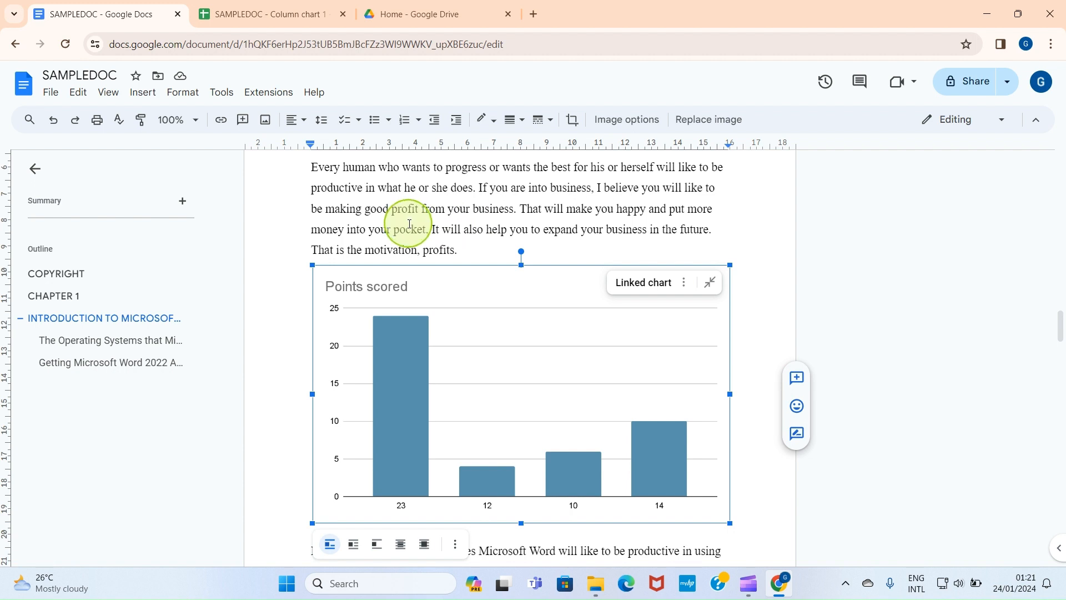
# Step: Delete the linked column chart from the end of the first introduction paragraph
pyautogui.click(409, 224)
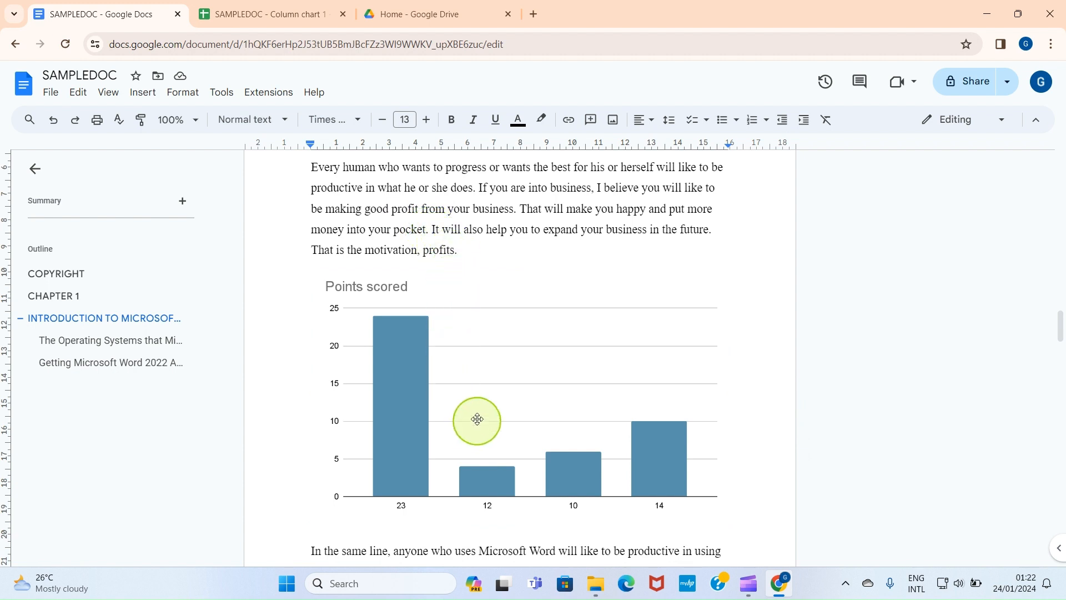
pyautogui.click(418, 352)
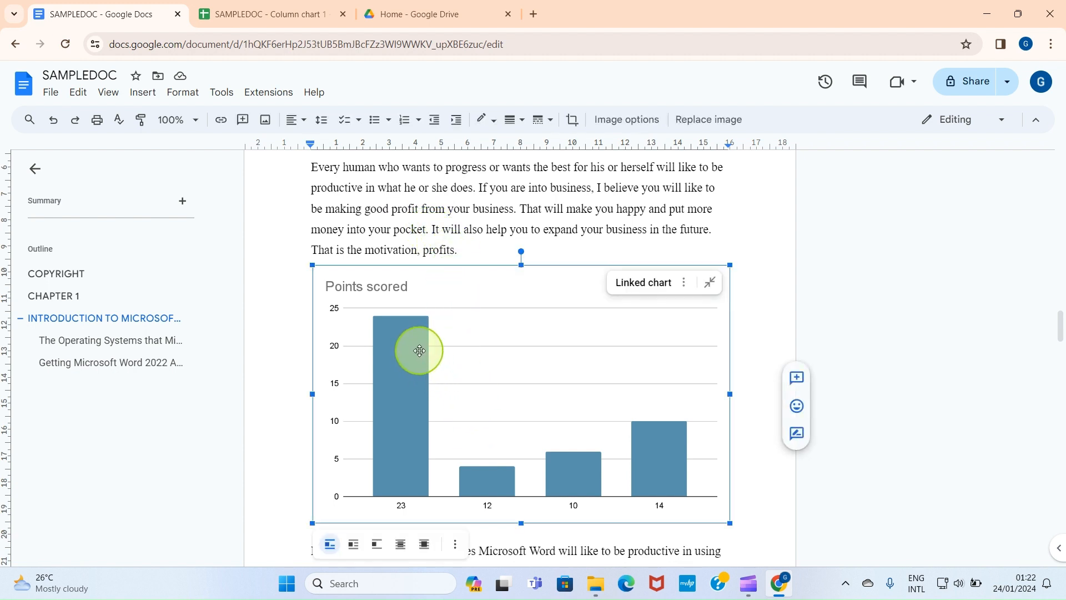
pyautogui.press('Delete')
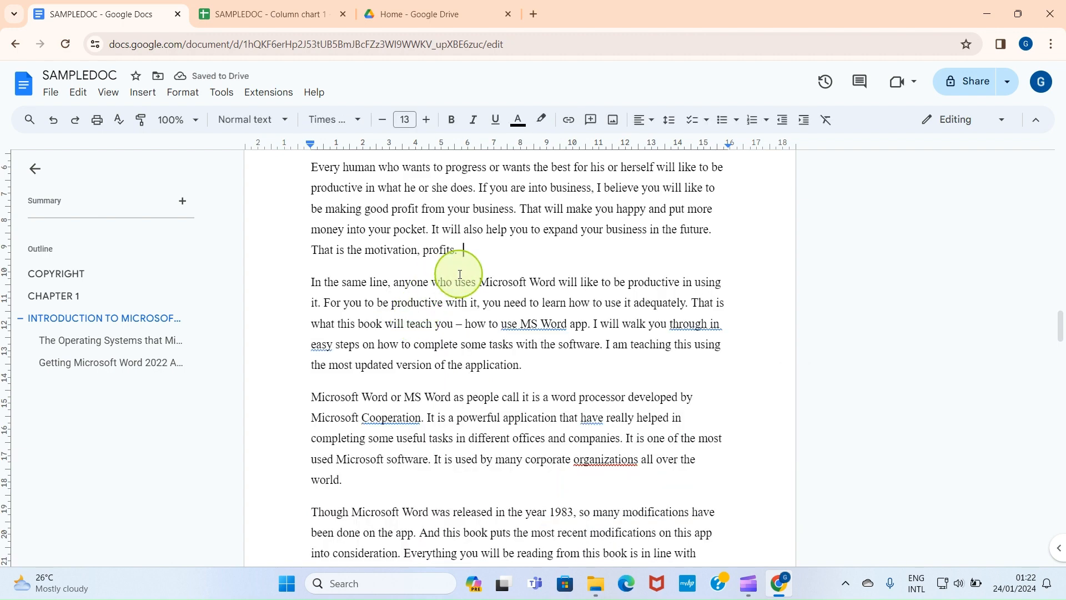
# Step: Insert a people smart chip for the contact matching "cu" on a new line below the first introduction paragraph, and dismiss the sharing suggestion
pyautogui.press('Return')
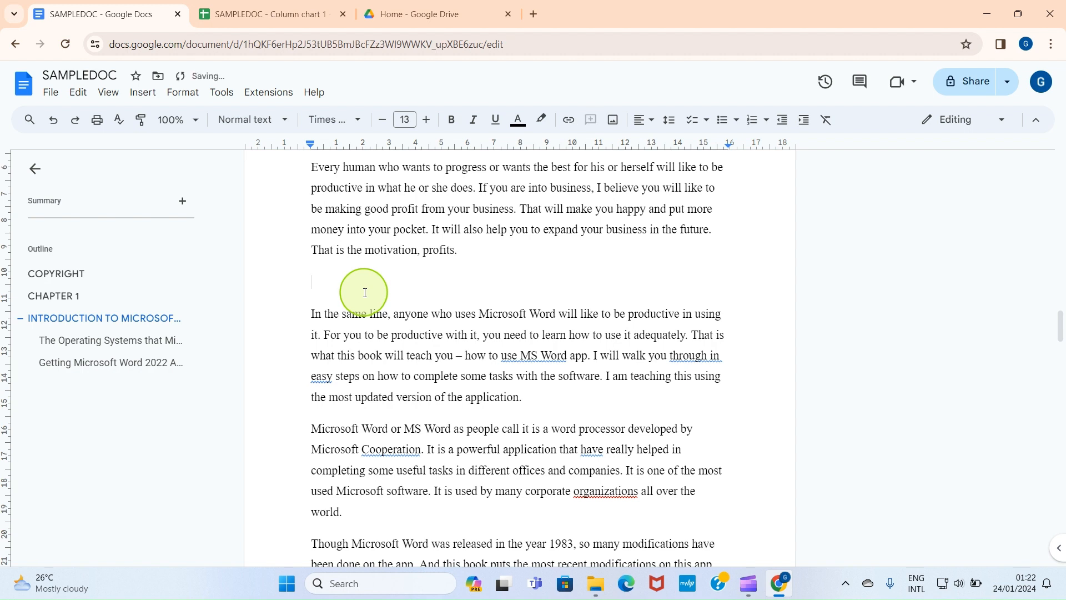
pyautogui.write('@CUA')
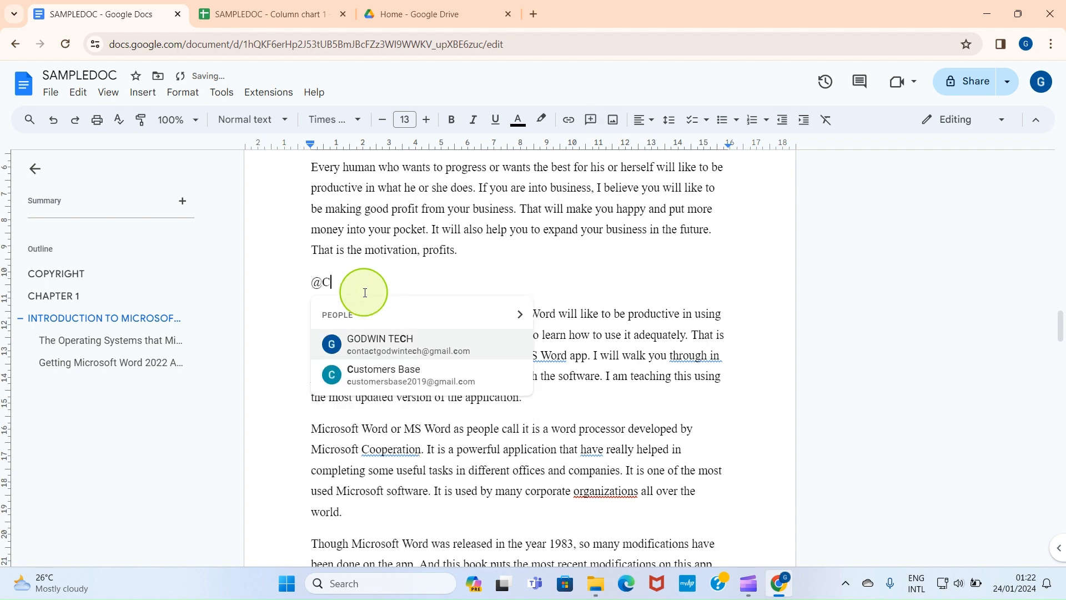
pyautogui.press('BackSpace')
pyautogui.press('BackSpace')
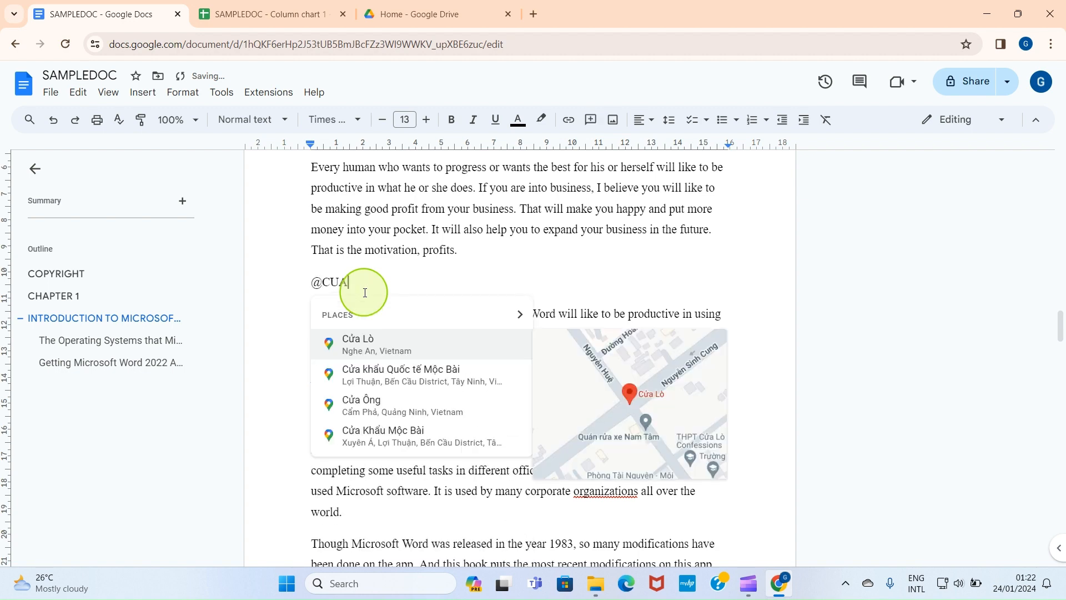
pyautogui.press('BackSpace')
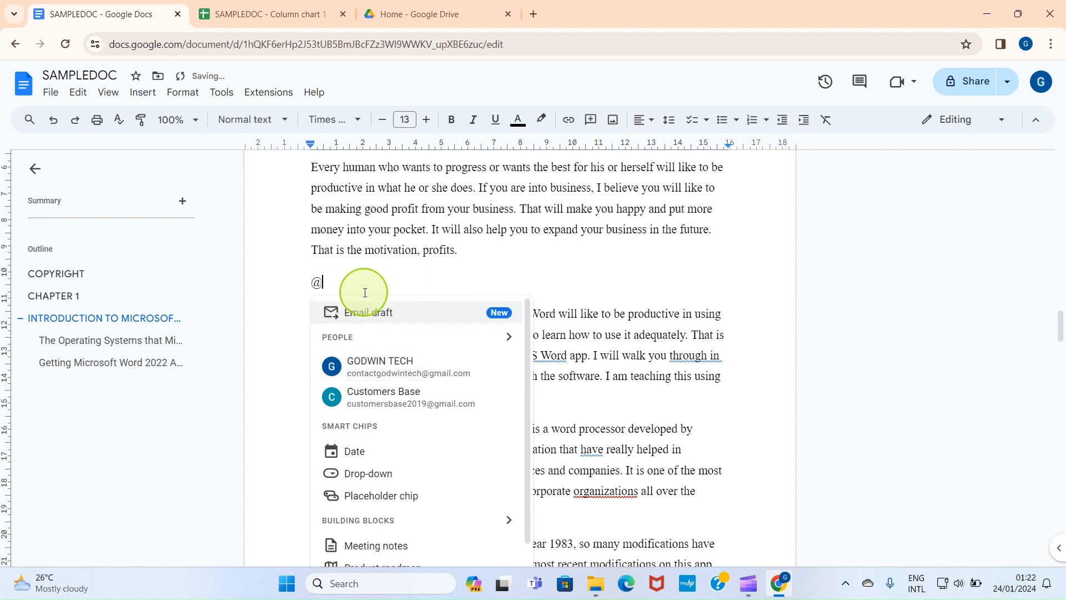
pyautogui.write('C')
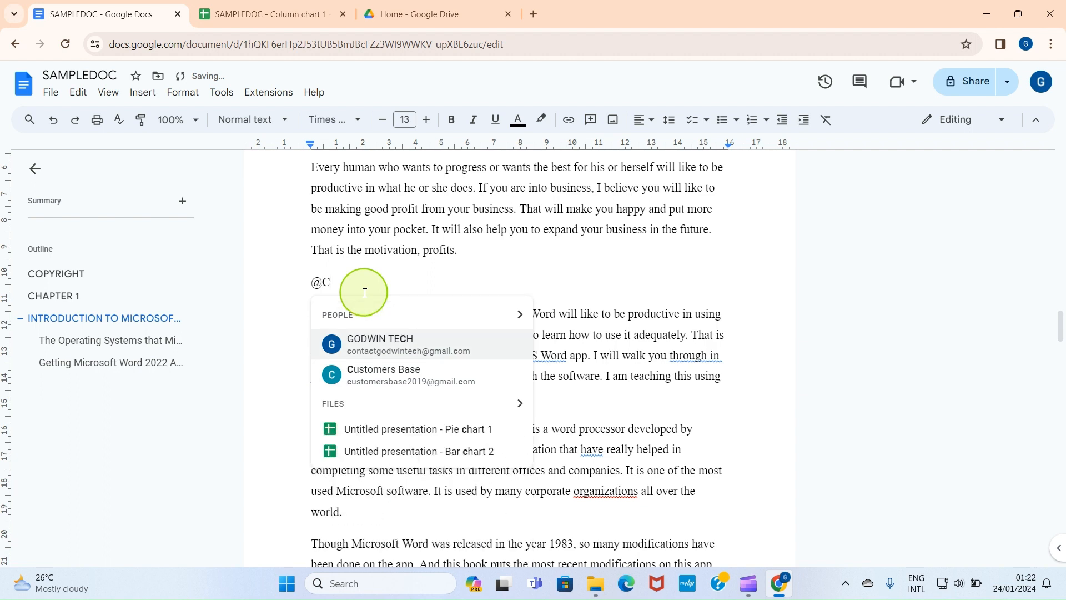
pyautogui.press('BackSpace')
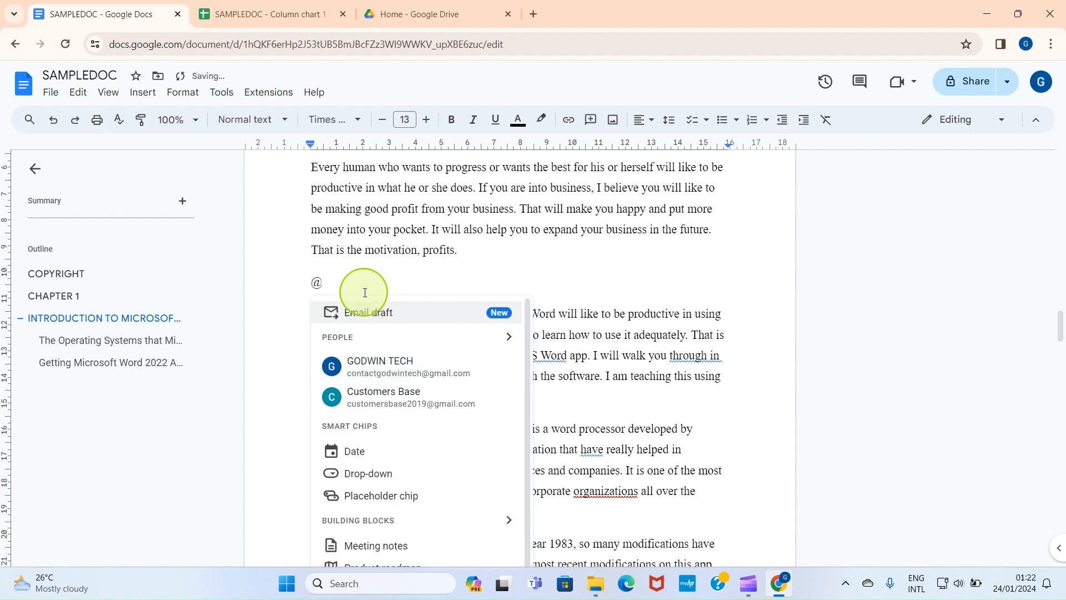
pyautogui.write('cu')
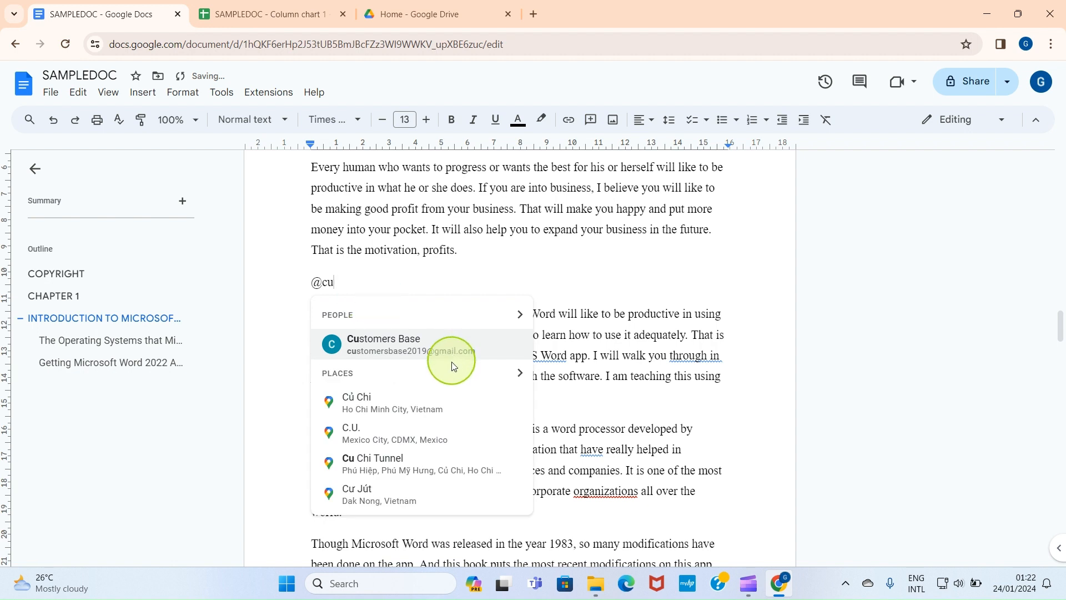
pyautogui.click(423, 352)
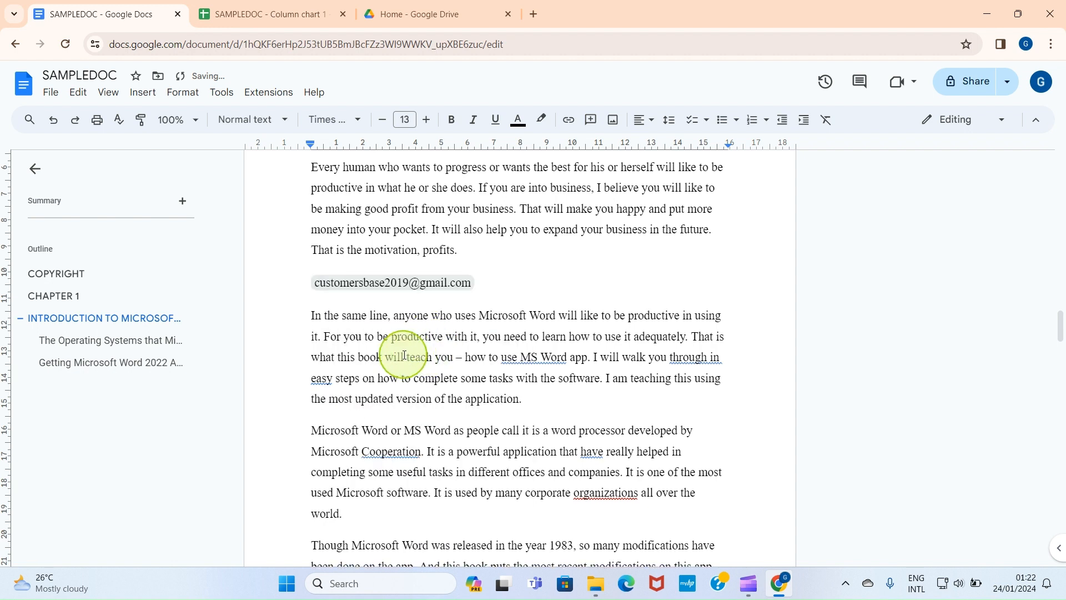
pyautogui.click(385, 334)
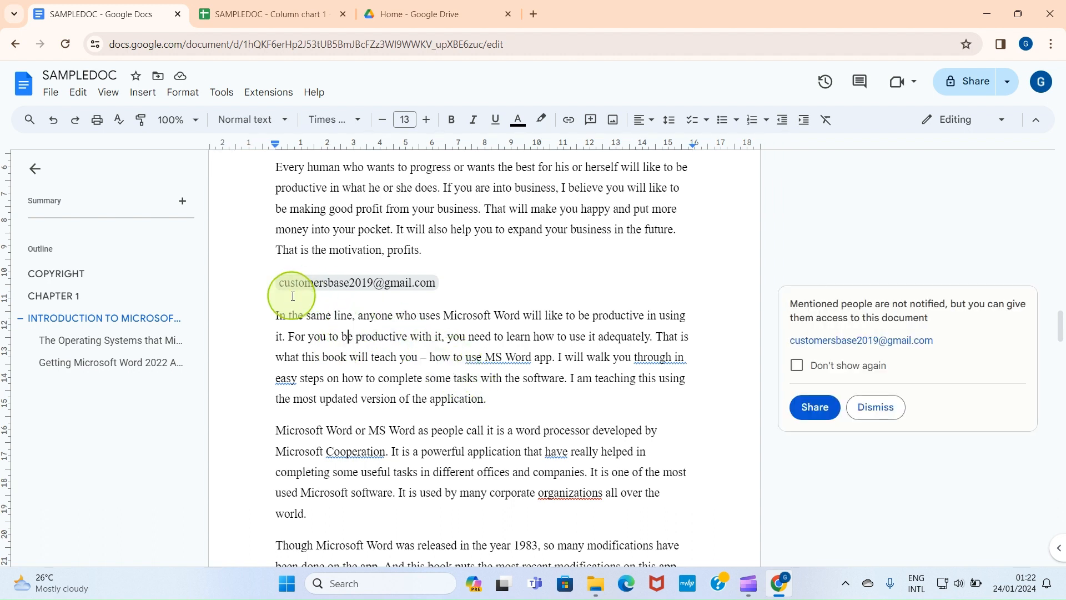
pyautogui.click(891, 415)
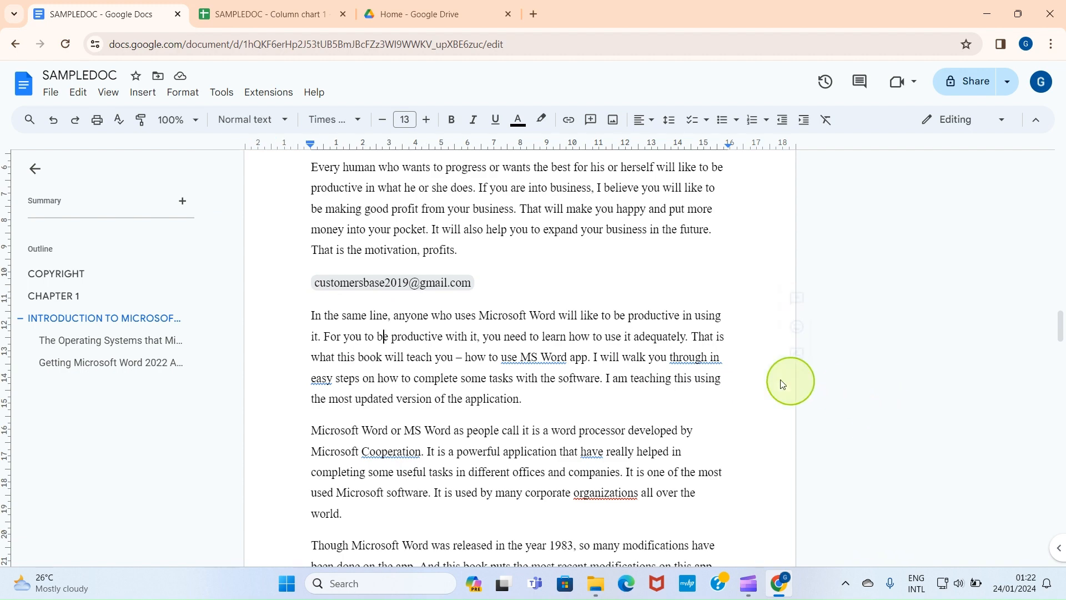
# Step: Delete the people smart chip and its line below the first introduction paragraph
pyautogui.click(514, 287)
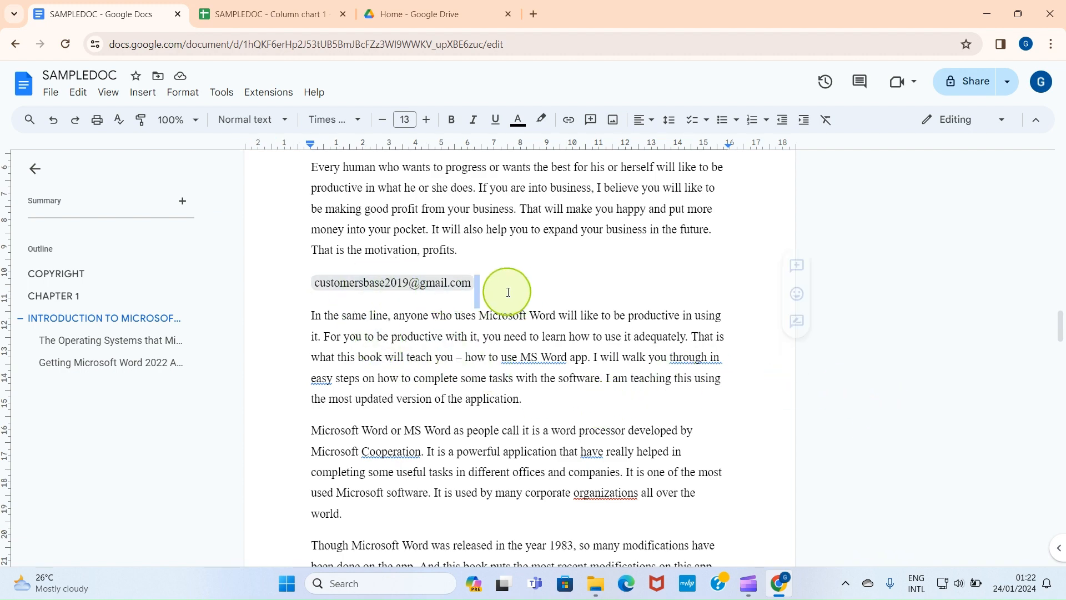
pyautogui.press('BackSpace')
pyautogui.press('BackSpace')
# Step: Insert the iPHONEPDFTHUMB image from the Downloads folder as the document's watermark, switching its Faded effect off and back on
pyautogui.scroll(2, 479, 259)
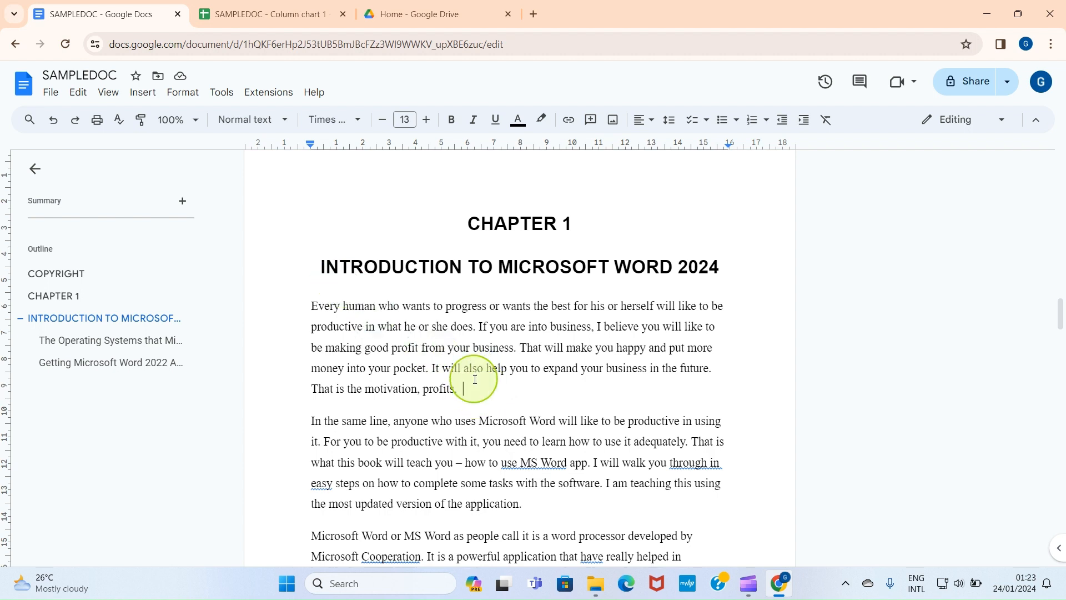
pyautogui.click(143, 94)
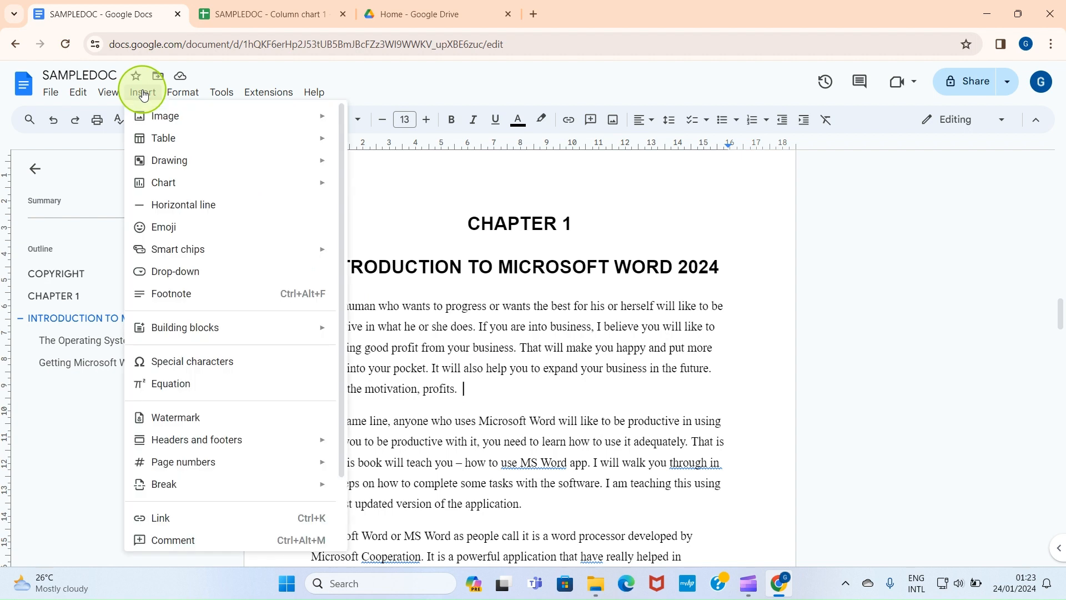
pyautogui.click(197, 425)
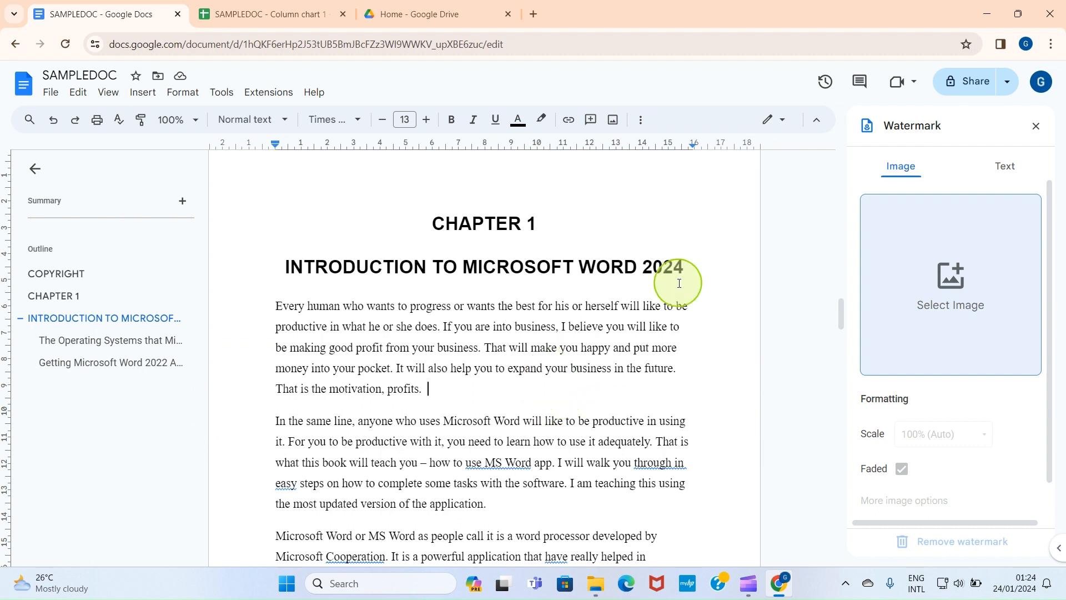
pyautogui.click(949, 286)
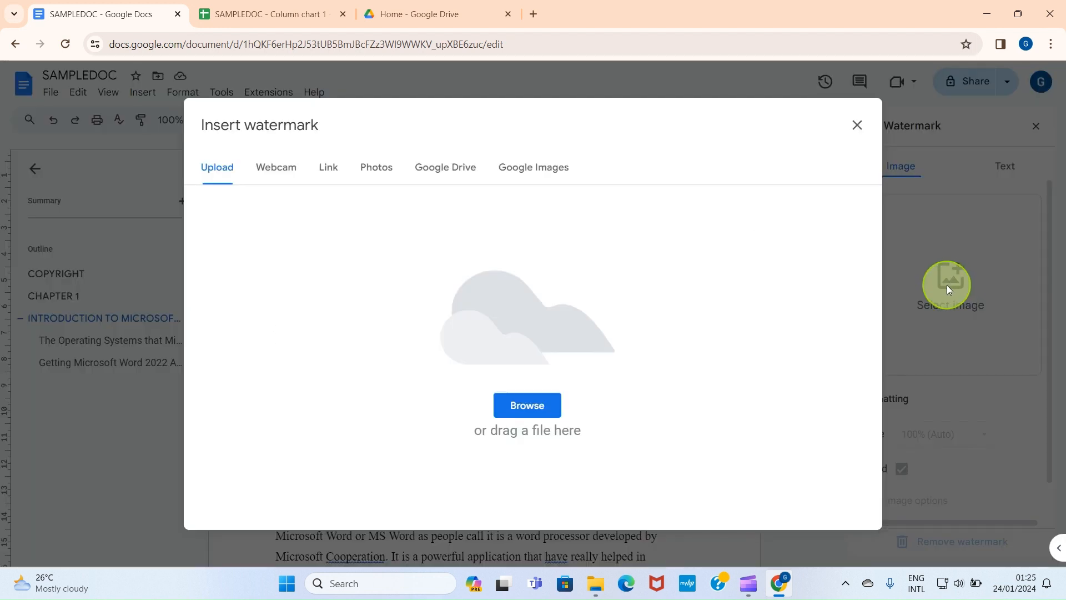
pyautogui.click(536, 412)
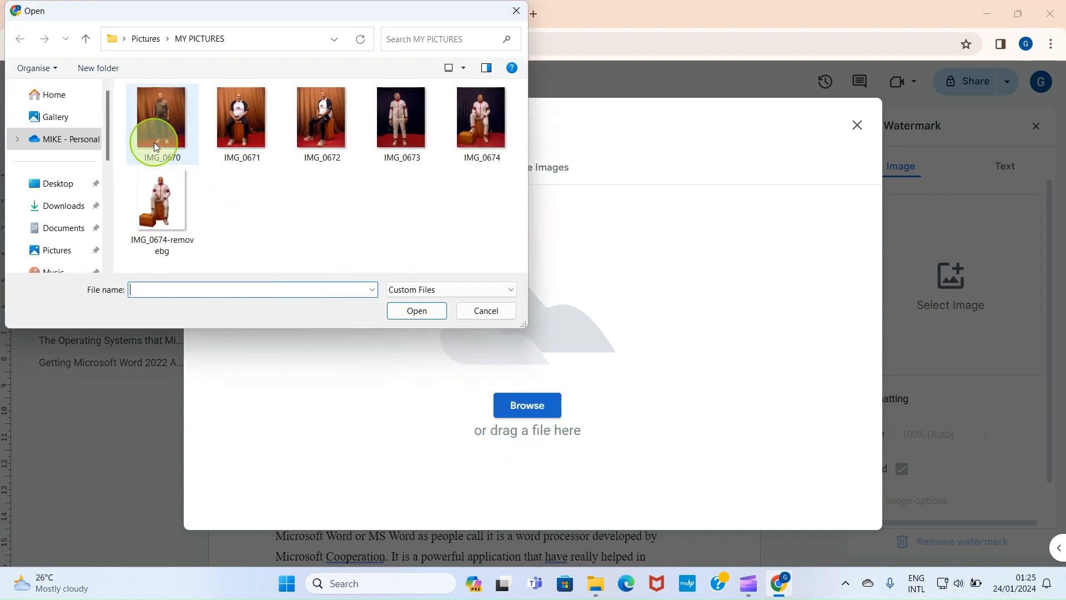
pyautogui.click(56, 199)
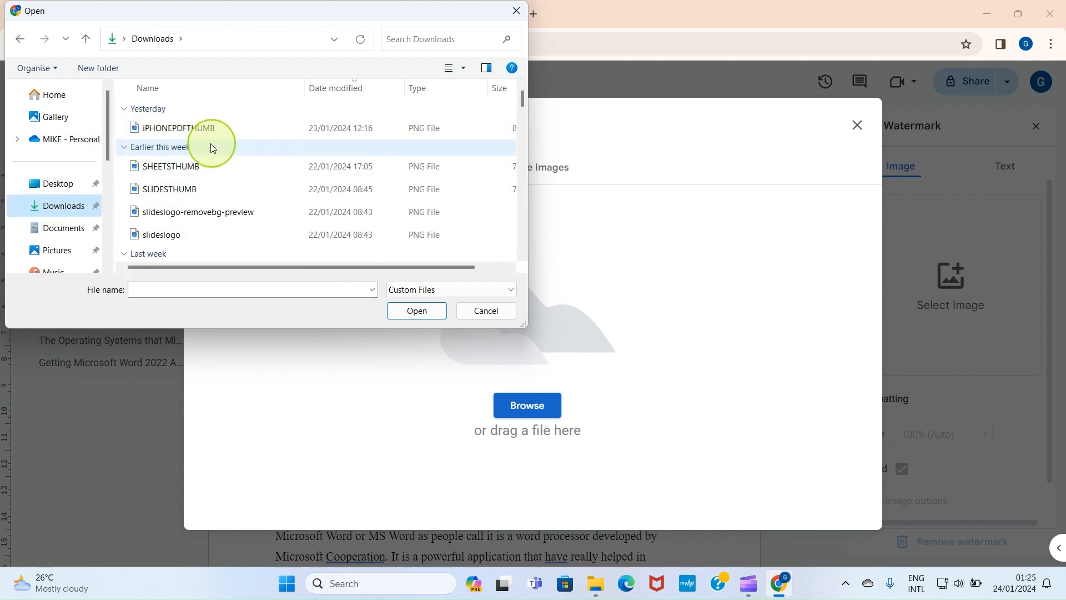
pyautogui.click(149, 129)
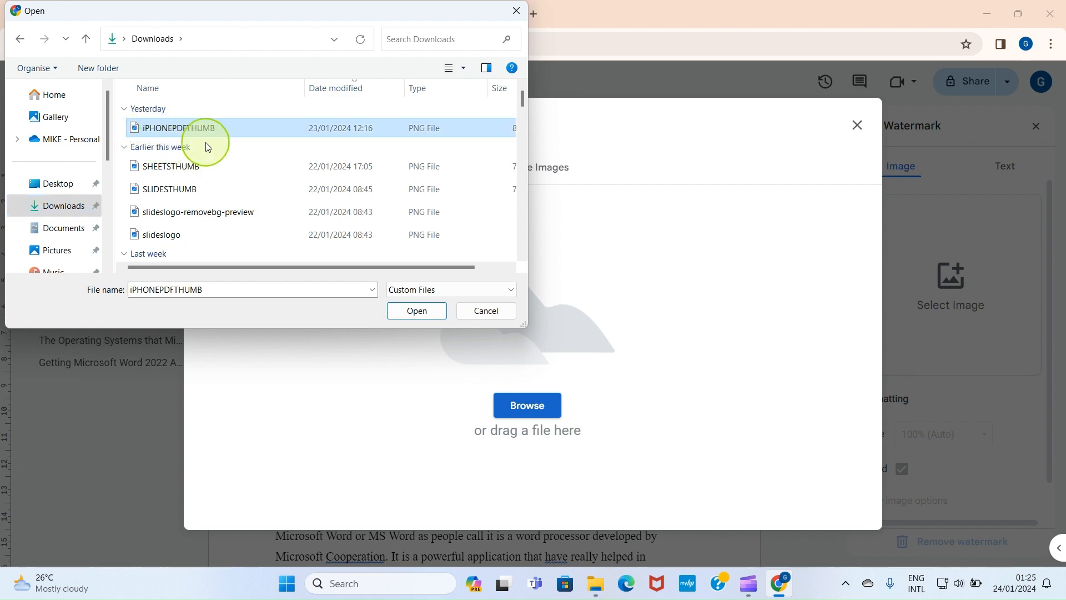
pyautogui.click(415, 311)
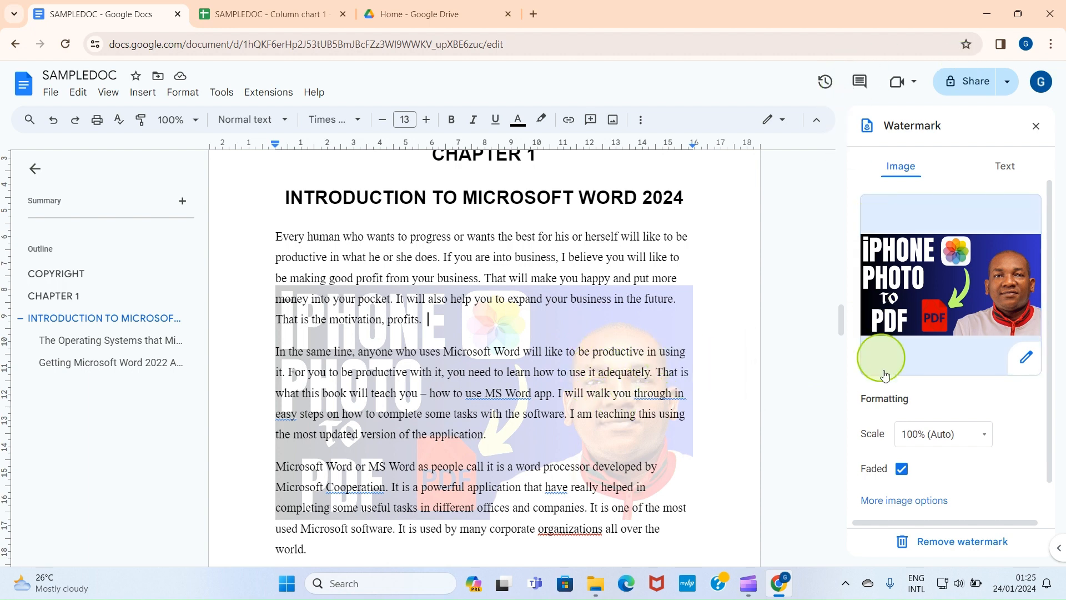
pyautogui.click(901, 469)
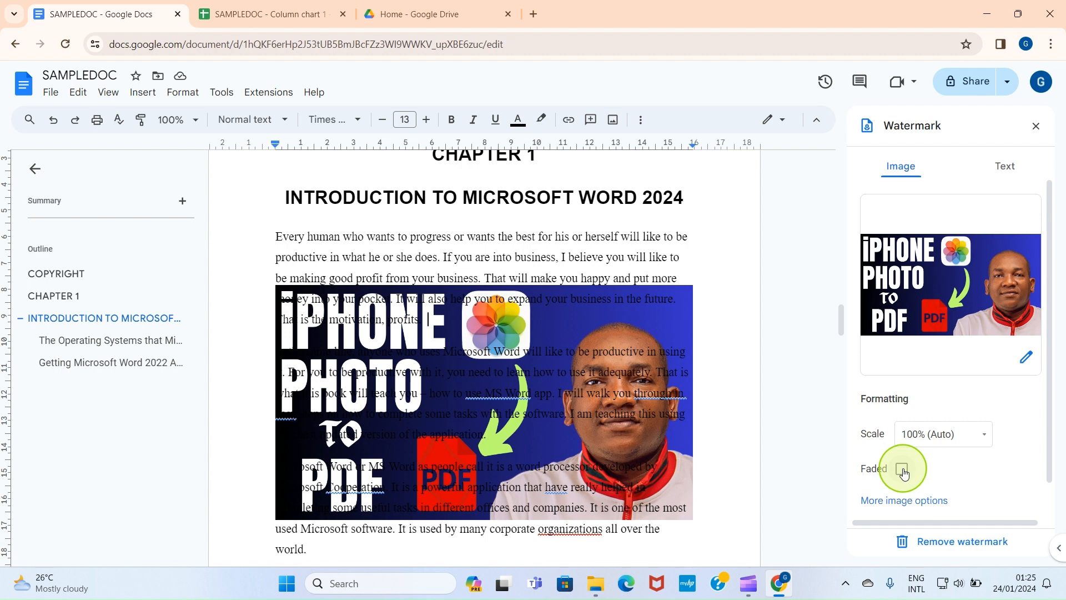
pyautogui.click(900, 469)
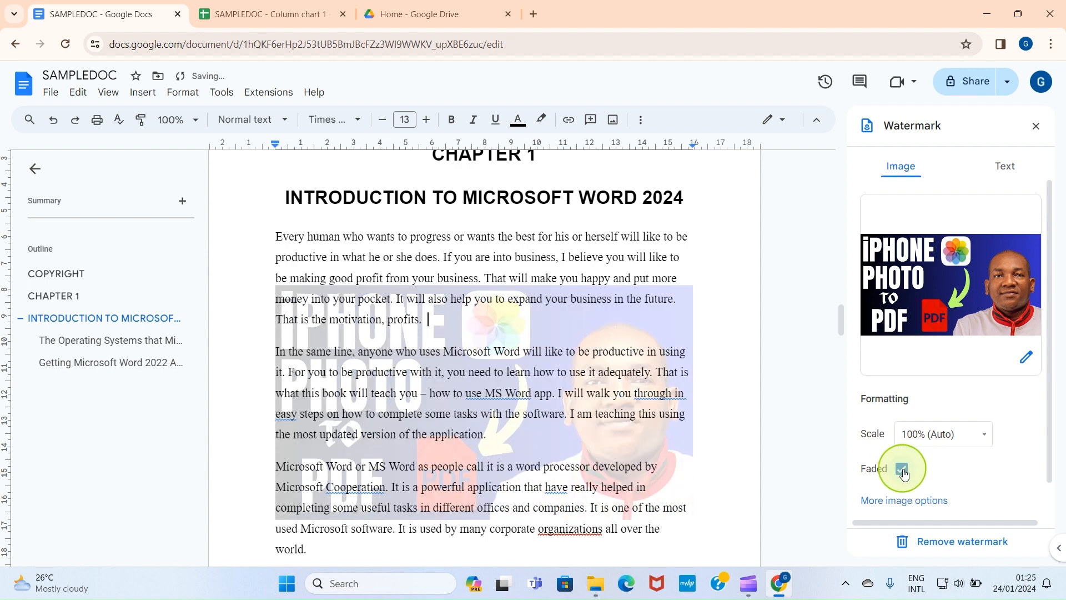
# Step: Replace the image watermark with a text watermark reading CONFIDENTIAL and apply it
pyautogui.click(1005, 169)
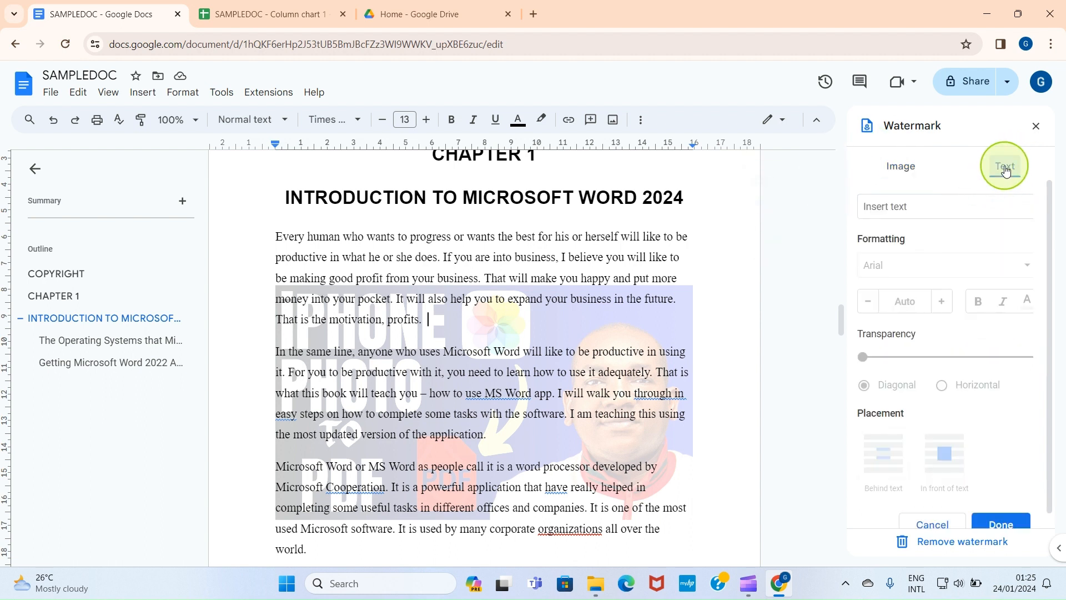
pyautogui.click(889, 211)
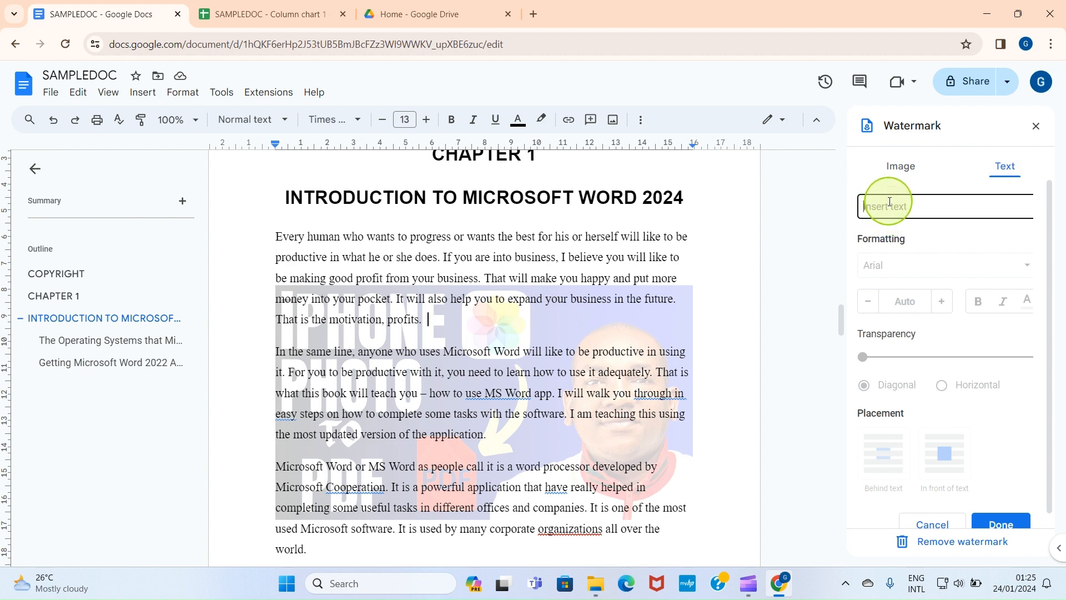
pyautogui.write('CONFIDENTIAL')
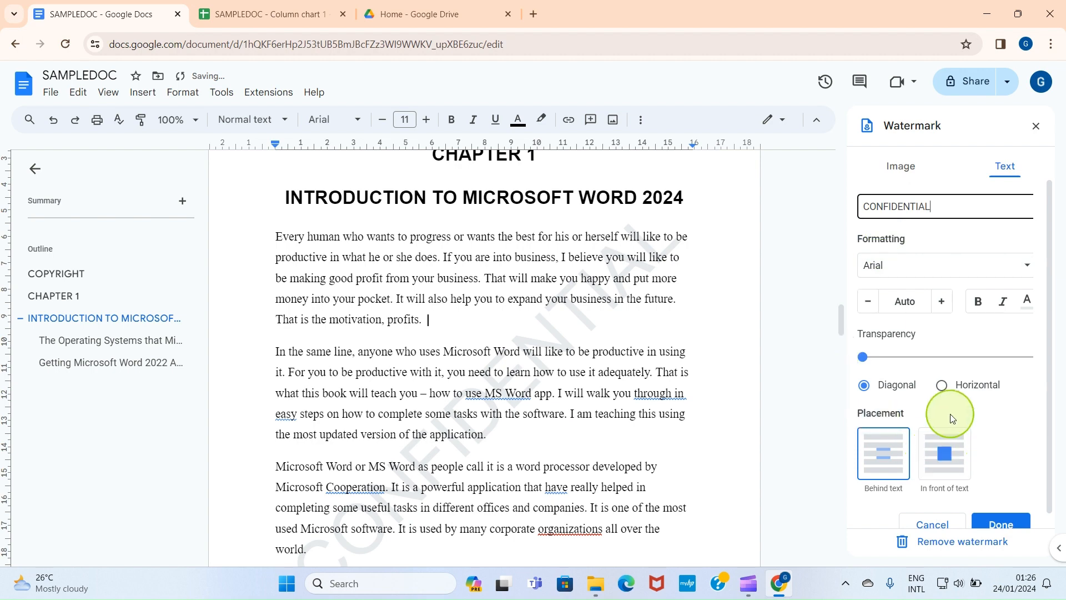
pyautogui.scroll(-1, 966, 444)
pyautogui.click(1015, 519)
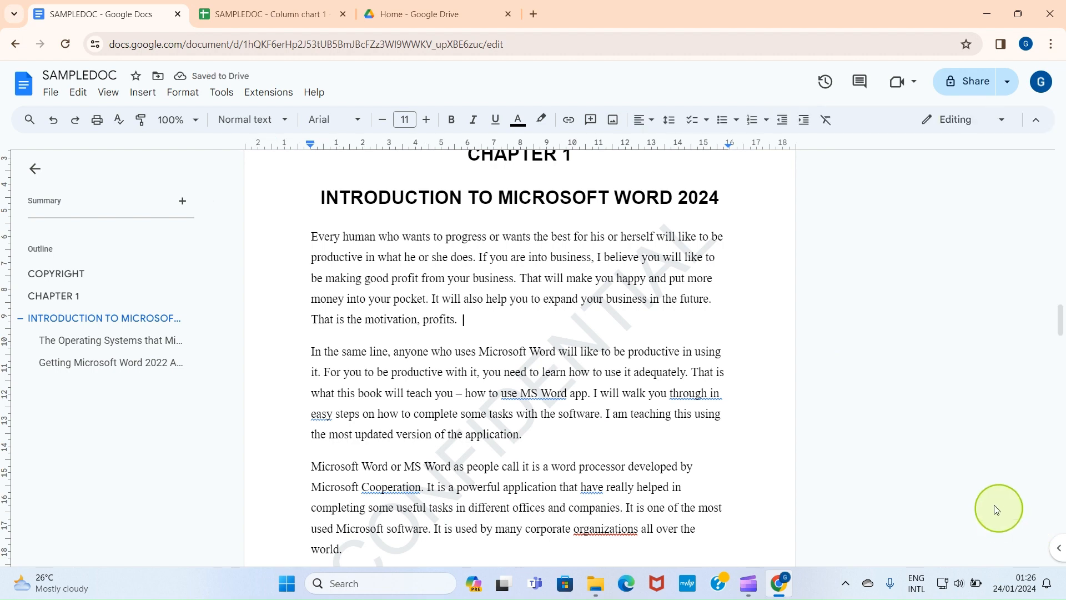
# Step: Look through the document's pages to check how the text watermark appears on each one
pyautogui.scroll(-2, 480, 371)
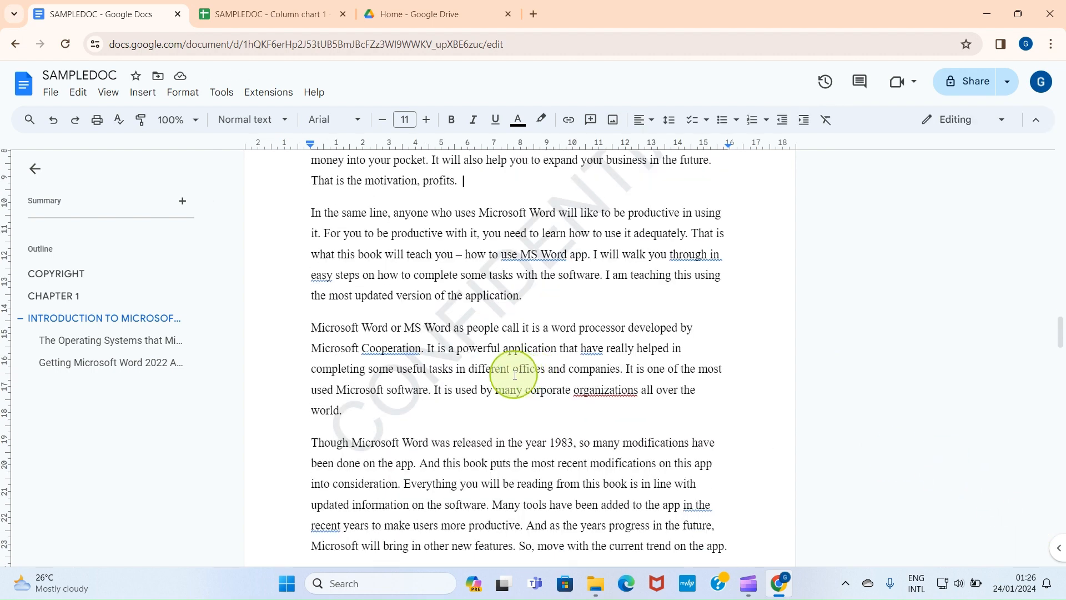
pyautogui.scroll(1, 499, 377)
pyautogui.scroll(1, 381, 467)
pyautogui.scroll(-7, 512, 451)
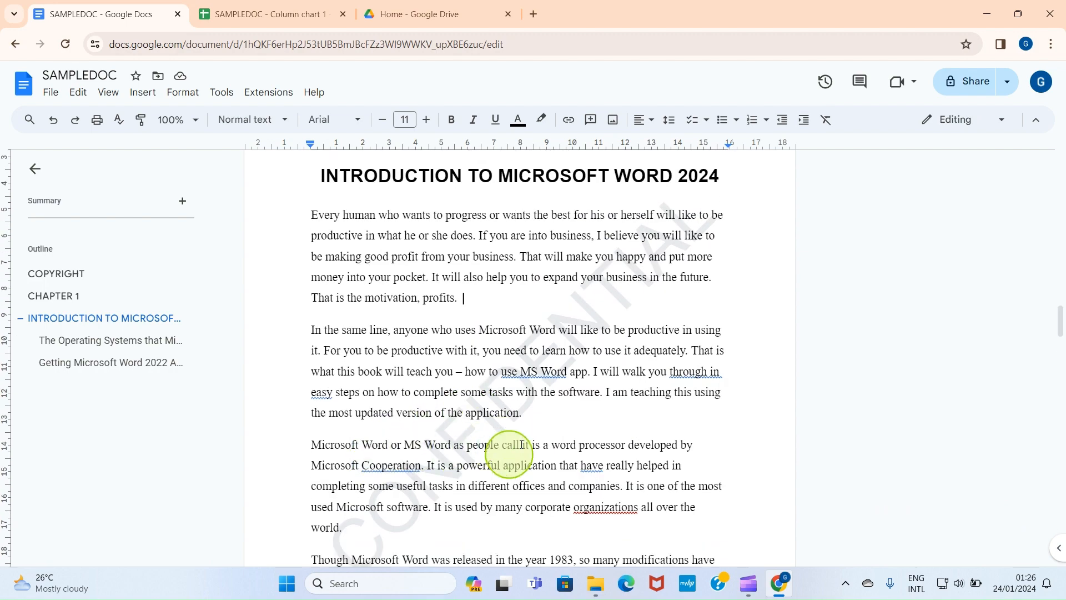
pyautogui.scroll(-10, 513, 425)
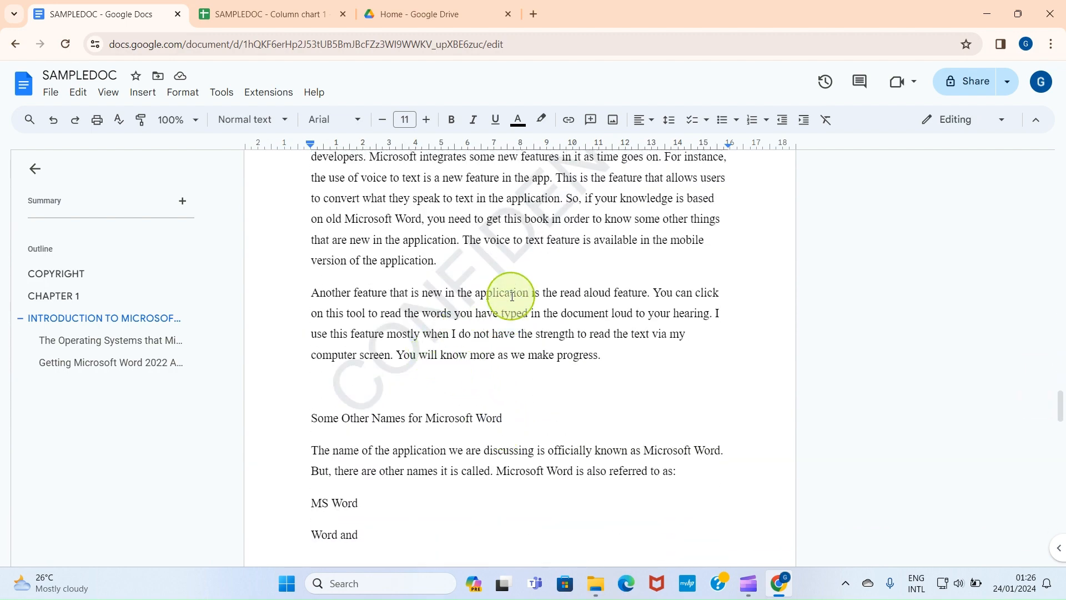
pyautogui.scroll(3, 500, 333)
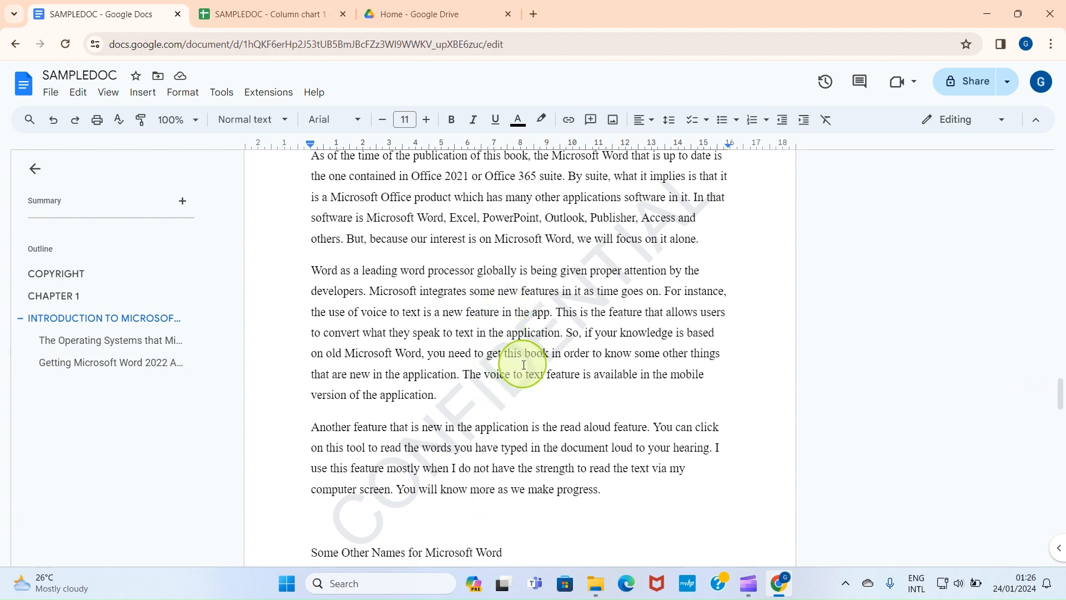
pyautogui.scroll(-4, 520, 361)
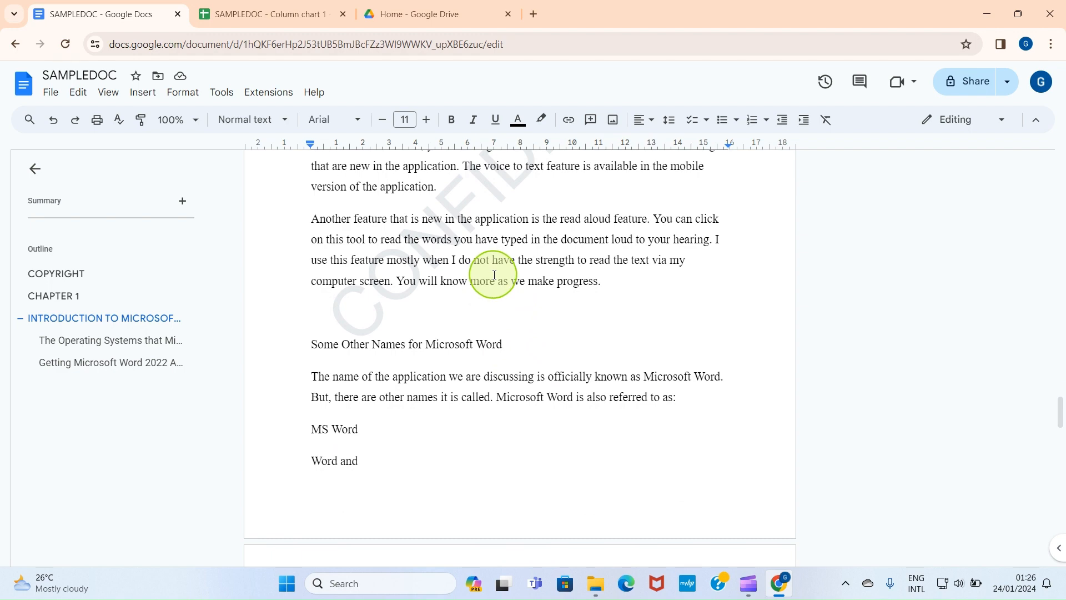
pyautogui.scroll(-4, 451, 342)
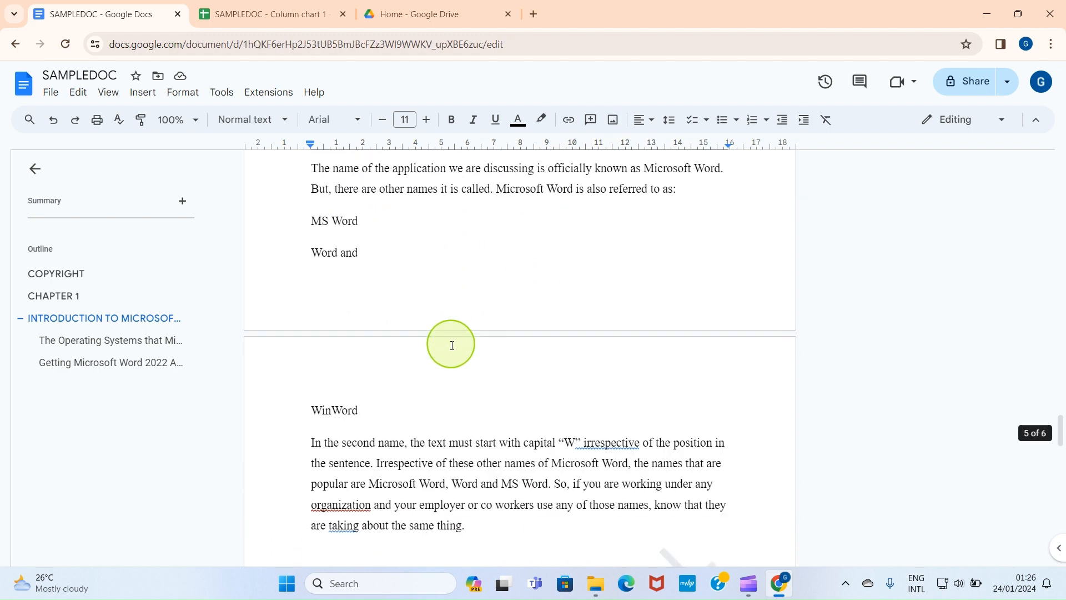
pyautogui.scroll(-8, 452, 345)
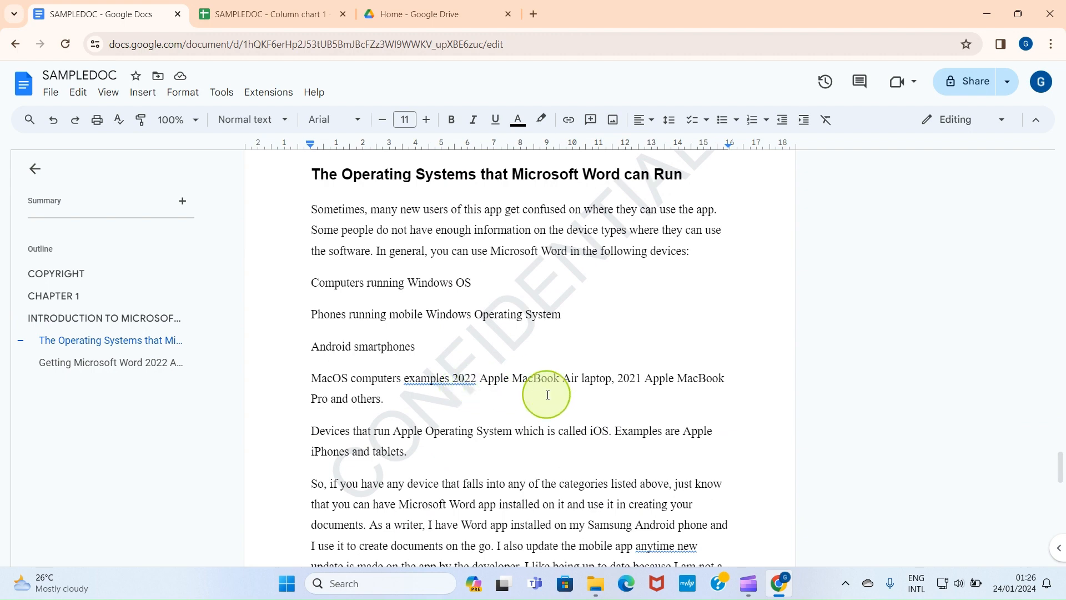
pyautogui.scroll(2, 526, 348)
pyautogui.scroll(-15, 522, 355)
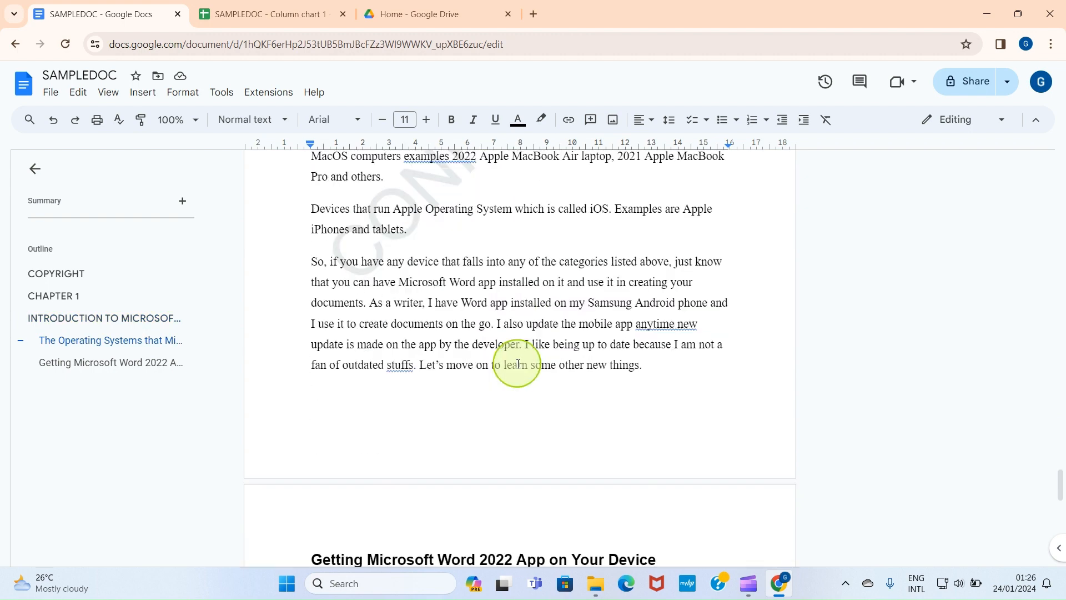
pyautogui.scroll(10, 516, 361)
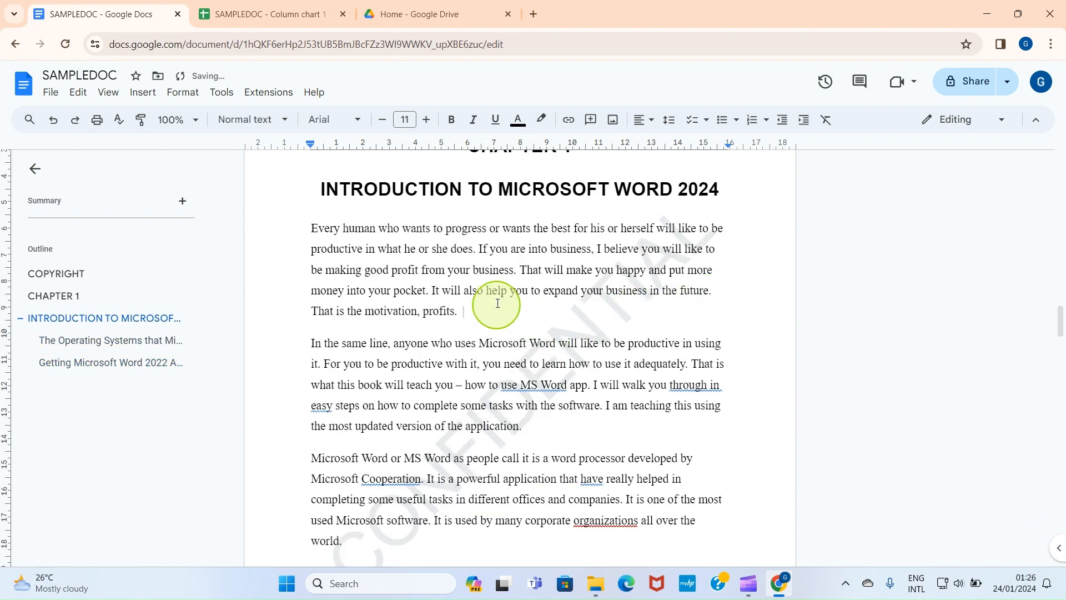
# Step: Remove the CONFIDENTIAL watermark by clearing its text and applying the change
pyautogui.click(492, 298)
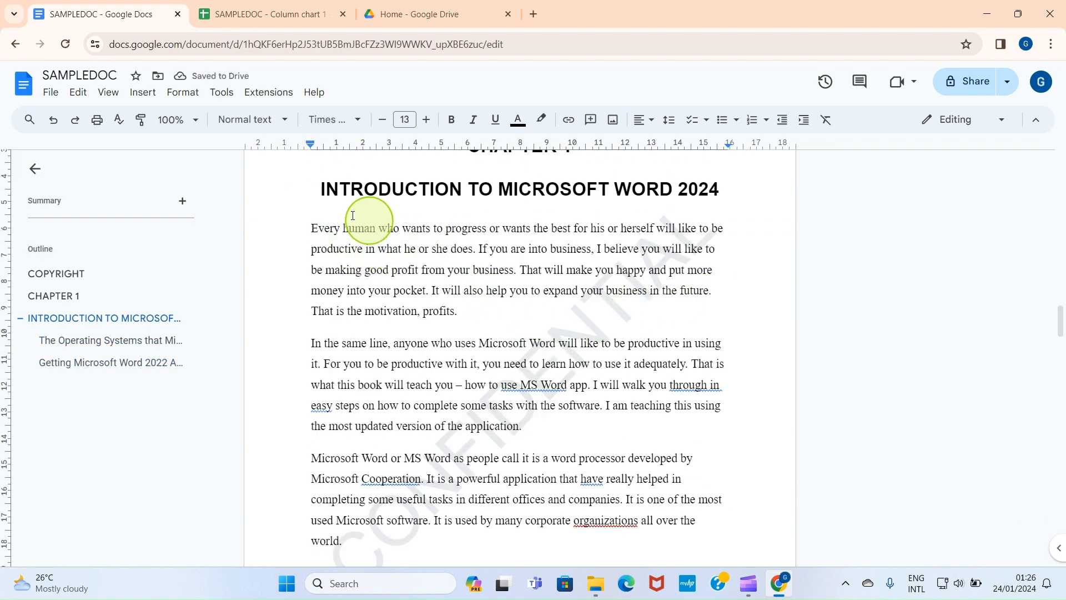
pyautogui.click(143, 94)
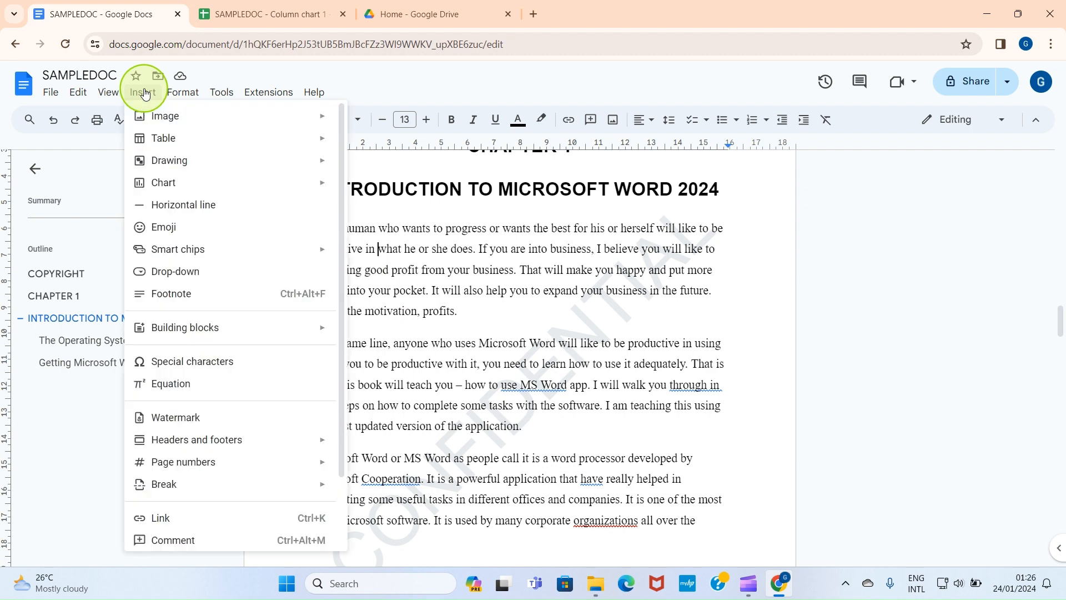
pyautogui.click(176, 421)
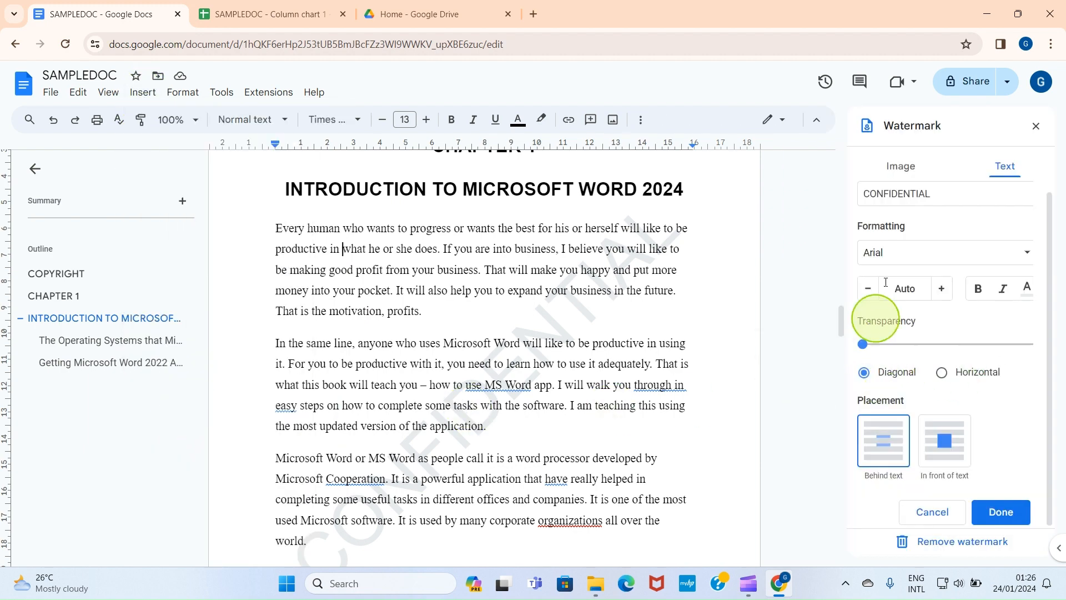
pyautogui.click(946, 190)
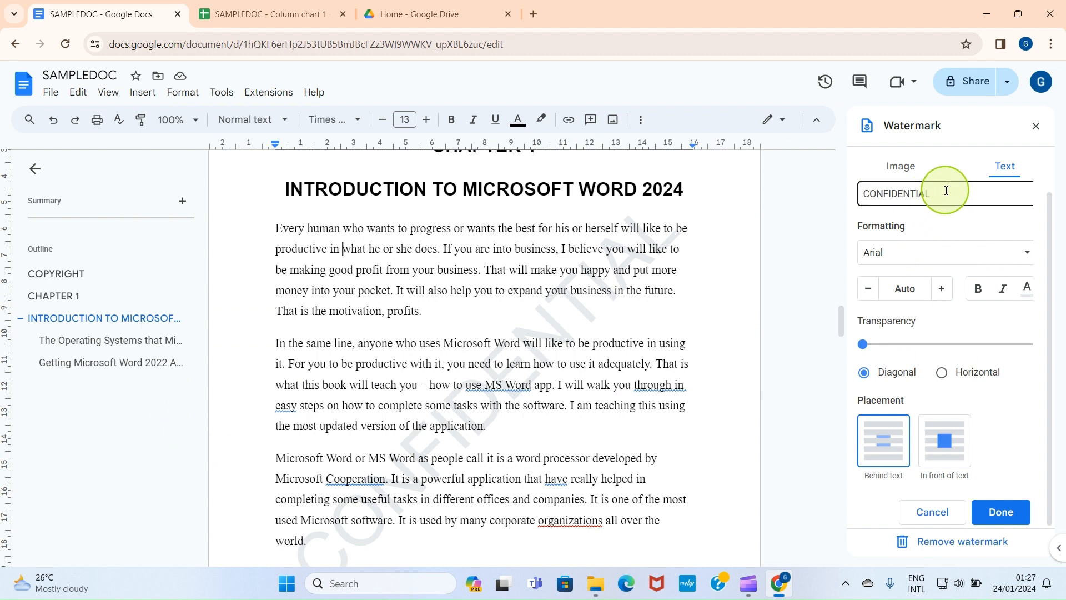
pyautogui.press('BackSpace')
pyautogui.press('BackSpace')
pyautogui.press('BackSpace')
pyautogui.press('BackSpace')
pyautogui.press('BackSpace')
pyautogui.press('BackSpace')
pyautogui.press('BackSpace')
pyautogui.press('BackSpace')
pyautogui.press('BackSpace')
pyautogui.press('BackSpace')
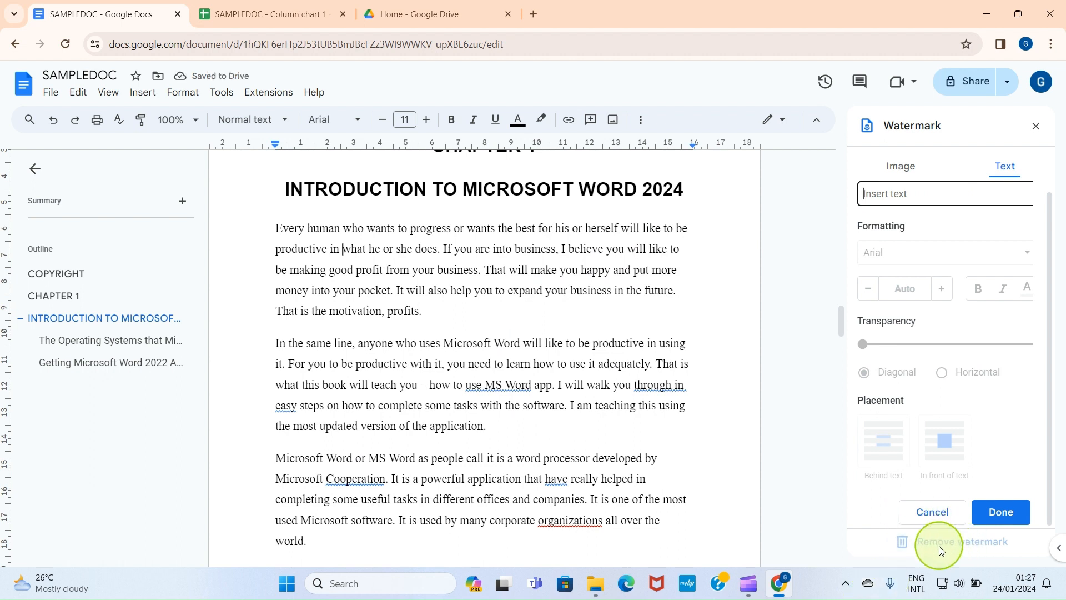
pyautogui.click(1001, 512)
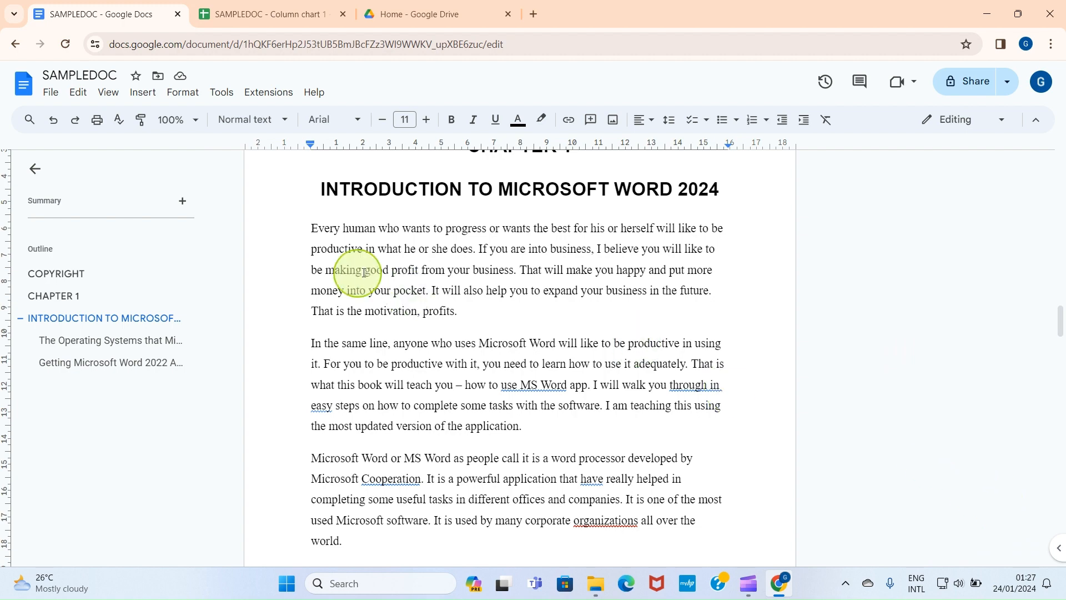
# Step: Add page numbers to the document header from the COPYRIGHT page, shown on the first page and starting at 1
pyautogui.scroll(6, 531, 309)
pyautogui.scroll(15, 531, 309)
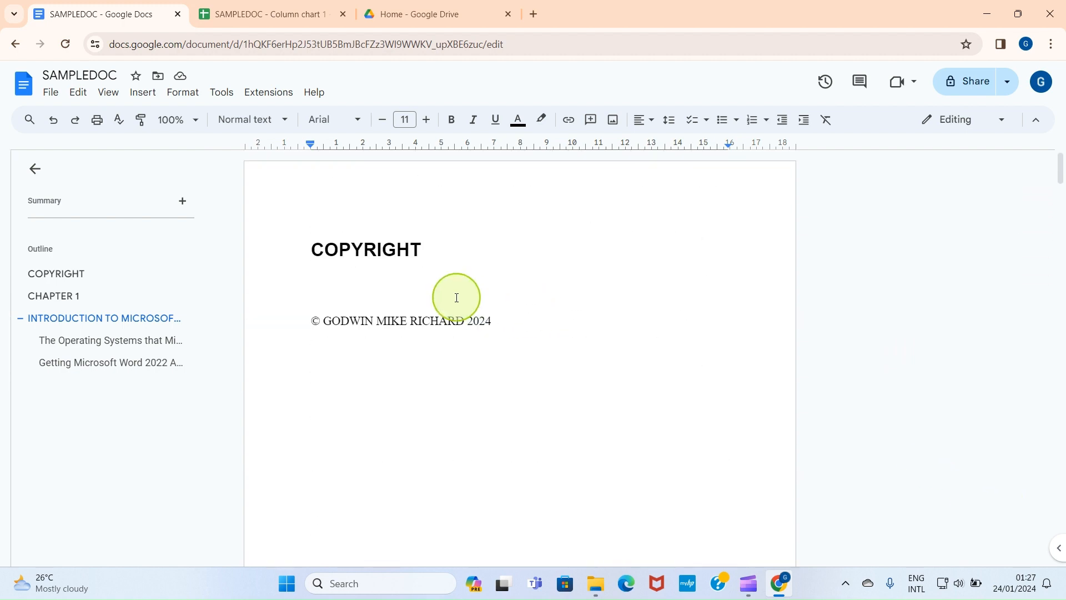
pyautogui.click(309, 249)
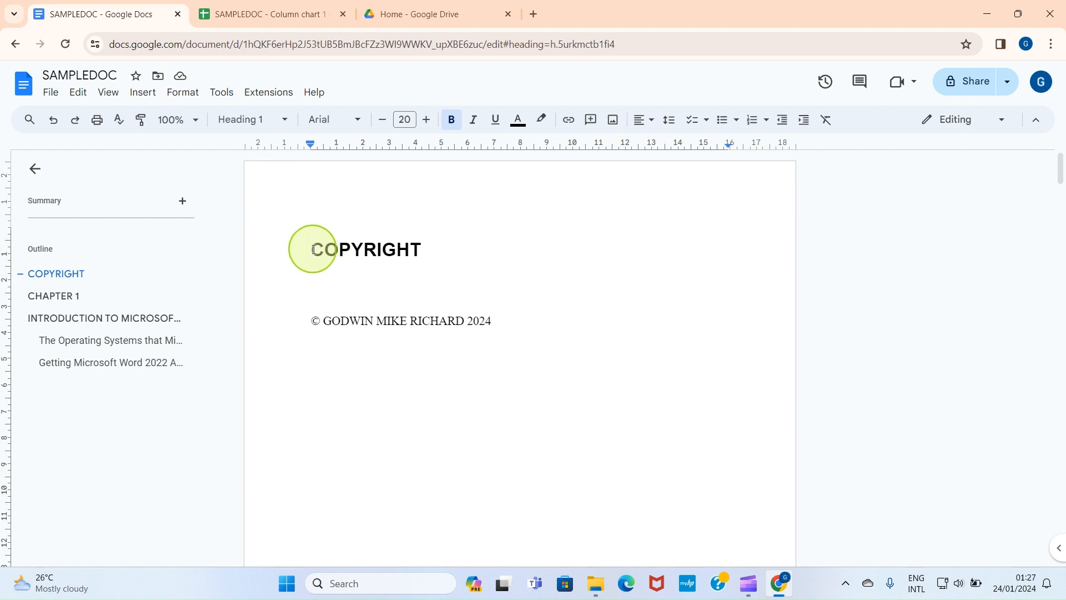
pyautogui.click(143, 92)
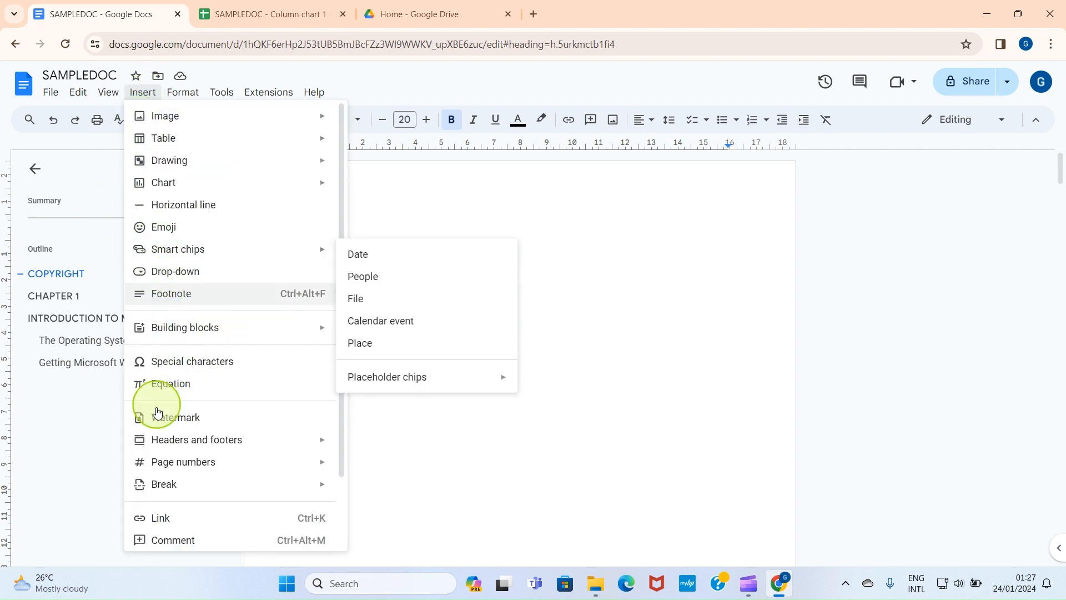
pyautogui.moveTo(196, 464)
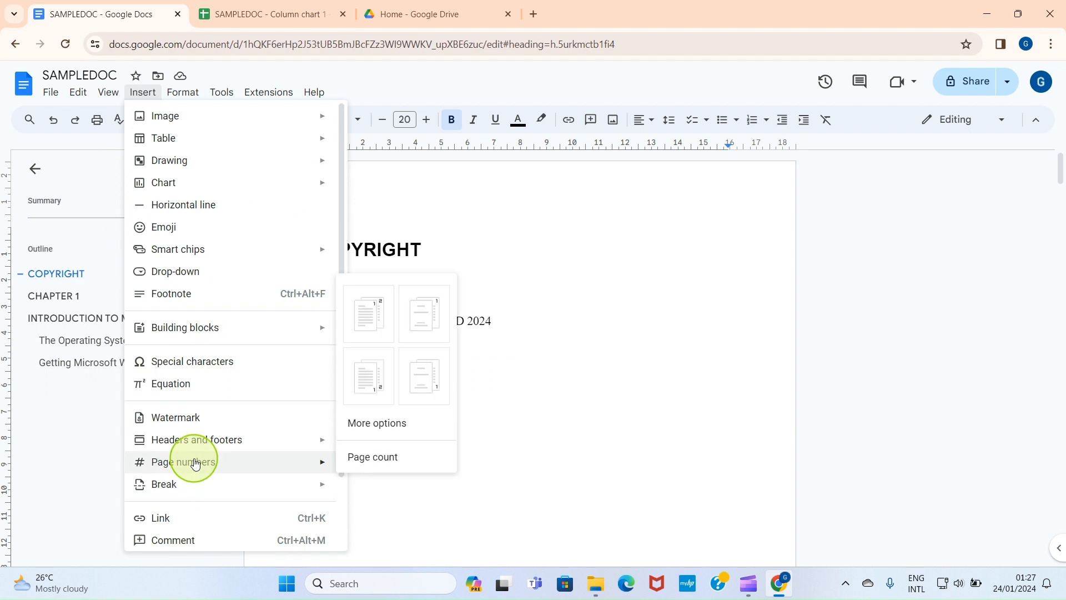
pyautogui.click(377, 423)
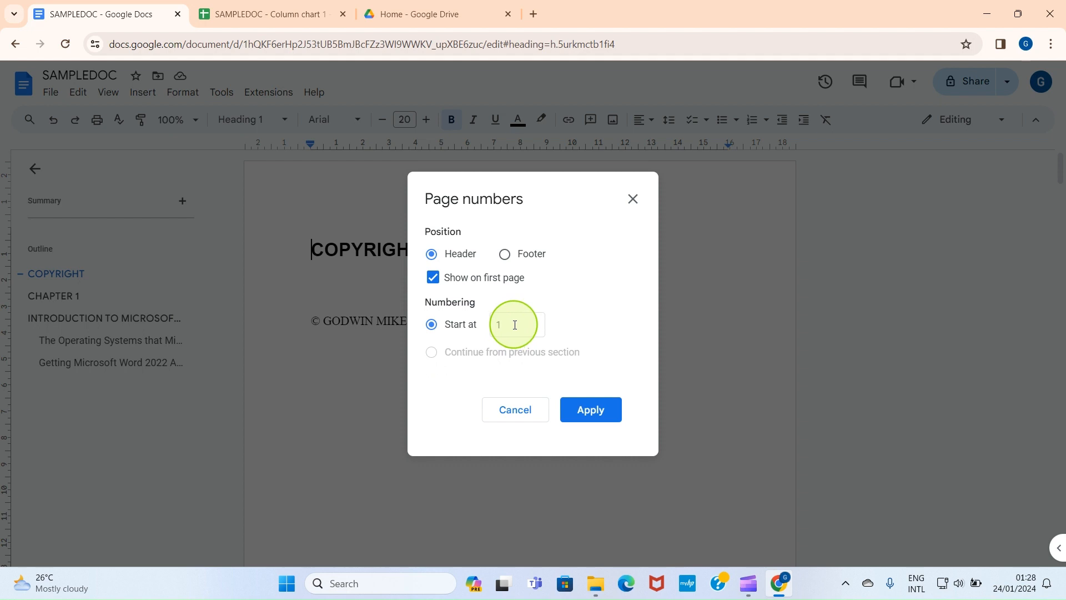
pyautogui.click(587, 409)
pyautogui.click(533, 387)
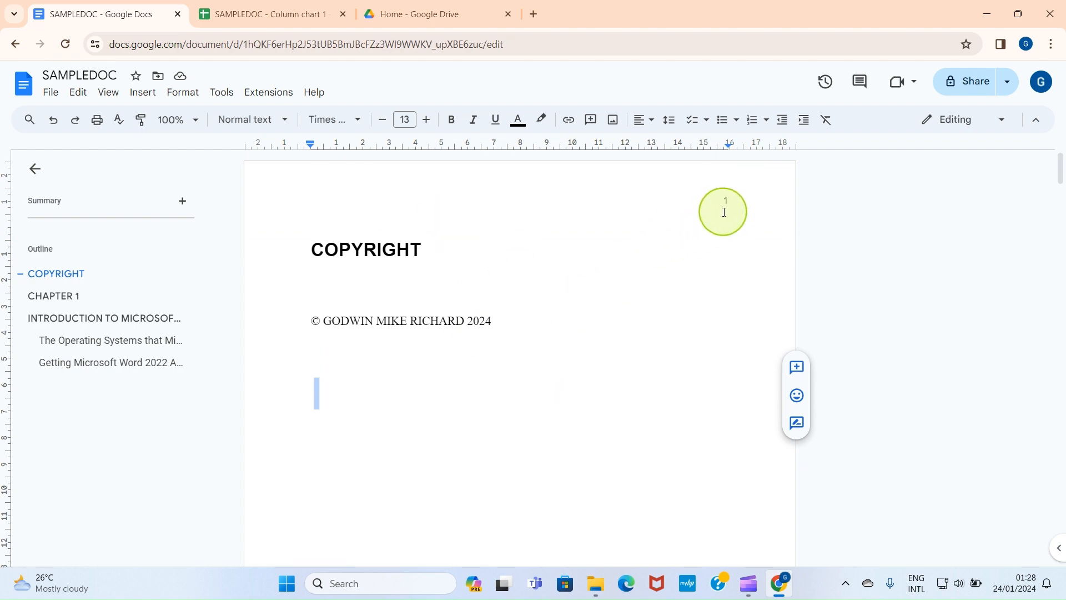
# Step: Look through the pages from COPYRIGHT to CHAPTER 1 to check the page numbers in the header
pyautogui.scroll(-5, 642, 319)
pyautogui.scroll(-5, 637, 335)
pyautogui.scroll(3, 663, 283)
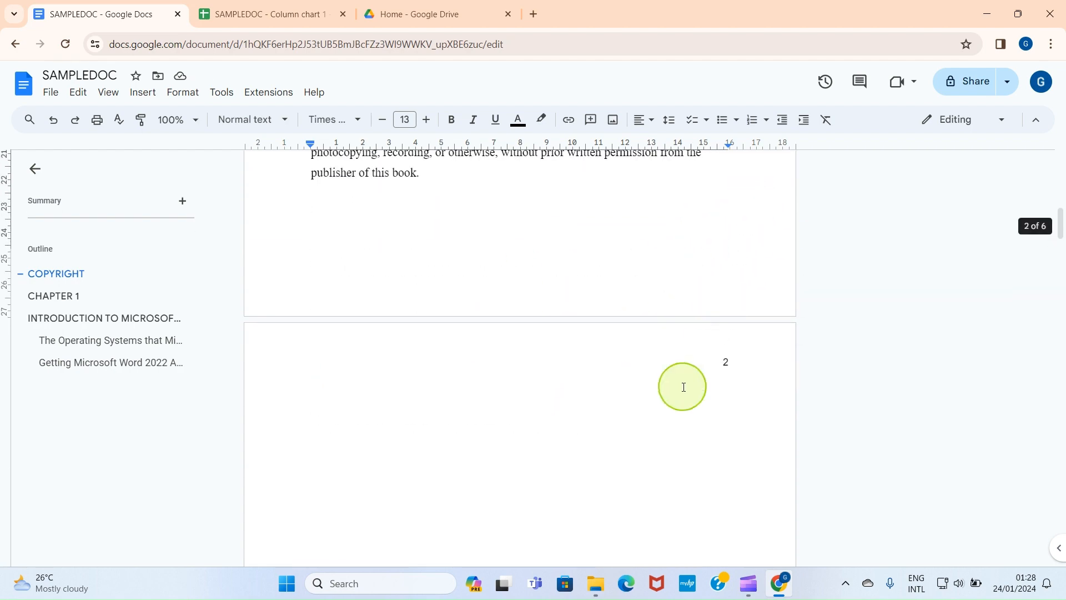
pyautogui.scroll(-8, 683, 383)
pyautogui.scroll(-4, 678, 425)
pyautogui.scroll(3, 688, 383)
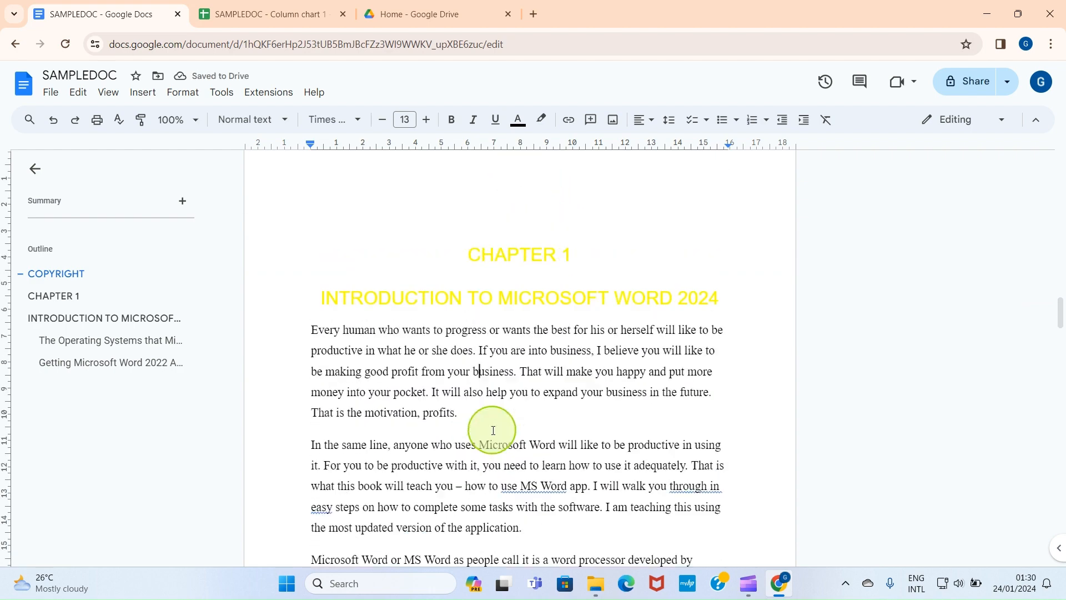
pyautogui.scroll(1, 491, 431)
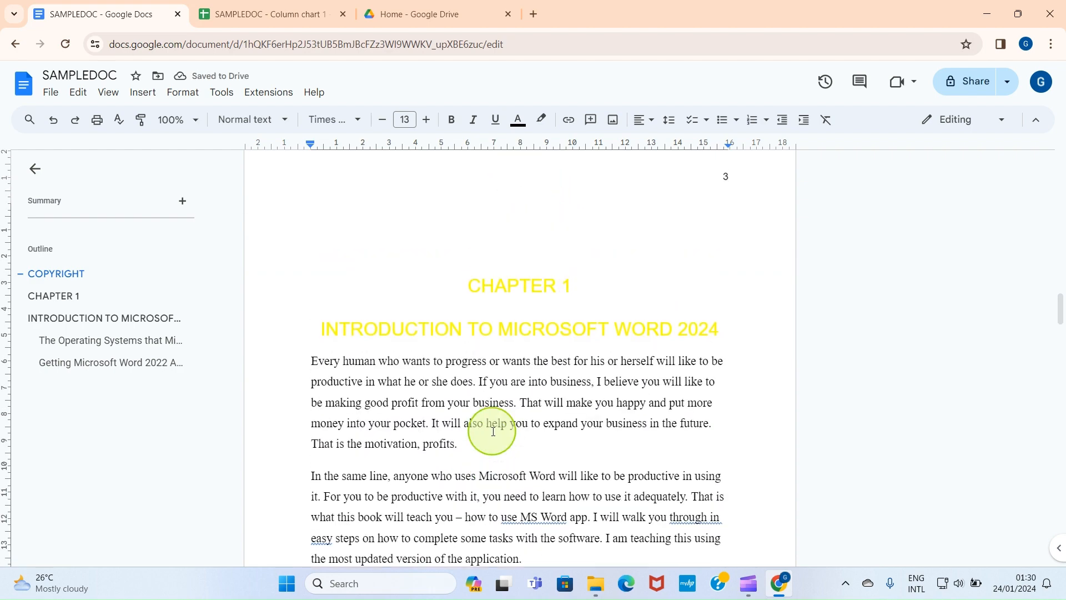
# Step: Clear the formatting of the yellow headings CHAPTER 1 and INTRODUCTION TO MICROSOFT WORD 2024
pyautogui.click(508, 284)
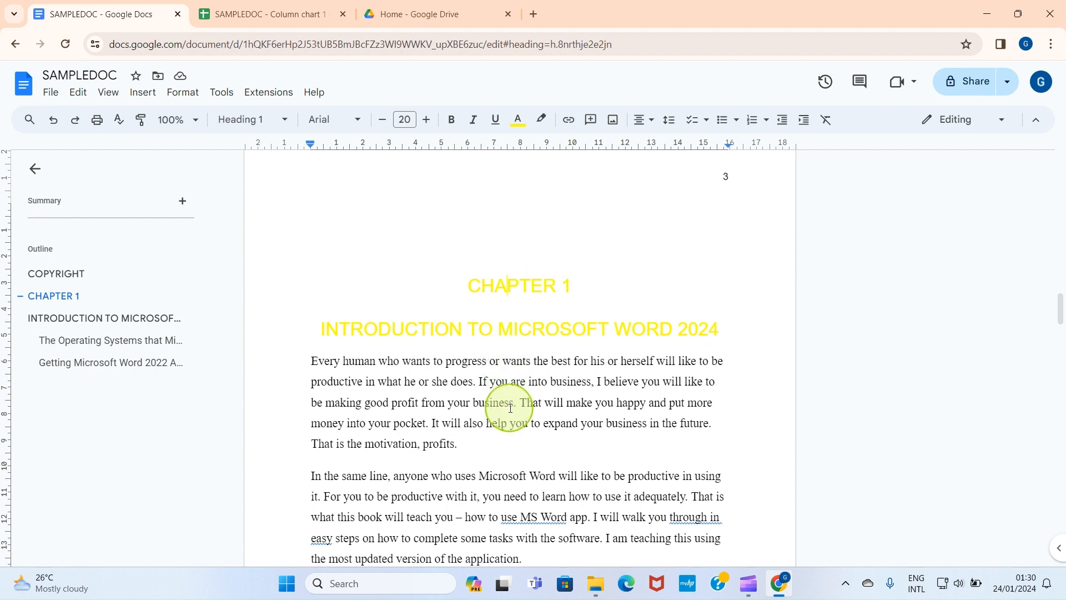
pyautogui.click(561, 400)
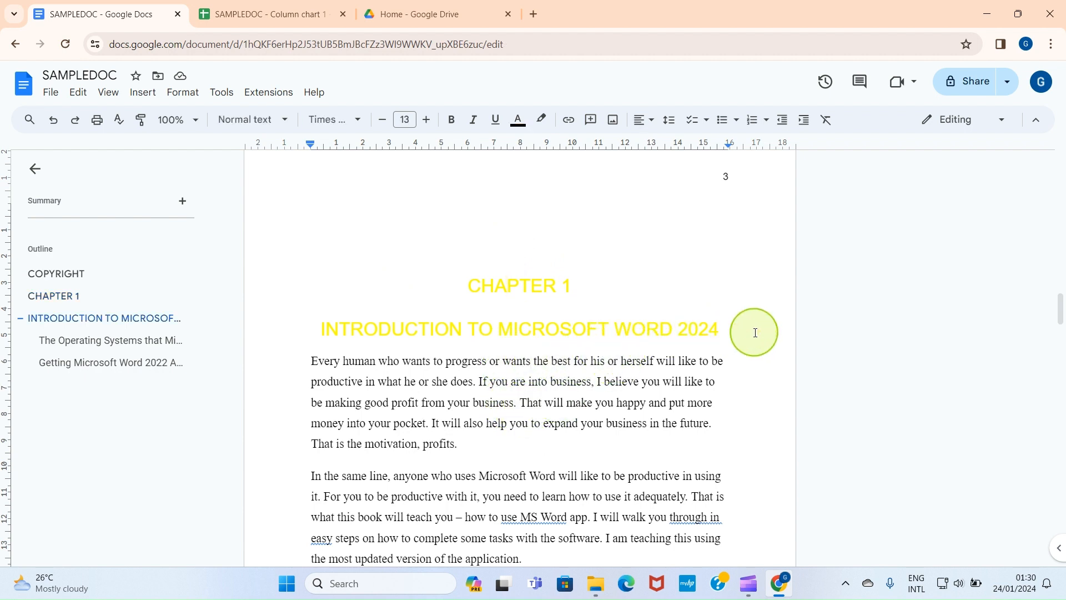
pyautogui.click(721, 331)
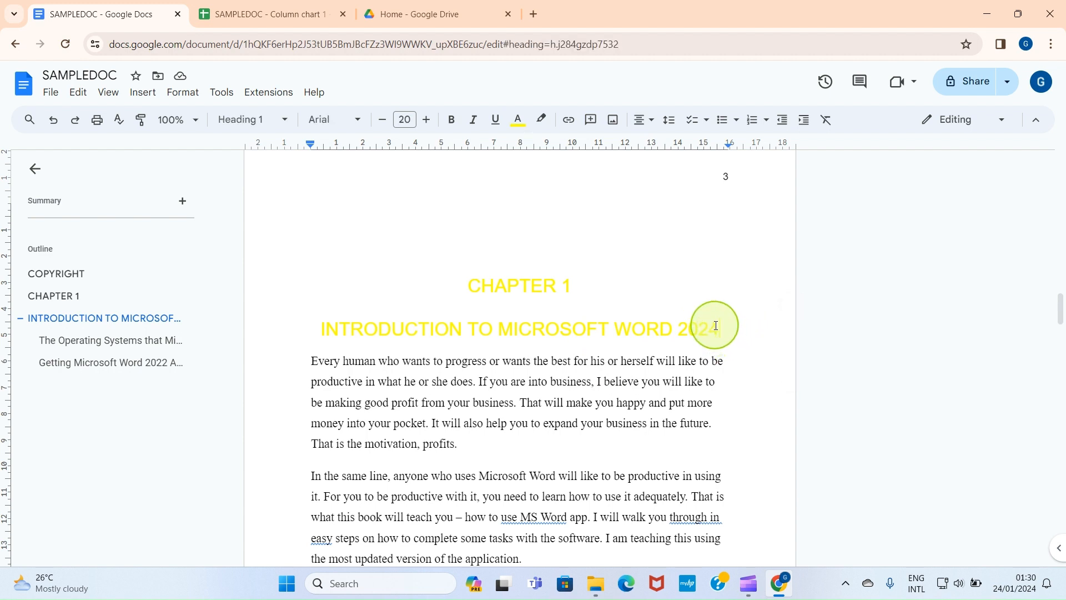
pyautogui.moveTo(724, 331); pyautogui.dragTo(474, 282)
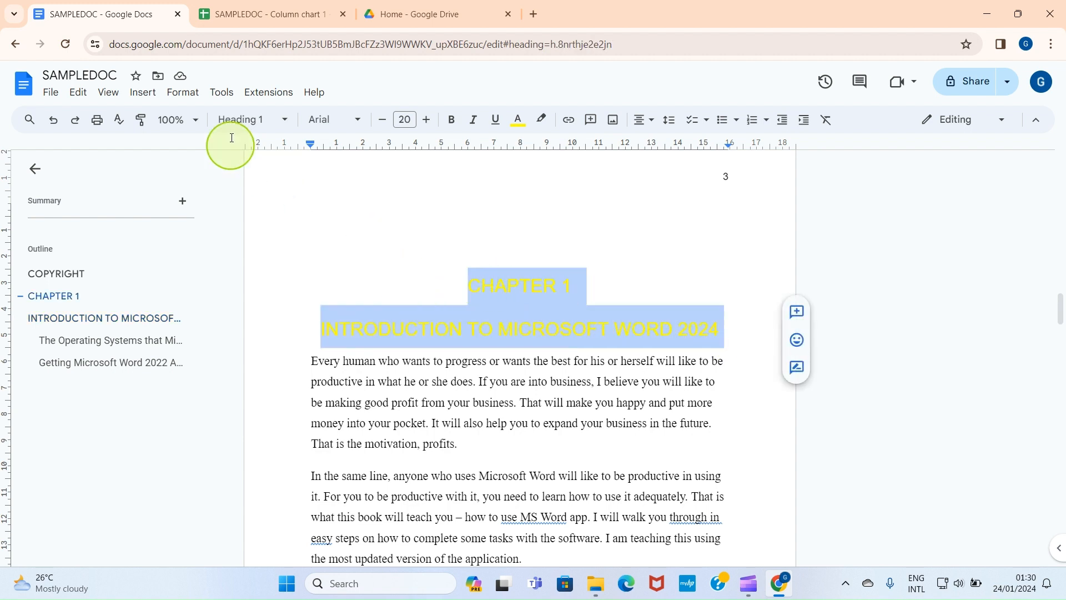
pyautogui.click(182, 93)
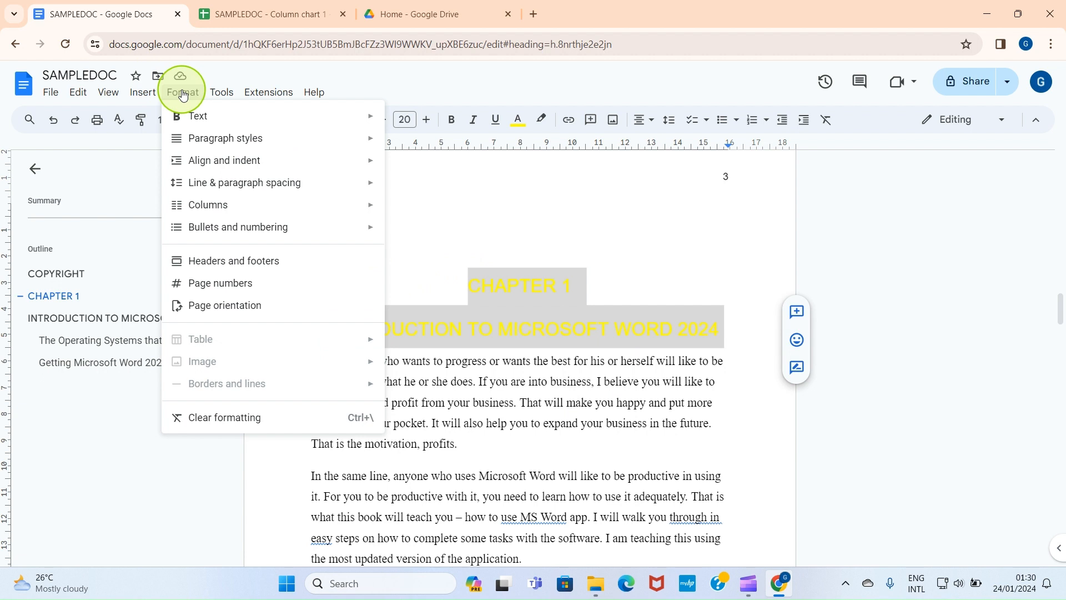
pyautogui.click(205, 418)
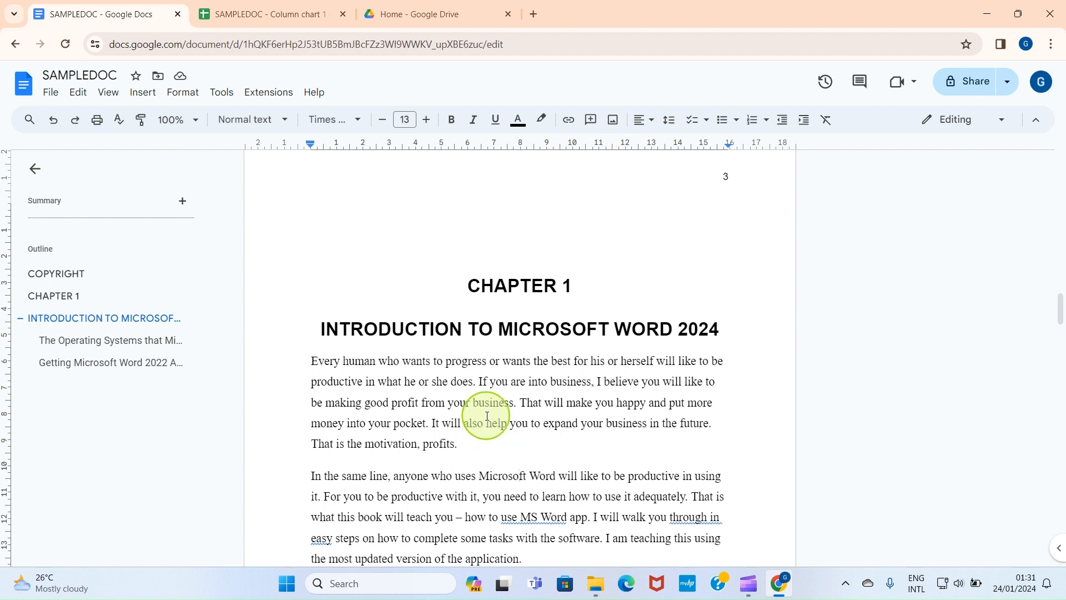
pyautogui.click(473, 443)
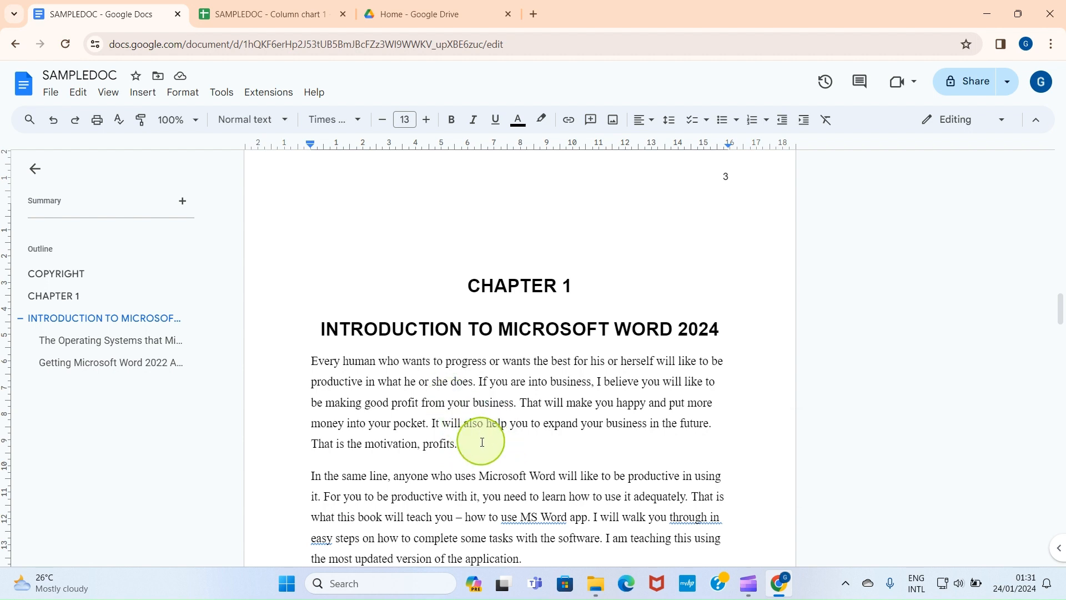
# Step: Check the document's word count and close the count without changing its display option
pyautogui.click(232, 95)
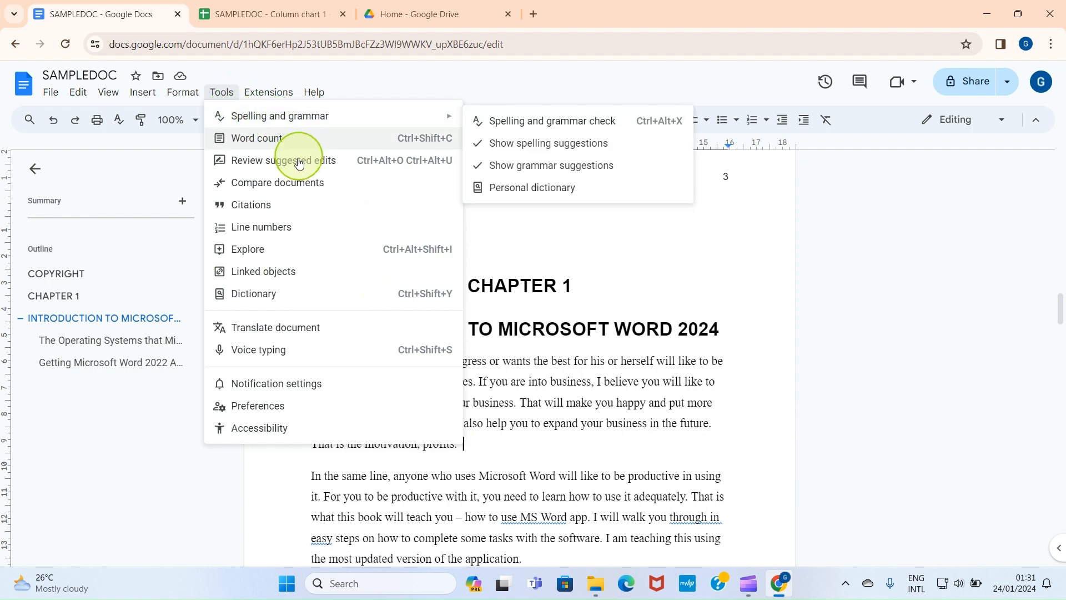
pyautogui.moveTo(274, 116)
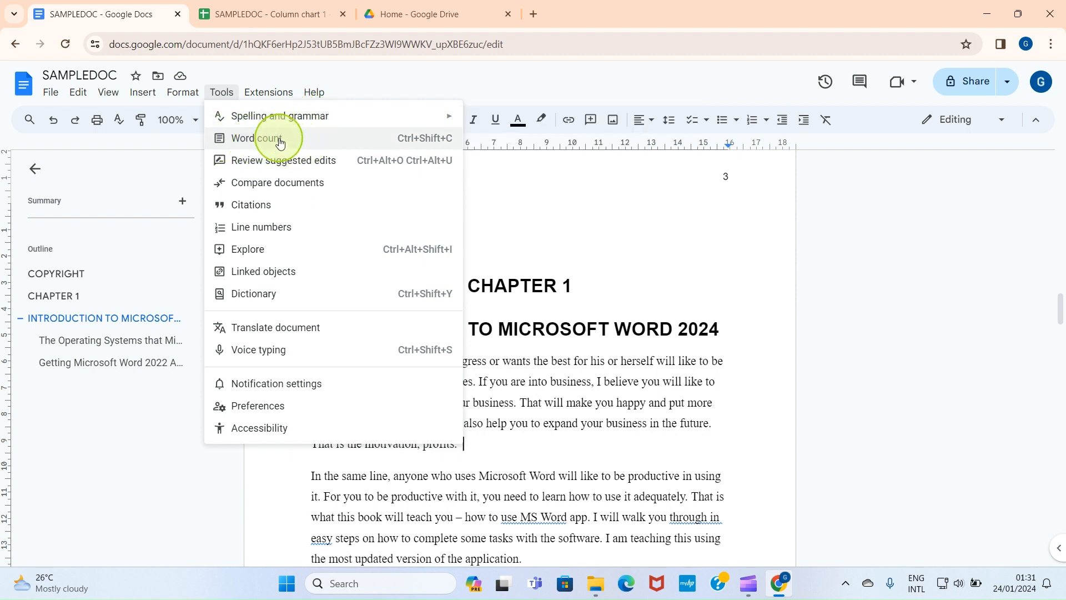
pyautogui.click(258, 141)
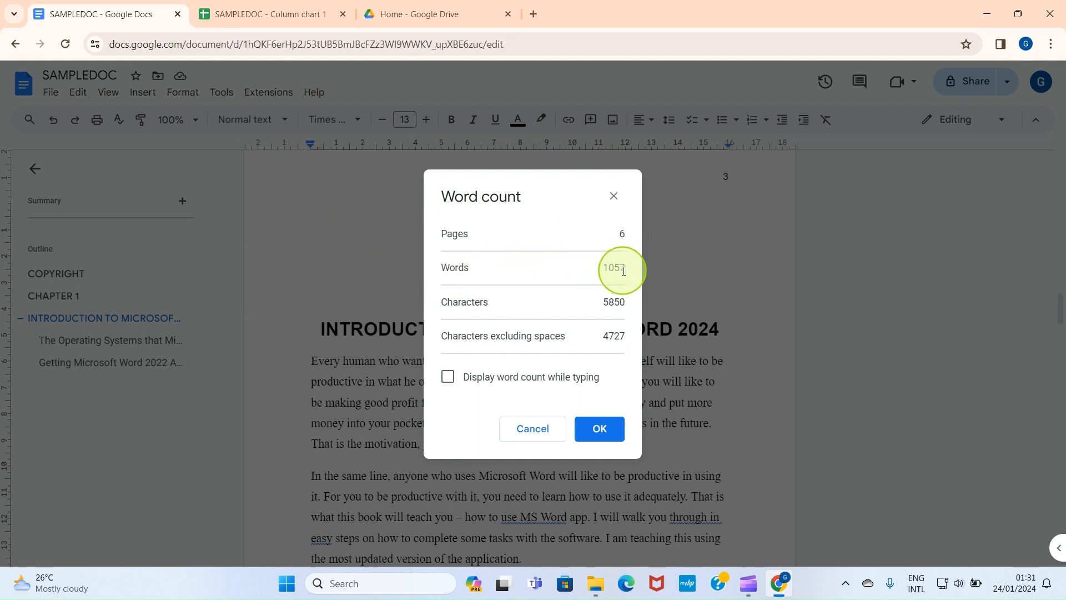
pyautogui.click(609, 431)
# Step: Add an empty line after the first paragraph of CHAPTER 1, which ends with "That is the motivation, profits."
pyautogui.click(221, 92)
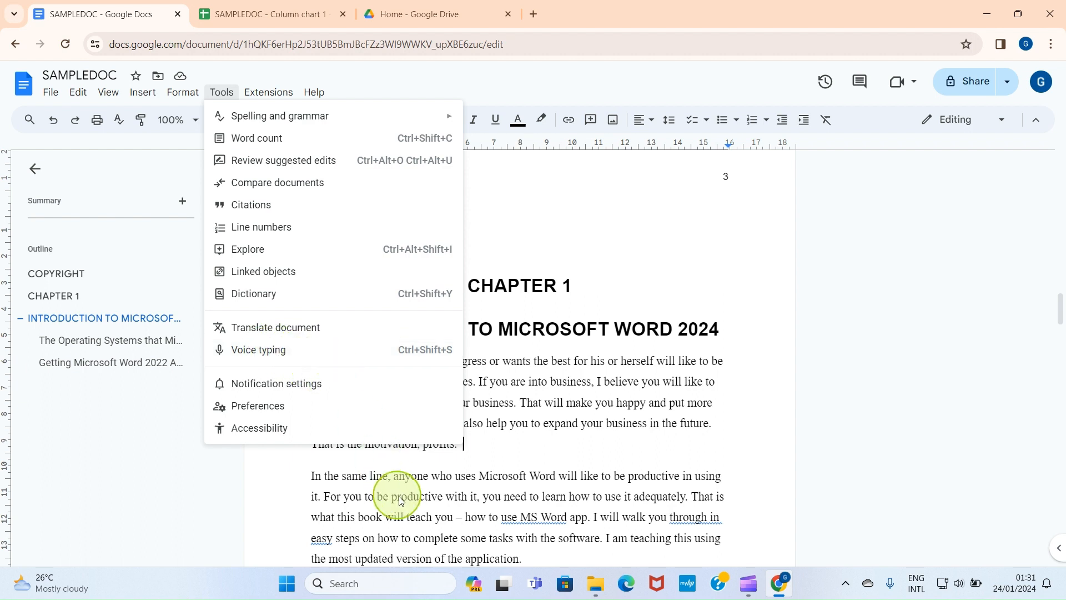
pyautogui.click(387, 481)
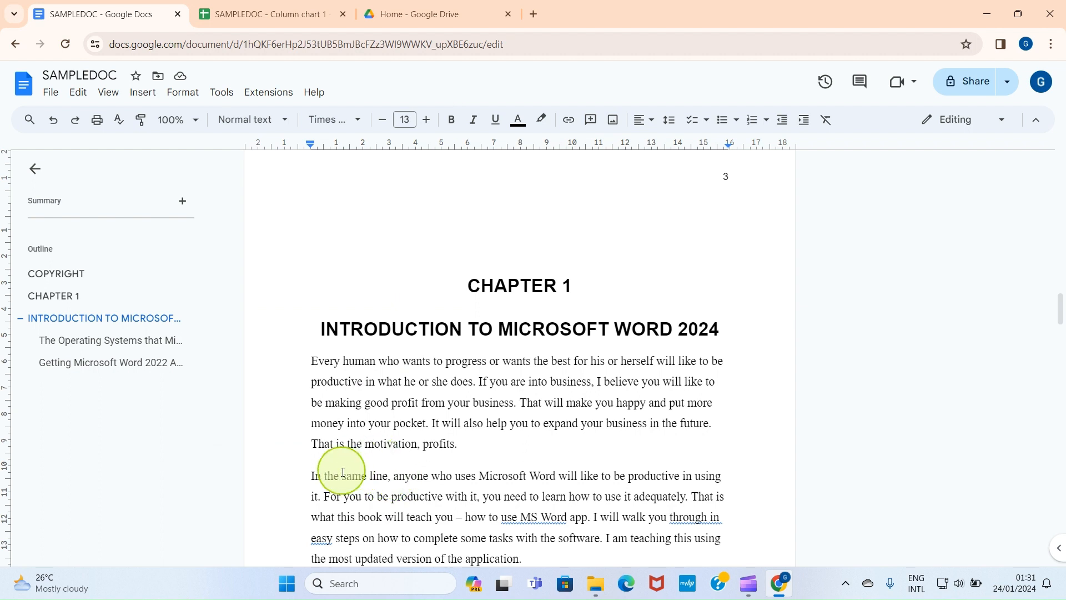
pyautogui.click(461, 443)
pyautogui.press('Return')
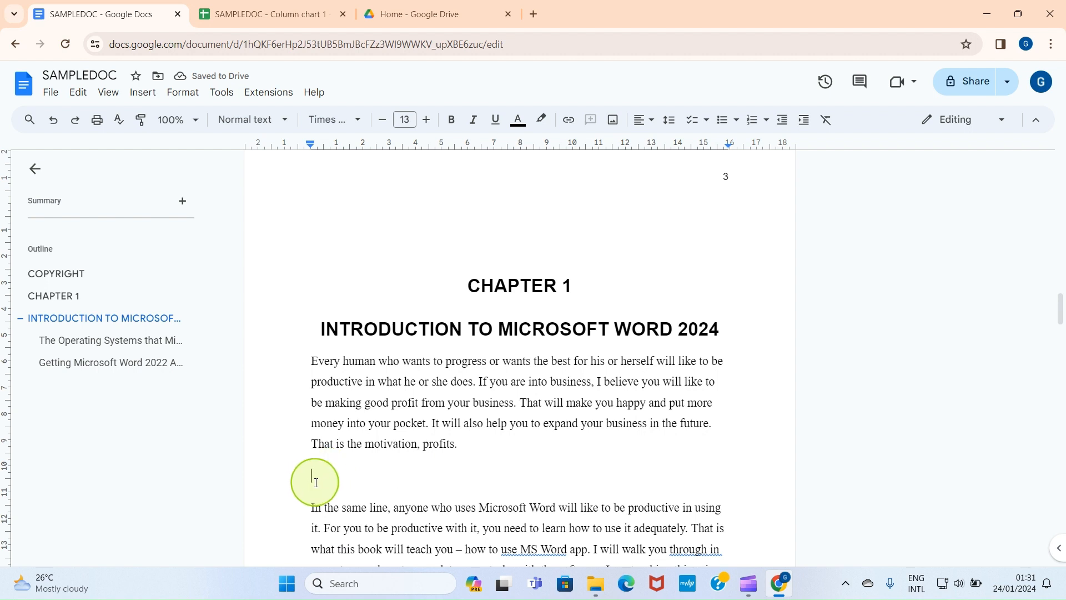
# Step: Dictate a short greeting on the empty line with voice typing, allowing microphone use on every visit, and stop the dictation
pyautogui.click(220, 93)
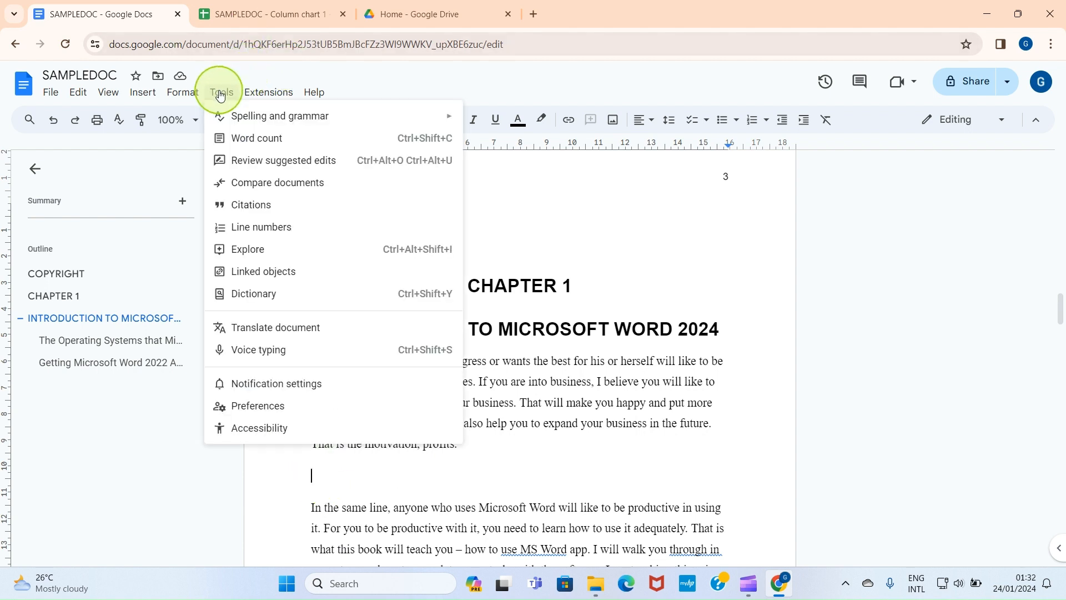
pyautogui.click(262, 354)
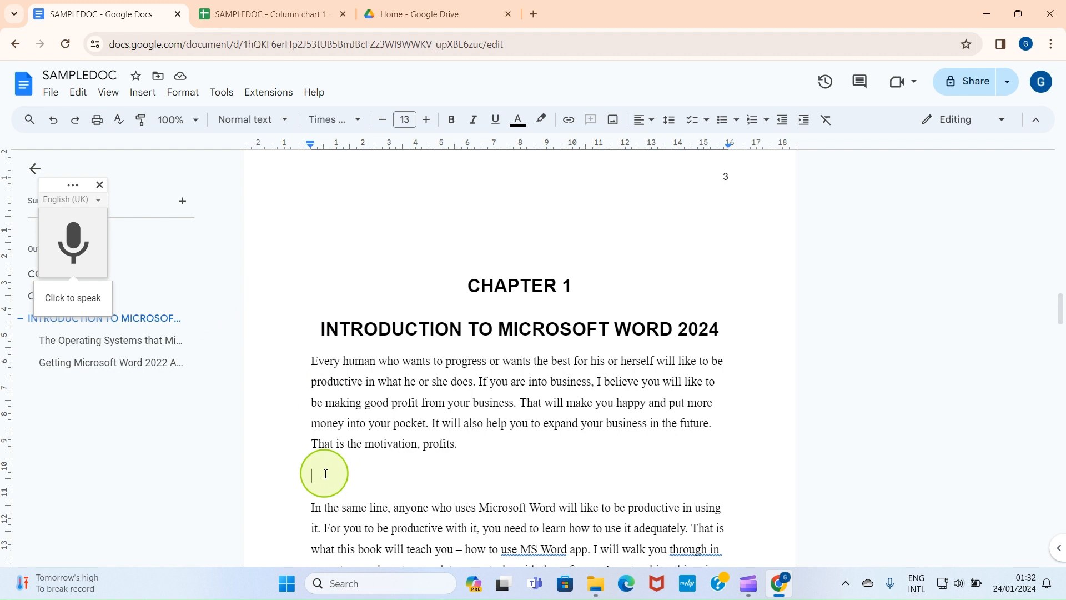
pyautogui.click(75, 239)
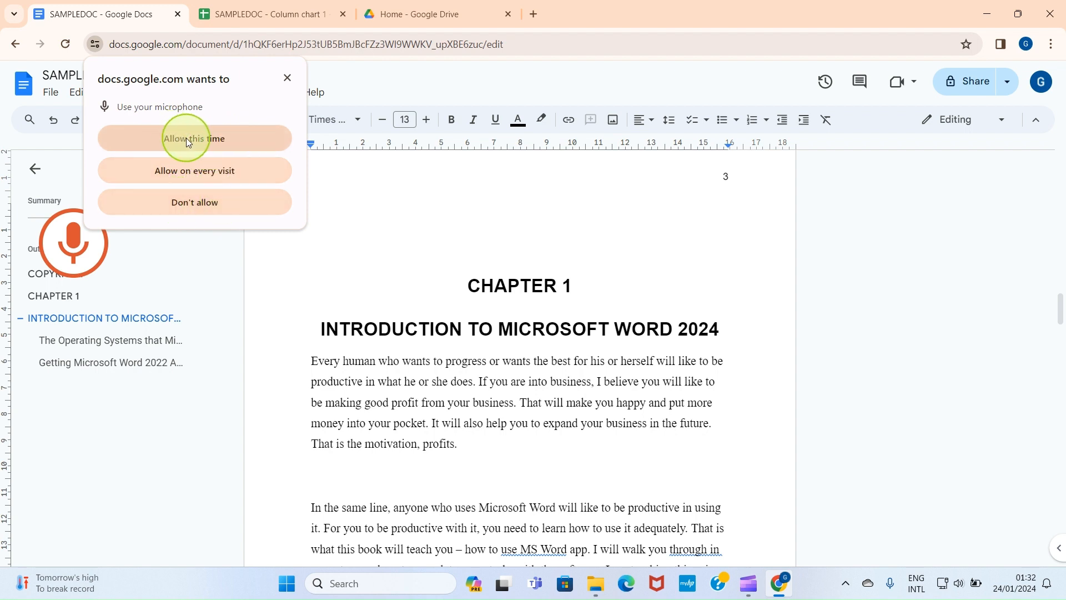
pyautogui.click(197, 170)
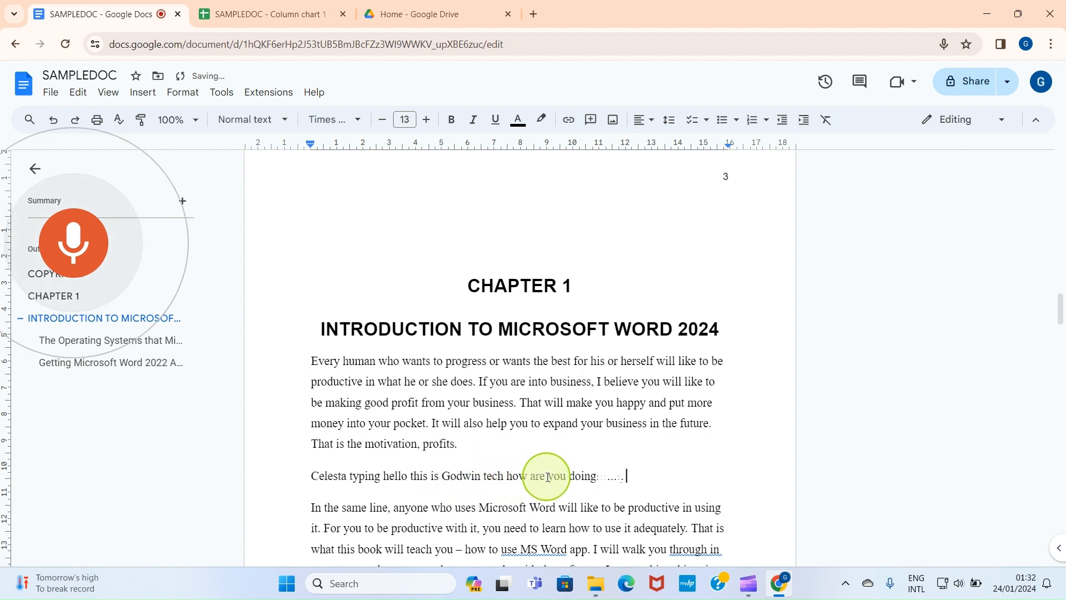
pyautogui.click(74, 242)
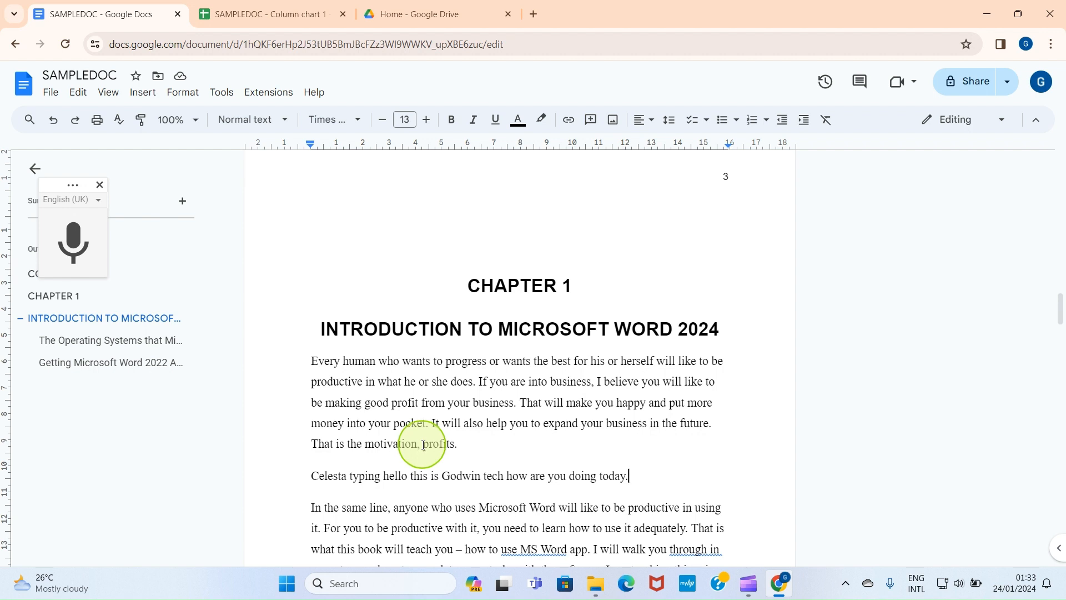
# Step: Download the document as a Microsoft Word (.docx) file and return to the text
pyautogui.click(390, 402)
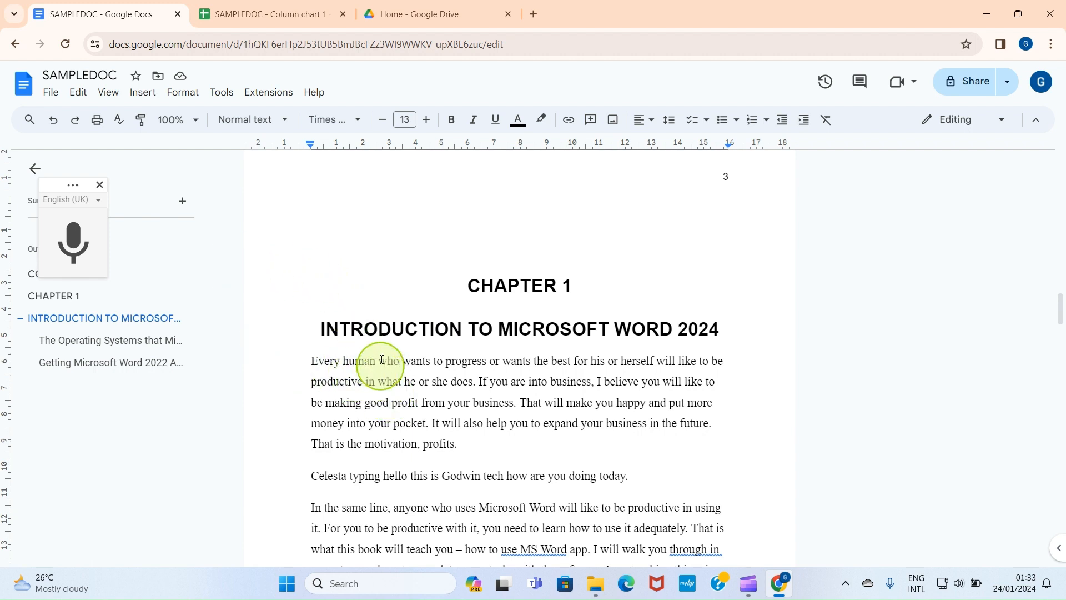
pyautogui.click(51, 93)
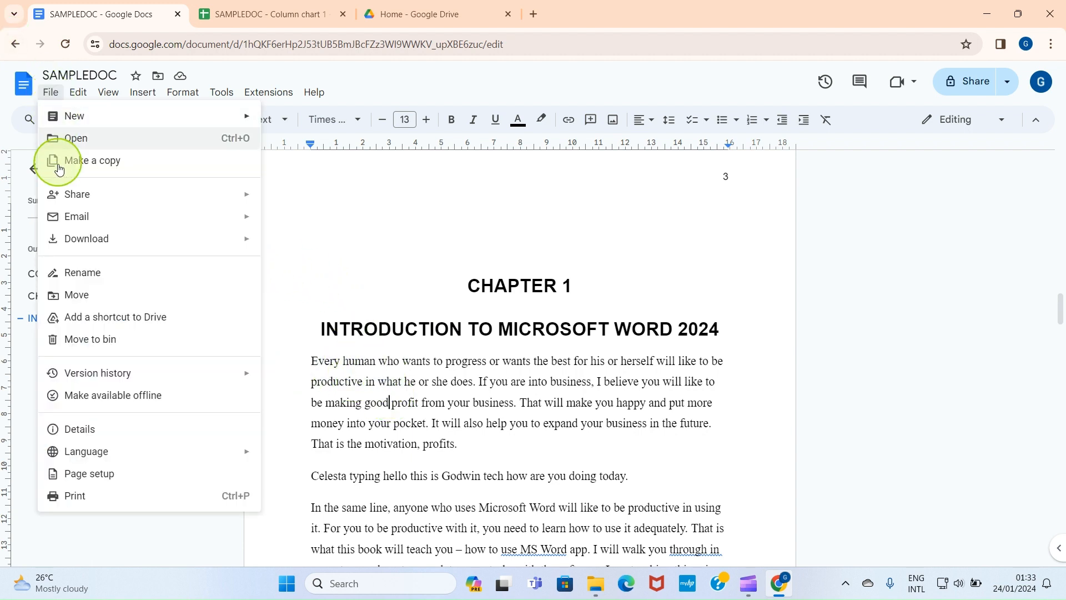
pyautogui.moveTo(89, 240)
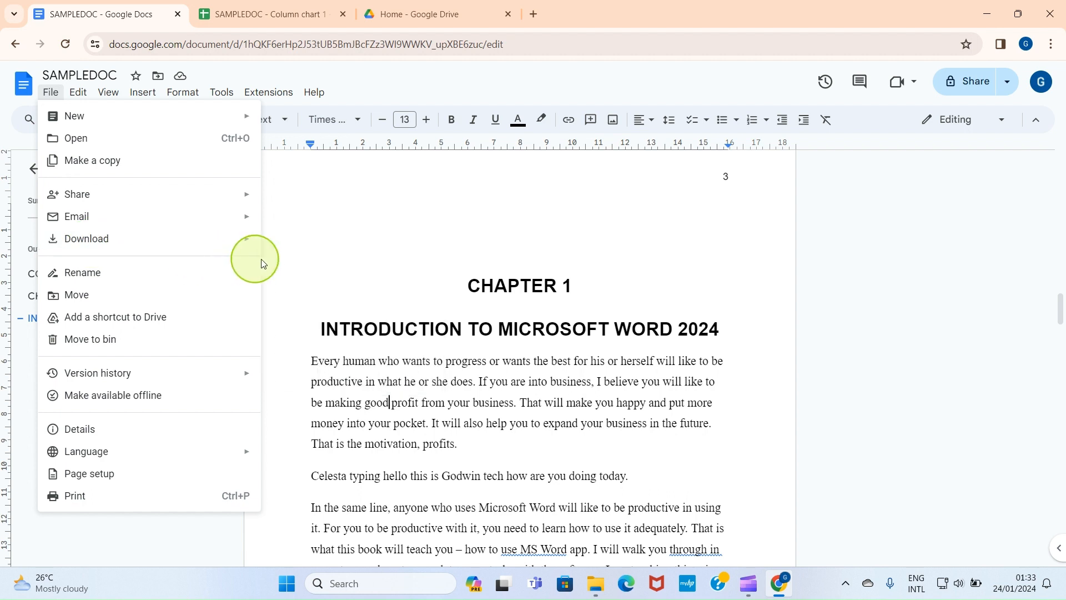
pyautogui.click(190, 241)
pyautogui.click(298, 253)
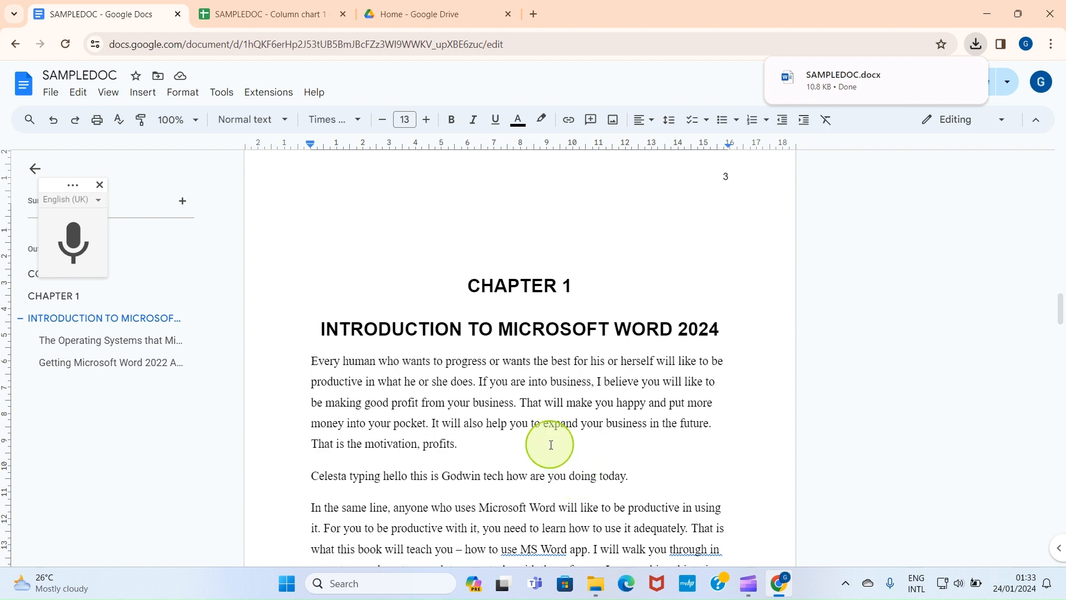
pyautogui.click(508, 444)
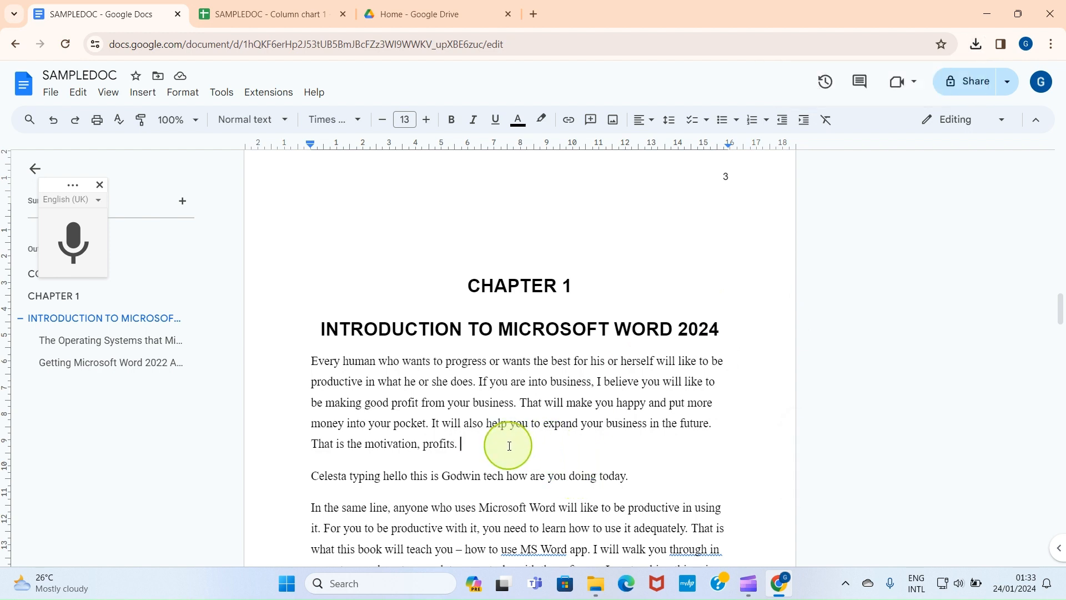